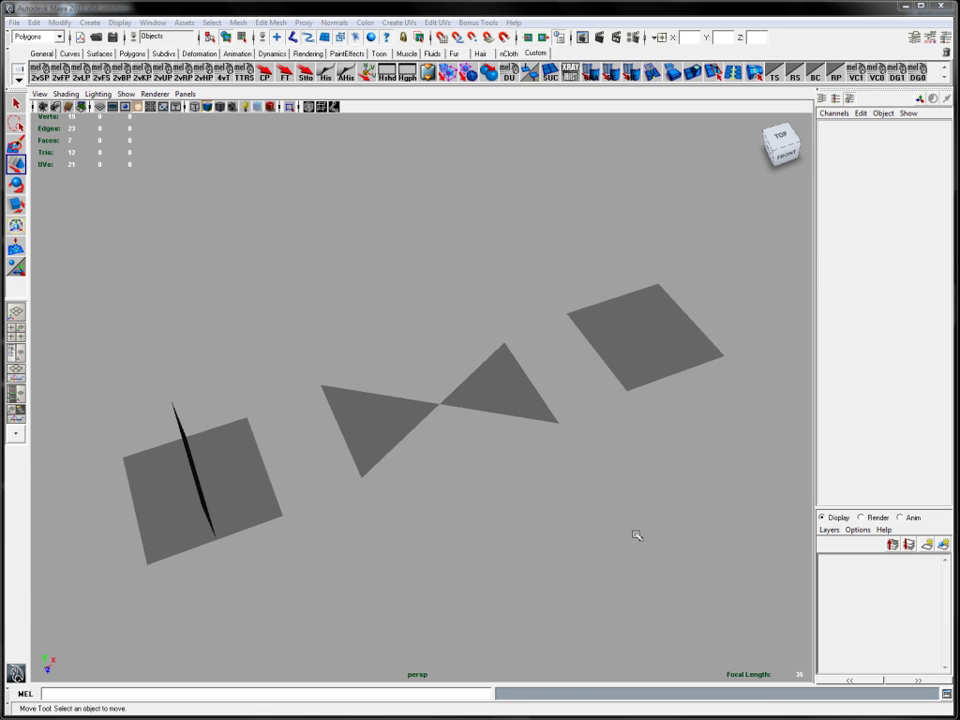
- Select the T-shaped plane and examine from several angles the edge shared by its three faces
{"action": "left_click", "coordinate": [231, 491]}
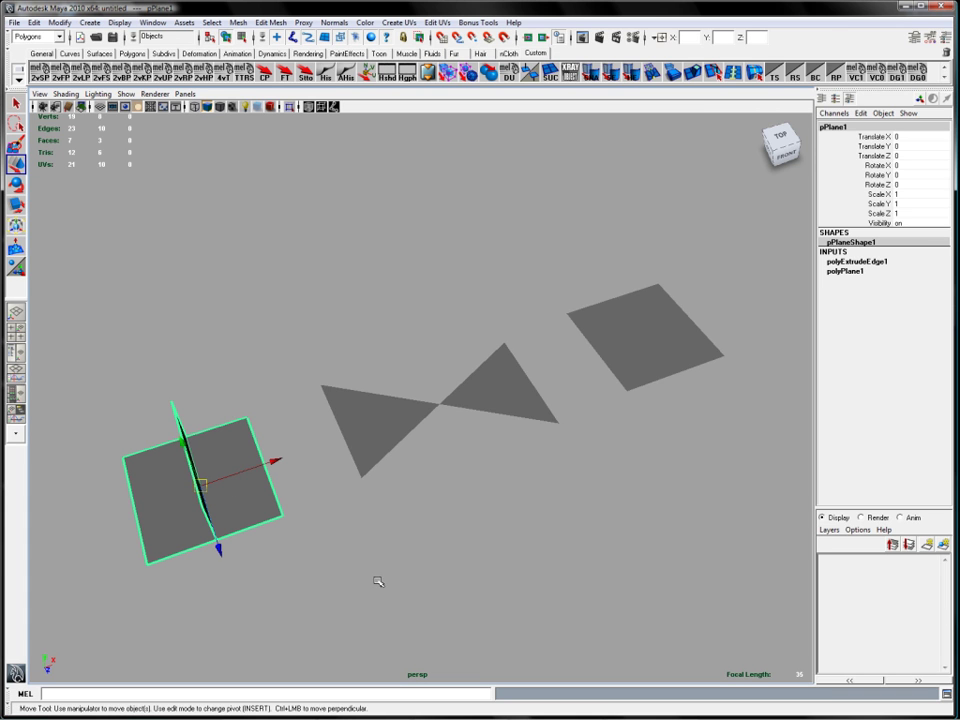
{"action": "left_click_drag", "start_coordinate": [336, 576], "coordinate": [319, 514], "text": "alt"}
{"action": "middle_click_drag", "start_coordinate": [319, 514], "coordinate": [464, 494], "text": "alt"}
{"action": "right_click_drag", "start_coordinate": [354, 488], "coordinate": [446, 490], "text": "alt"}
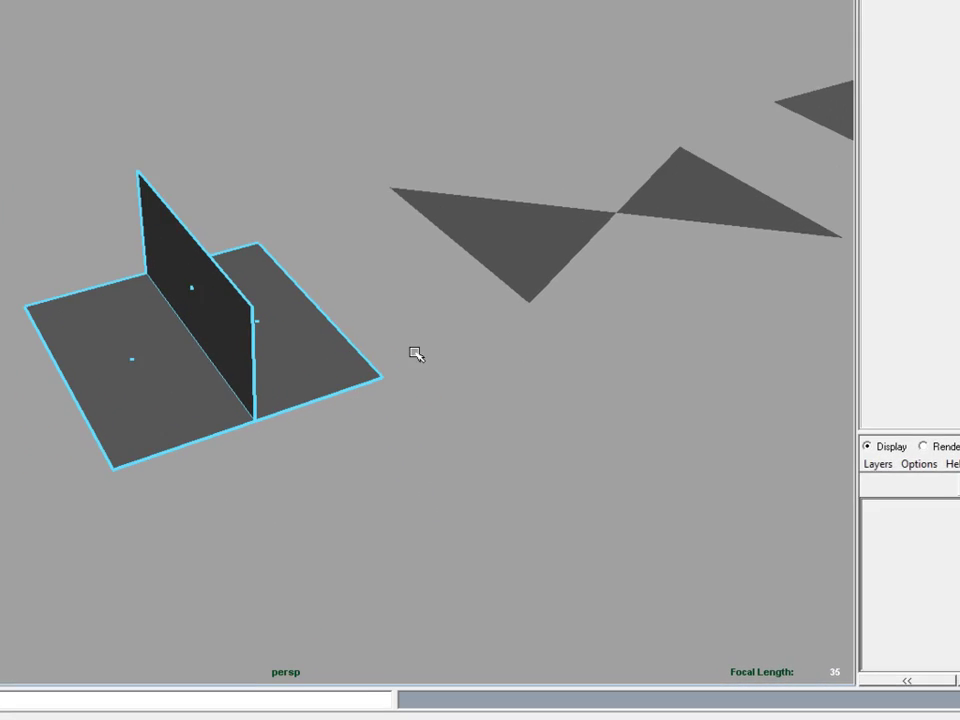
{"action": "left_click_drag", "start_coordinate": [416, 354], "coordinate": [81, 270], "text": "alt"}
{"action": "left_click_drag", "start_coordinate": [148, 444], "coordinate": [330, 395], "text": "alt"}
{"action": "left_click_drag", "start_coordinate": [435, 414], "coordinate": [426, 379], "text": "alt"}
{"action": "right_click_drag", "start_coordinate": [426, 379], "coordinate": [257, 354], "text": "alt"}
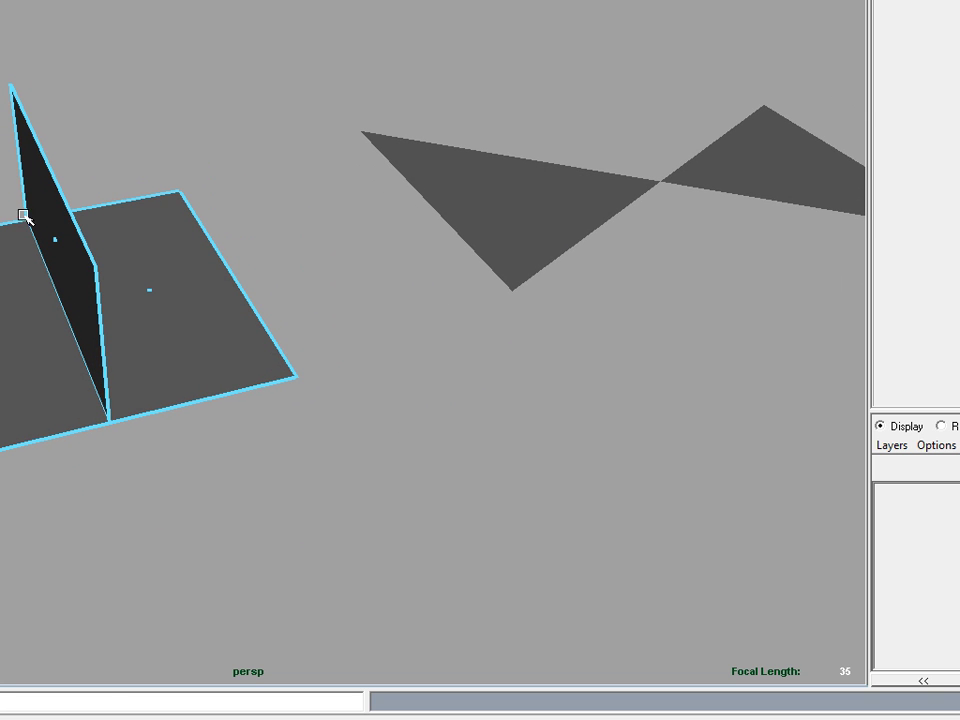
{"action": "left_click_drag", "start_coordinate": [246, 343], "coordinate": [163, 190], "text": "alt"}
{"action": "left_click_drag", "start_coordinate": [461, 105], "coordinate": [429, 105], "text": "alt"}
{"action": "left_click_drag", "start_coordinate": [117, 275], "coordinate": [159, 242], "text": "alt"}
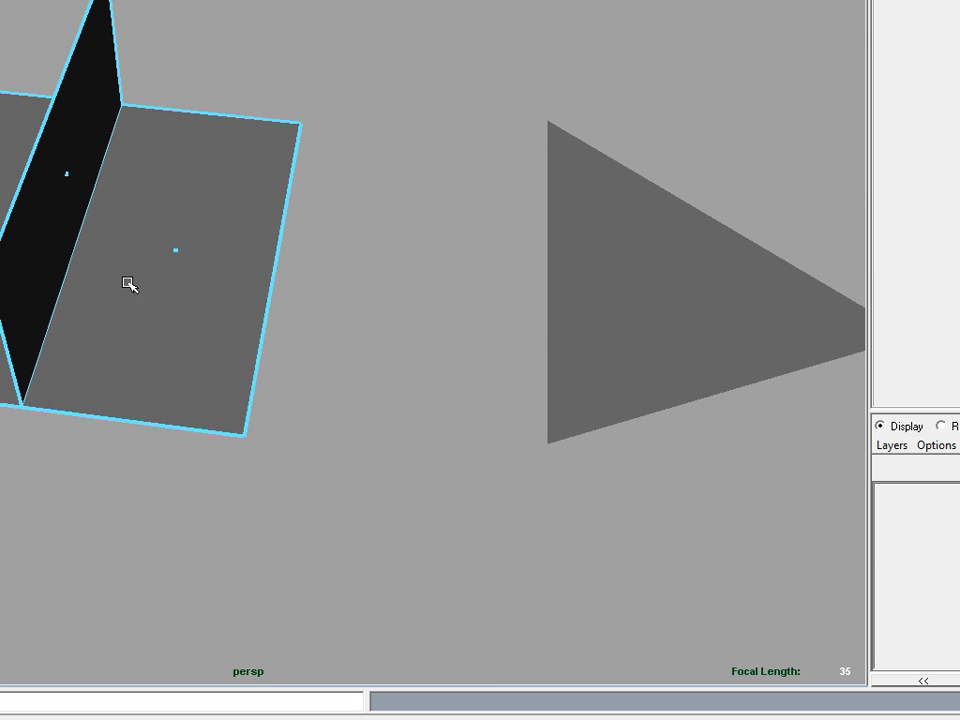
{"action": "left_click_drag", "start_coordinate": [129, 283], "coordinate": [165, 272], "text": "alt"}
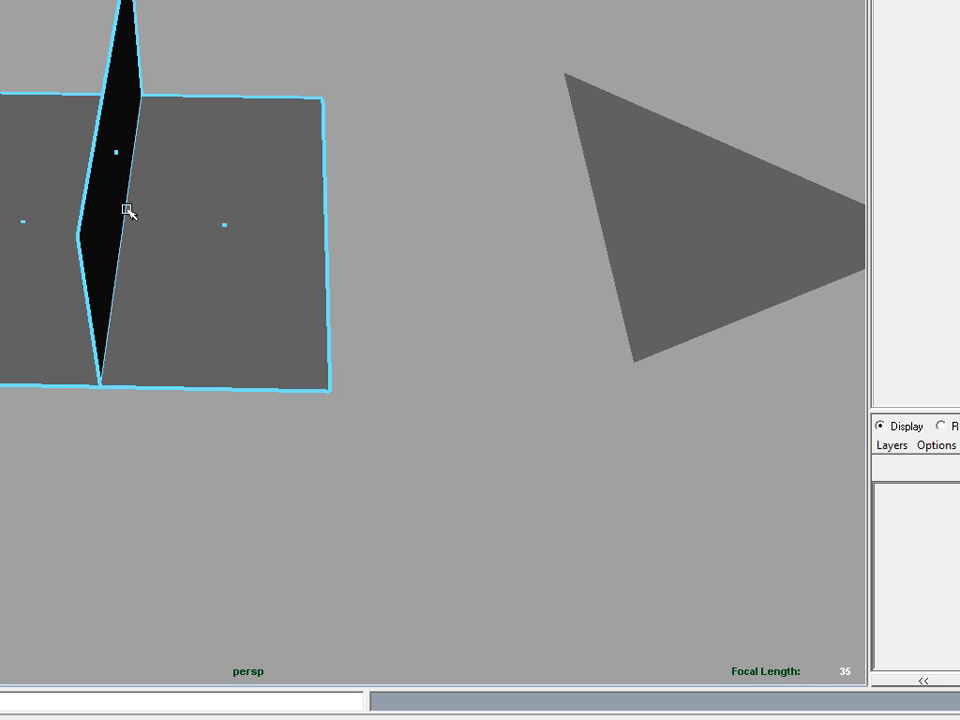
{"action": "mouse_move", "coordinate": [103, 101]}
{"action": "left_mouse_down", "text": "alt"}
{"action": "mouse_move", "coordinate": [184, 116]}
{"action": "mouse_move", "coordinate": [96, 92]}
{"action": "left_mouse_up", "text": "alt"}
- Return the T-shaped plane to object mode and turn on the display of its face normals
{"action": "key", "text": "space"}
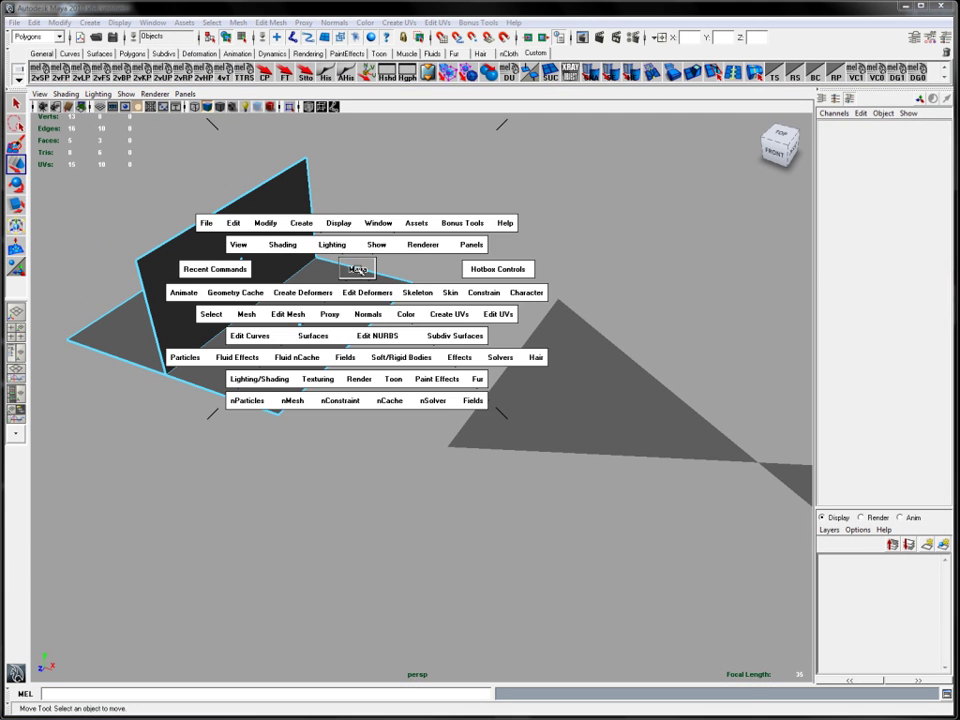
{"action": "right_click_drag", "start_coordinate": [276, 268], "coordinate": [311, 251]}
{"action": "key", "text": "space"}
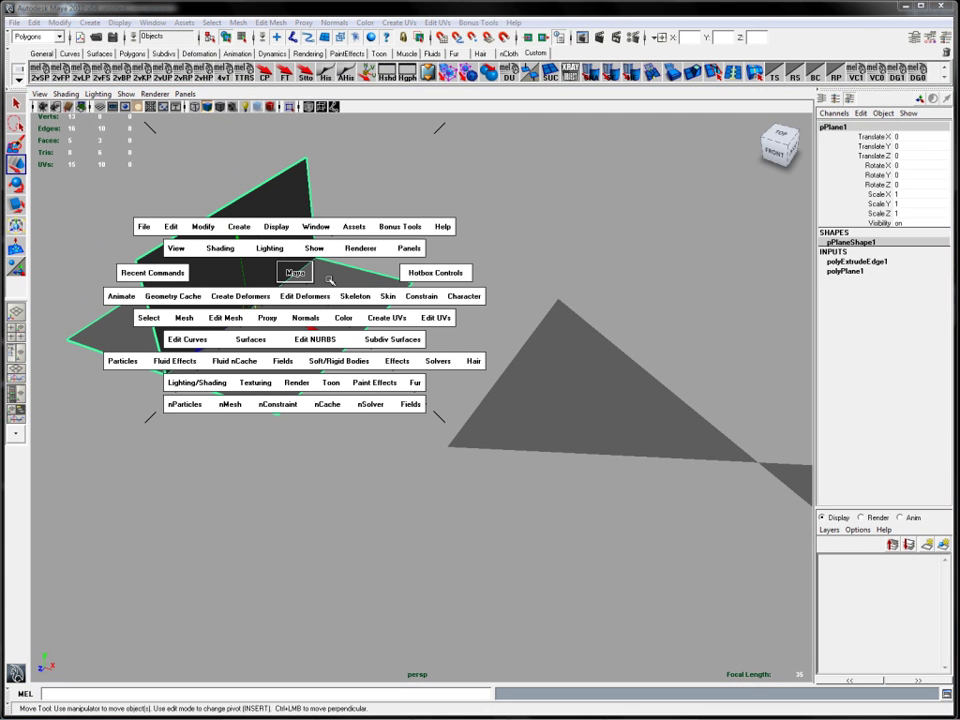
{"action": "left_click", "coordinate": [280, 227]}
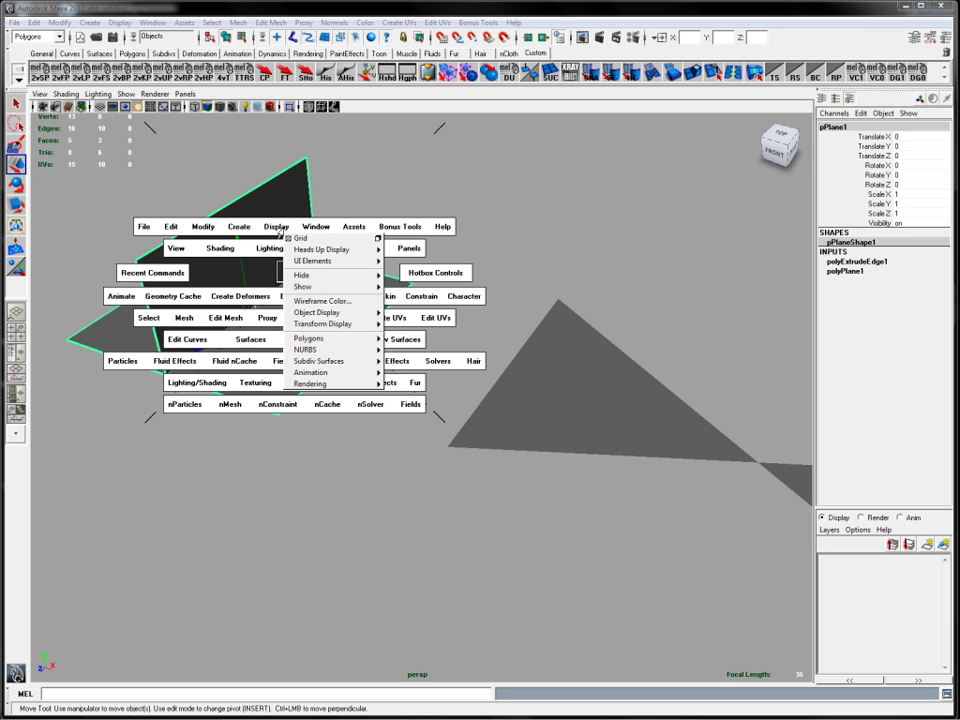
{"action": "mouse_move", "coordinate": [325, 340]}
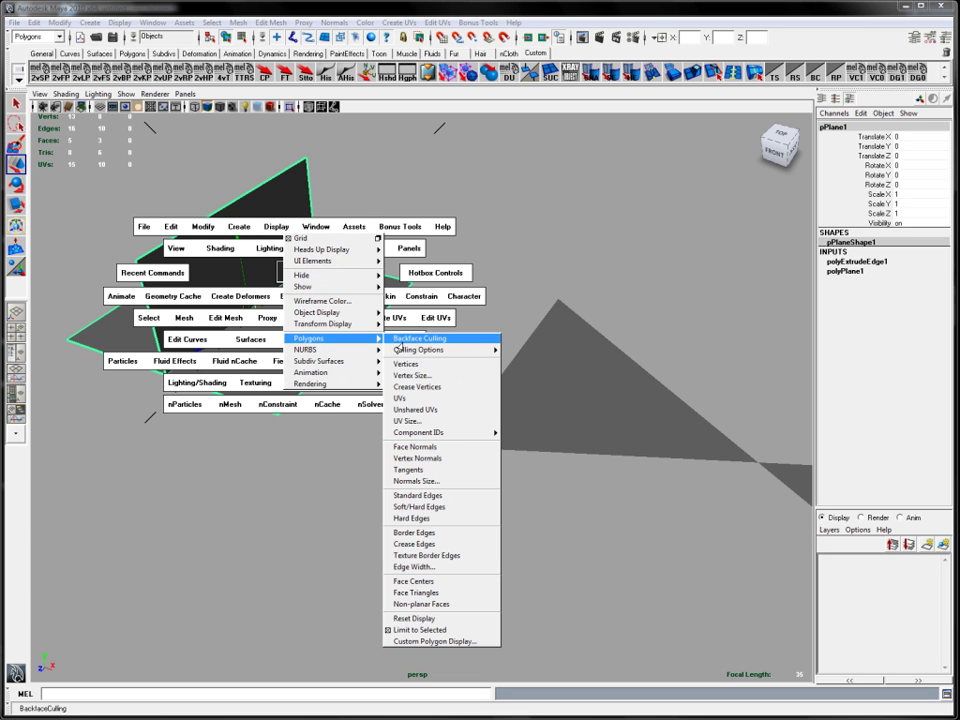
{"action": "left_click", "coordinate": [431, 447]}
- Switch the T-shaped plane to face selection and select its upright face
{"action": "left_click_drag", "start_coordinate": [328, 342], "coordinate": [341, 349], "text": "alt"}
{"action": "right_click_drag", "start_coordinate": [341, 349], "coordinate": [388, 344], "text": "alt"}
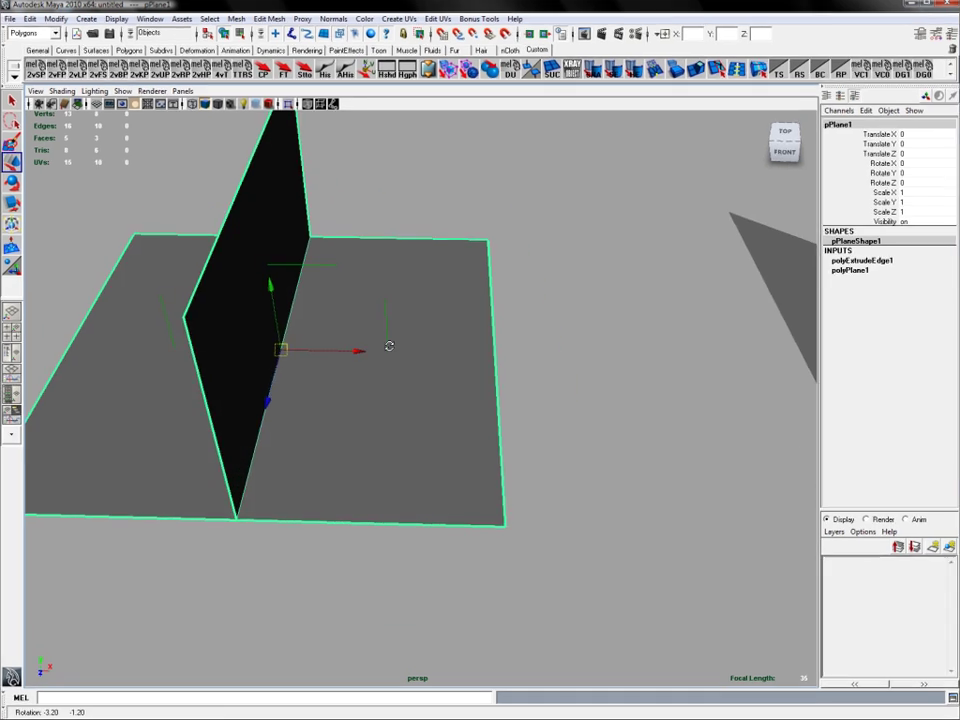
{"action": "left_click_drag", "start_coordinate": [388, 344], "coordinate": [382, 318], "text": "alt"}
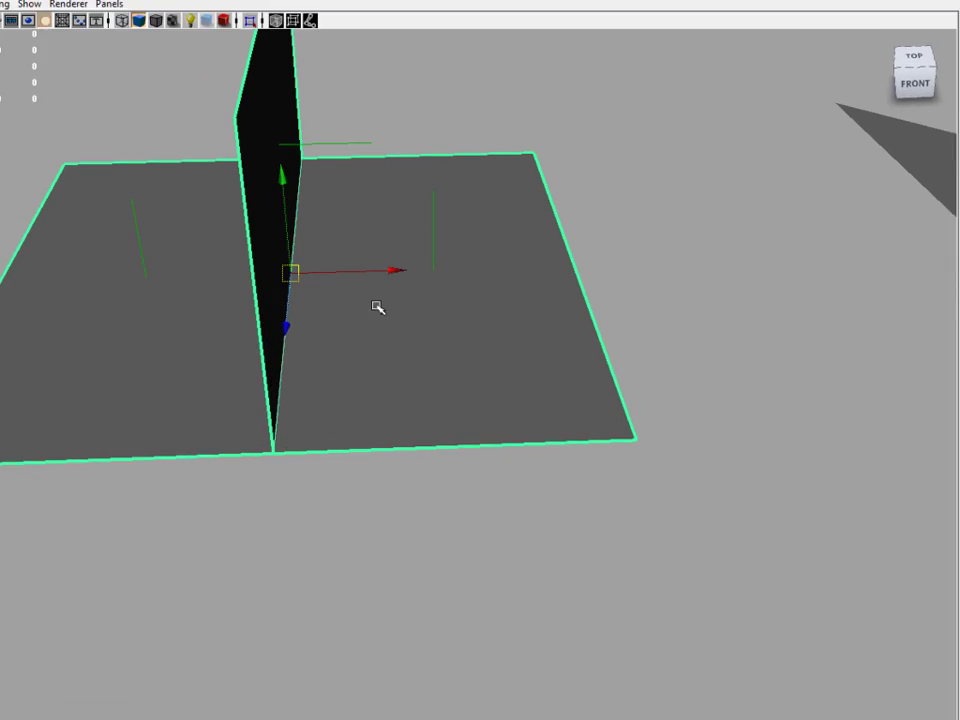
{"action": "left_click_drag", "start_coordinate": [555, 215], "coordinate": [370, 265], "text": "alt"}
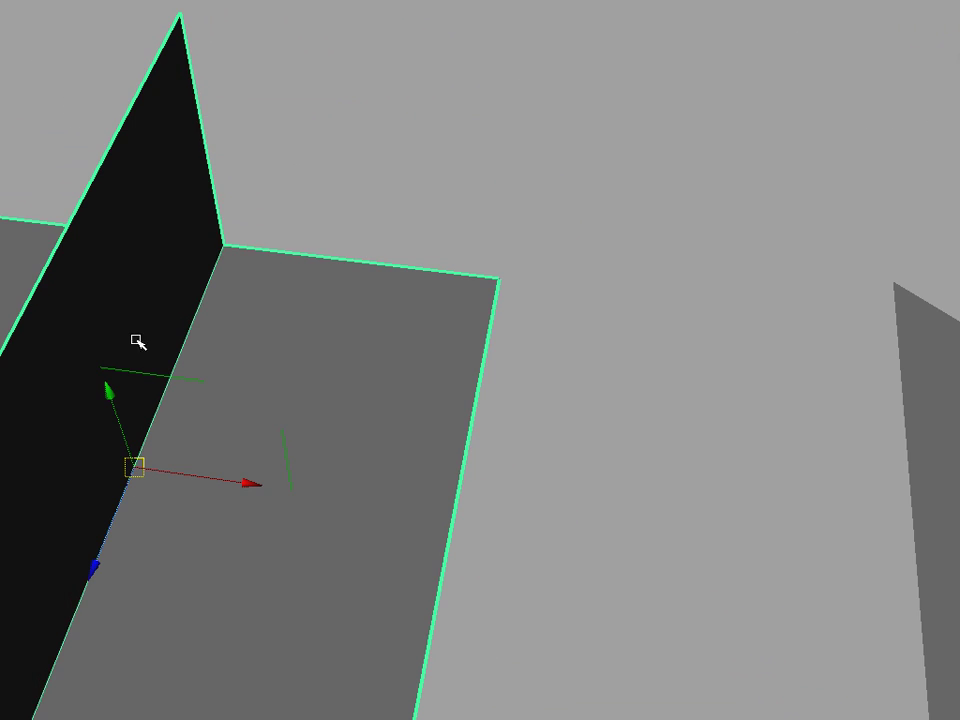
{"action": "left_click_drag", "start_coordinate": [97, 369], "coordinate": [129, 360], "text": "alt"}
{"action": "right_click_drag", "start_coordinate": [195, 152], "coordinate": [204, 199]}
{"action": "left_click", "coordinate": [225, 59]}
- Select the horizontal face on the side of the upright facing away from the bow-tie mesh to compare its normal
{"action": "right_click_drag", "start_coordinate": [272, 158], "coordinate": [246, 227], "text": "alt"}
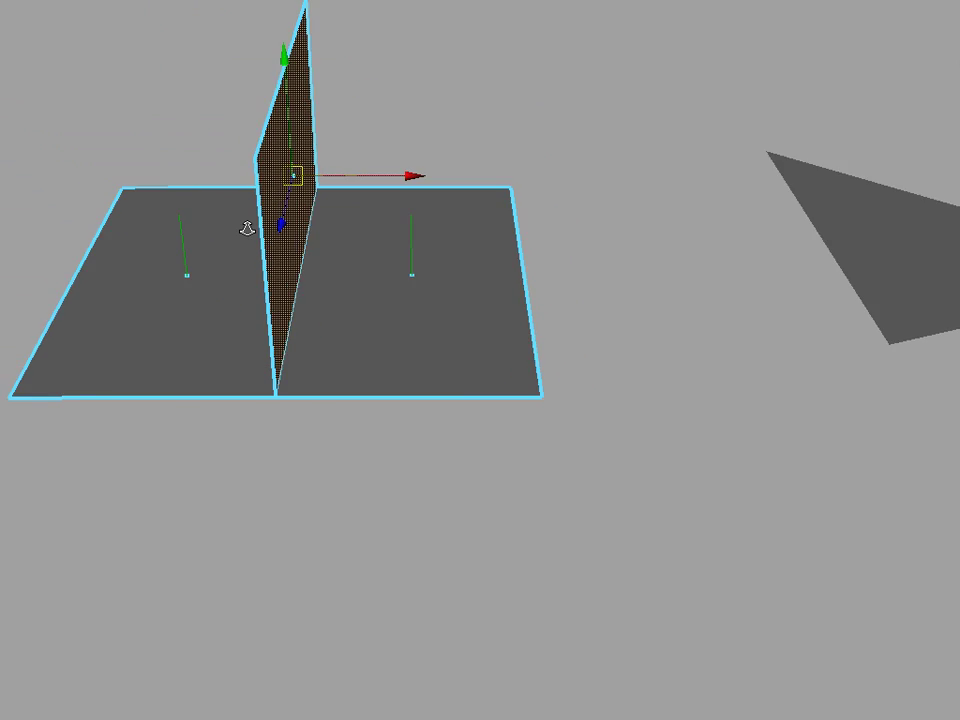
{"action": "left_click_drag", "start_coordinate": [246, 227], "coordinate": [293, 285], "text": "alt"}
{"action": "left_click_drag", "start_coordinate": [510, 279], "coordinate": [335, 315], "text": "alt"}
{"action": "left_click", "coordinate": [264, 346]}
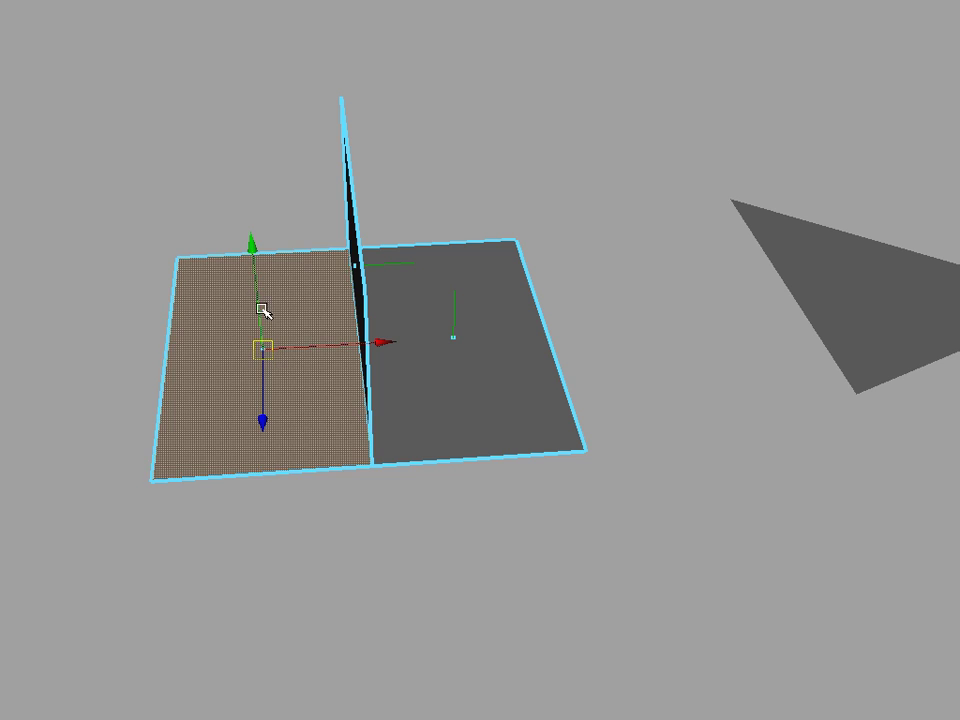
{"action": "mouse_move", "coordinate": [259, 313]}
{"action": "left_mouse_down", "text": "alt"}
{"action": "mouse_move", "coordinate": [422, 268]}
{"action": "mouse_move", "coordinate": [392, 259]}
{"action": "mouse_move", "coordinate": [210, 287]}
{"action": "mouse_move", "coordinate": [259, 304]}
{"action": "left_mouse_up", "text": "alt"}
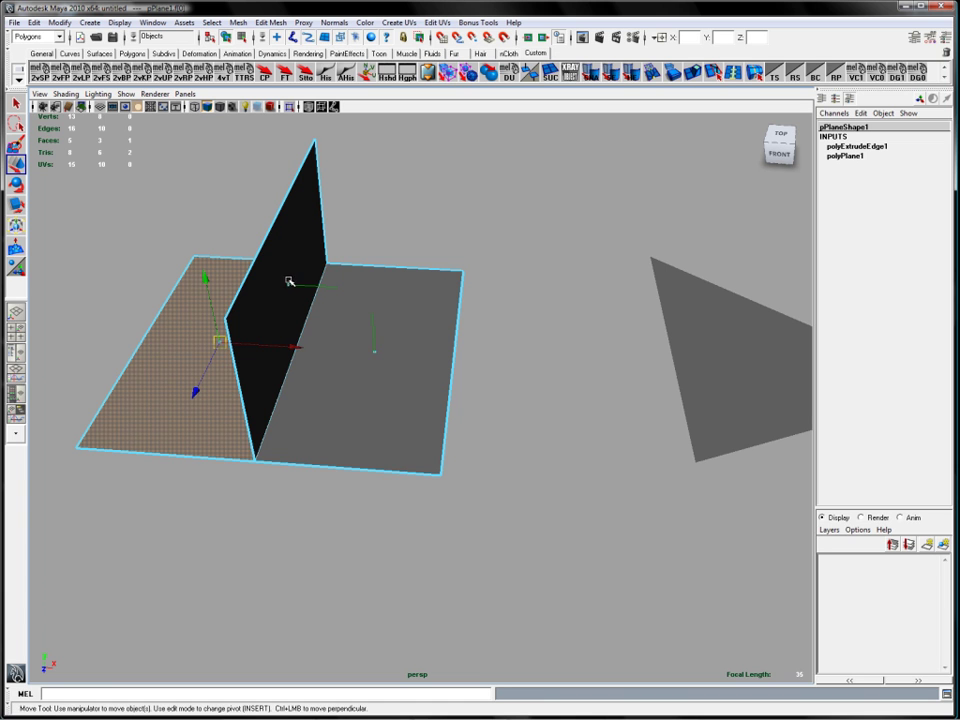
- Select the upright face of the T-shaped plane and examine its normal direction against the two horizontal faces
{"action": "left_click_drag", "start_coordinate": [342, 287], "coordinate": [354, 266], "text": "alt"}
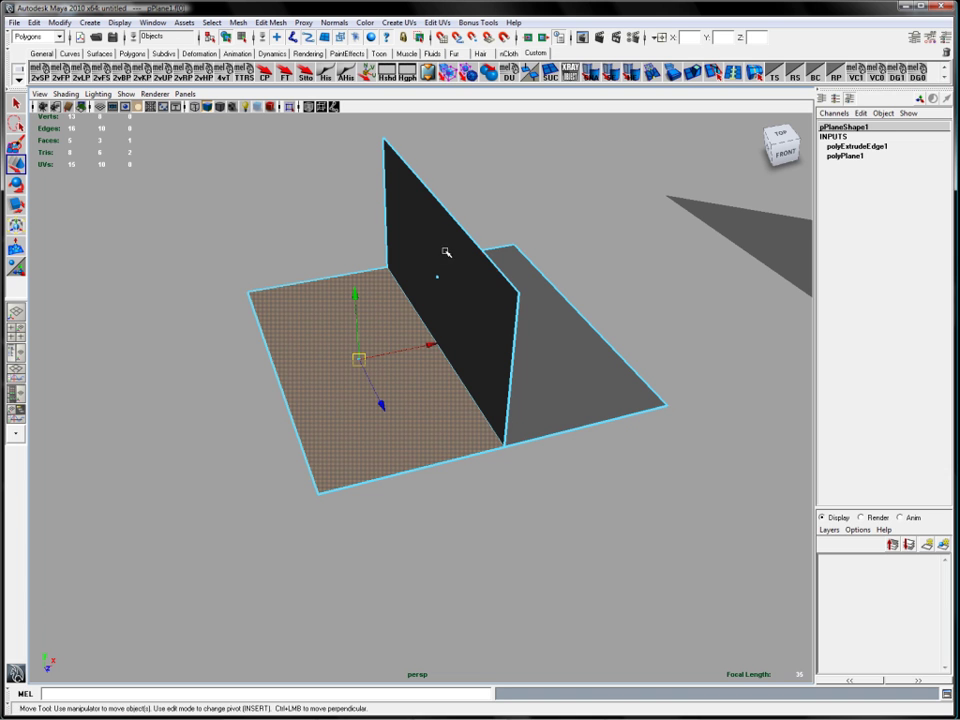
{"action": "left_click_drag", "start_coordinate": [432, 341], "coordinate": [514, 274], "text": "alt"}
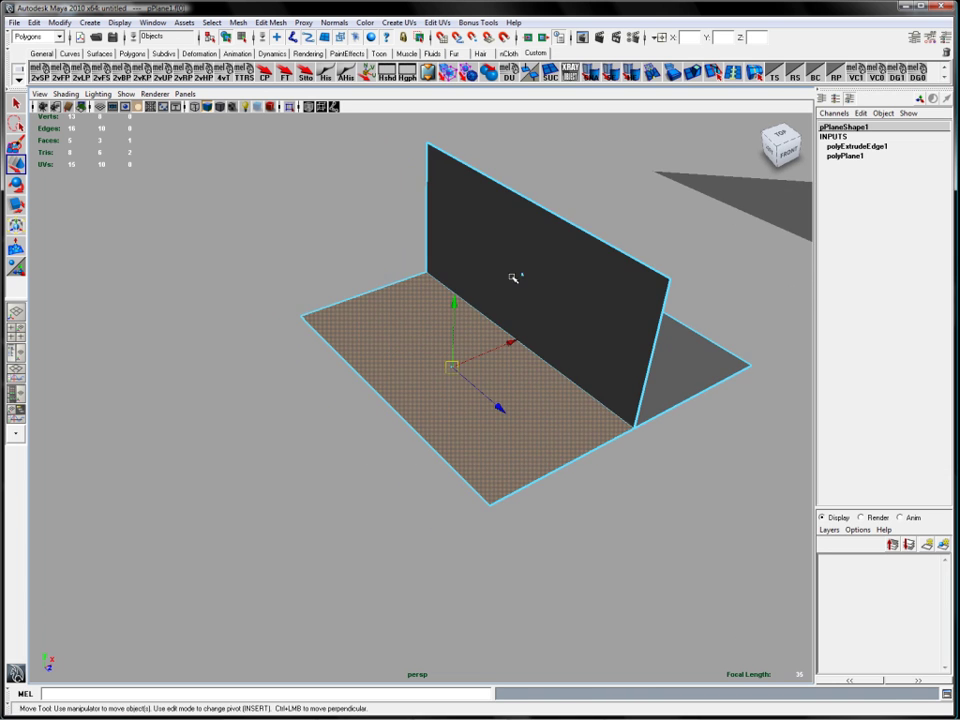
{"action": "left_click", "coordinate": [520, 283]}
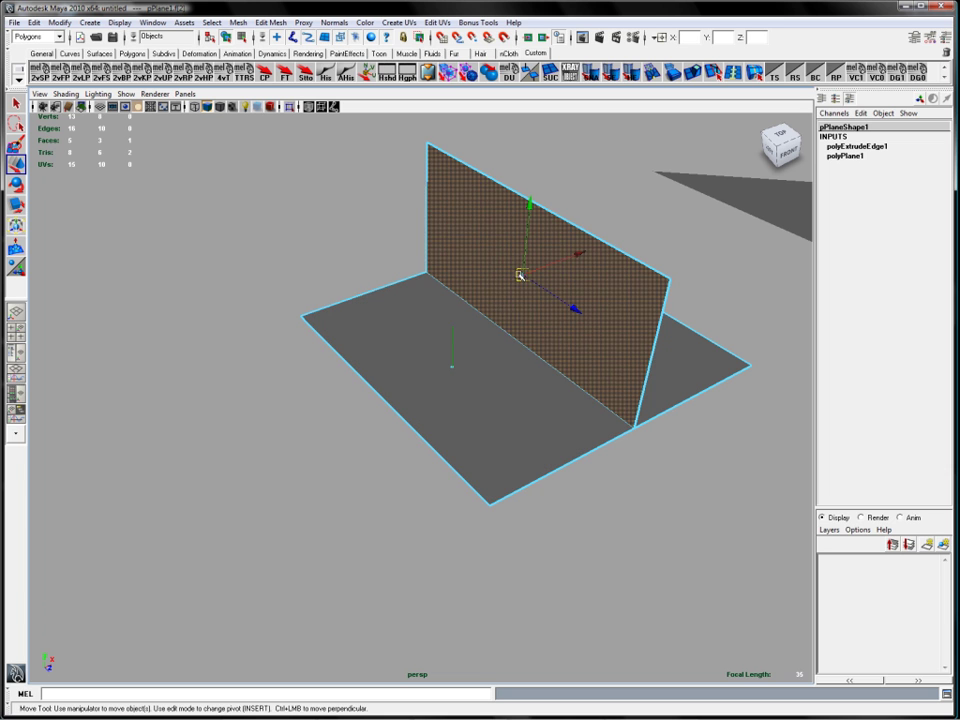
{"action": "left_click_drag", "start_coordinate": [568, 227], "coordinate": [615, 236], "text": "alt"}
{"action": "left_click_drag", "start_coordinate": [232, 281], "coordinate": [358, 366], "text": "alt"}
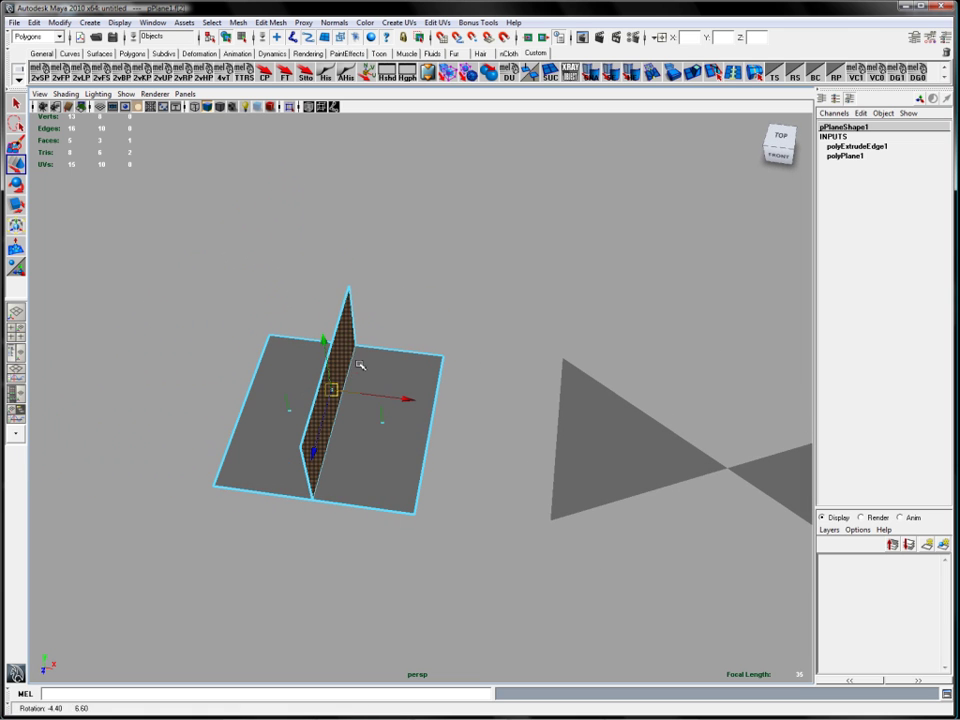
{"action": "left_click_drag", "start_coordinate": [401, 418], "coordinate": [343, 370], "text": "alt"}
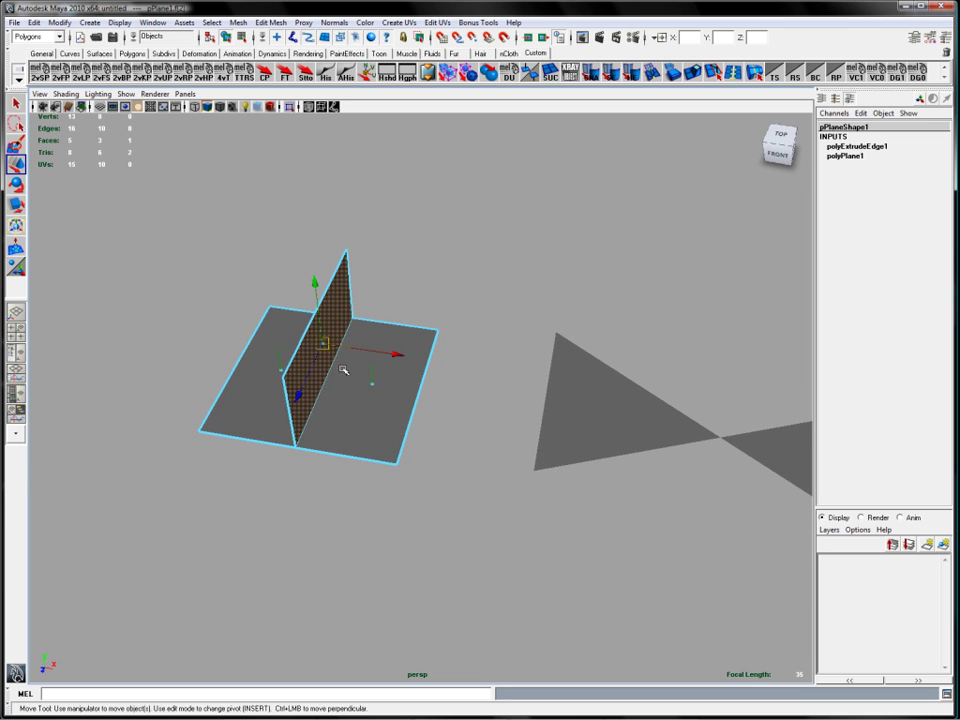
{"action": "left_click_drag", "start_coordinate": [280, 370], "coordinate": [336, 240], "text": "alt"}
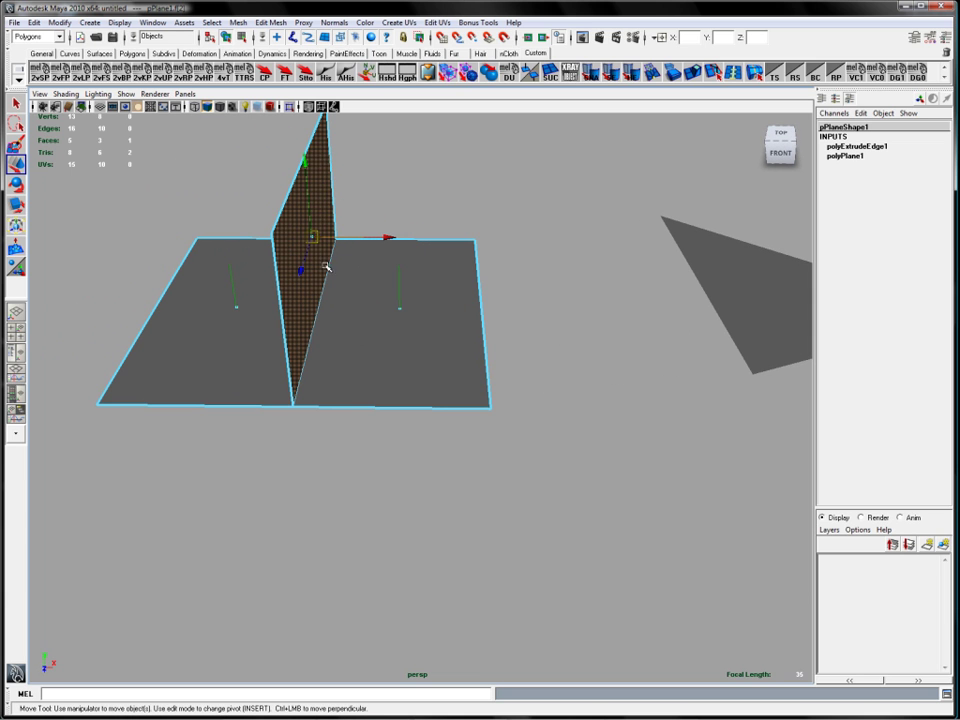
{"action": "left_click", "coordinate": [390, 192]}
{"action": "left_click", "coordinate": [315, 237]}
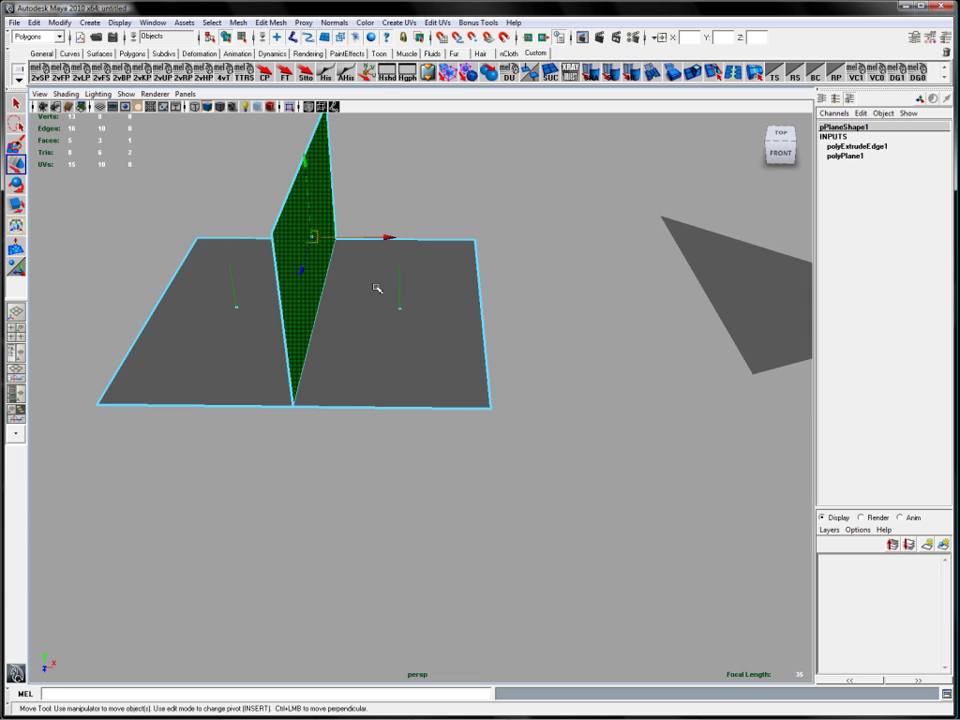
- Select the bow-tie mesh and examine the point where its two triangles meet
{"action": "left_click_drag", "start_coordinate": [448, 342], "coordinate": [475, 352], "text": "alt"}
{"action": "left_click", "coordinate": [388, 336]}
{"action": "left_click", "coordinate": [339, 287]}
{"action": "left_click", "coordinate": [377, 328]}
{"action": "middle_click_drag", "start_coordinate": [475, 352], "coordinate": [443, 315], "text": "alt"}
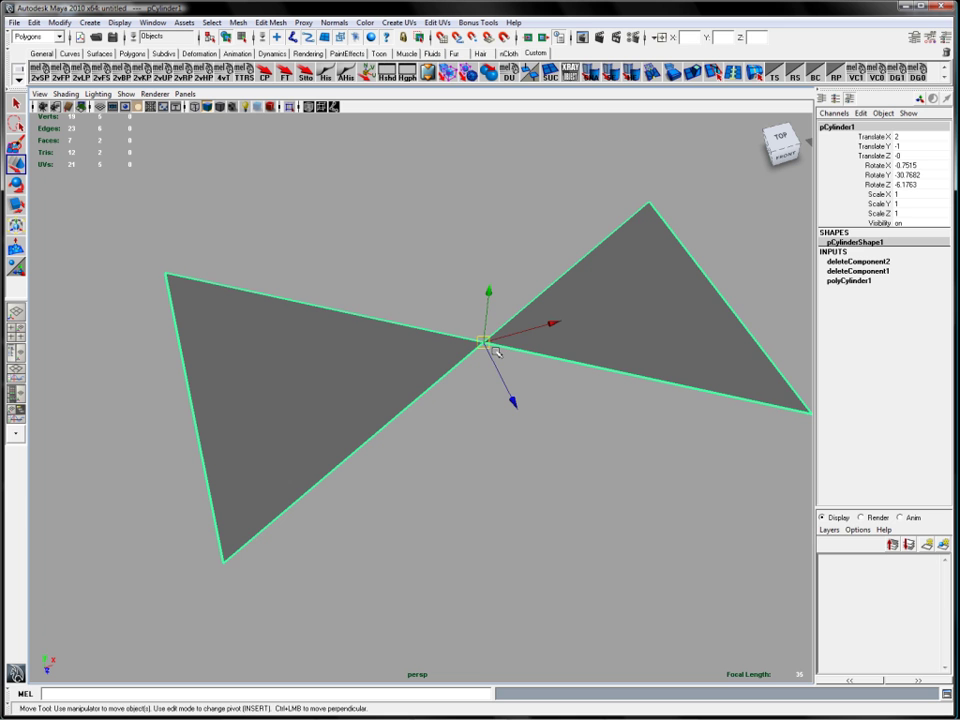
{"action": "right_click_drag", "start_coordinate": [430, 361], "coordinate": [426, 321], "text": "alt"}
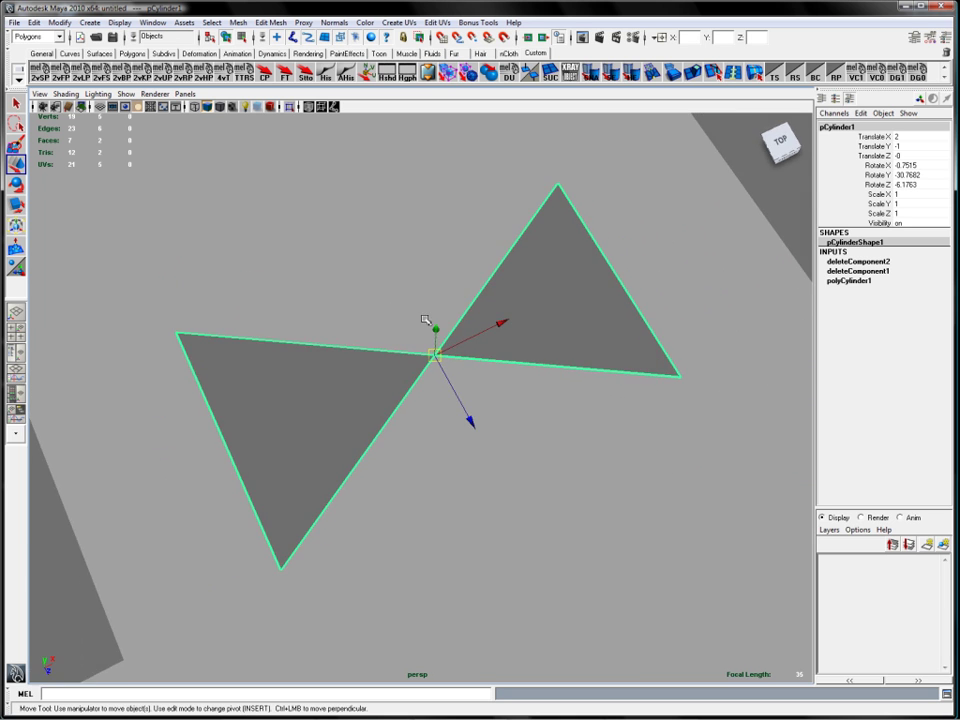
- Select the central vertex shared by the bow-tie's two triangles, and switch the mesh to face selection
{"action": "left_click_drag", "start_coordinate": [371, 377], "coordinate": [450, 403], "text": "alt"}
{"action": "right_click_drag", "start_coordinate": [472, 315], "coordinate": [414, 297]}
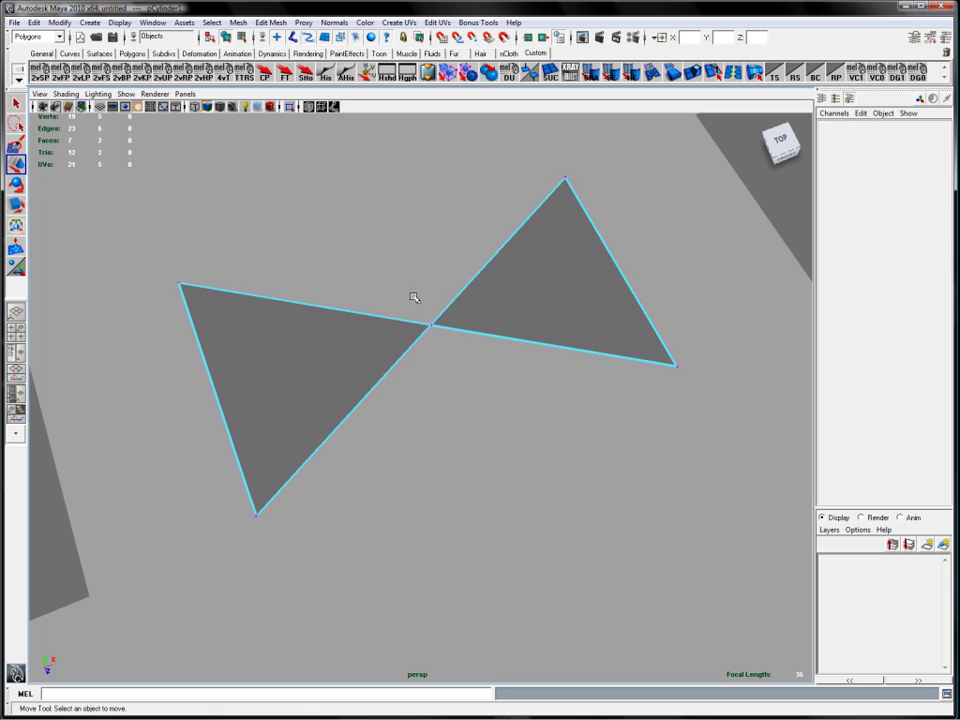
{"action": "left_click_drag", "start_coordinate": [403, 283], "coordinate": [469, 377]}
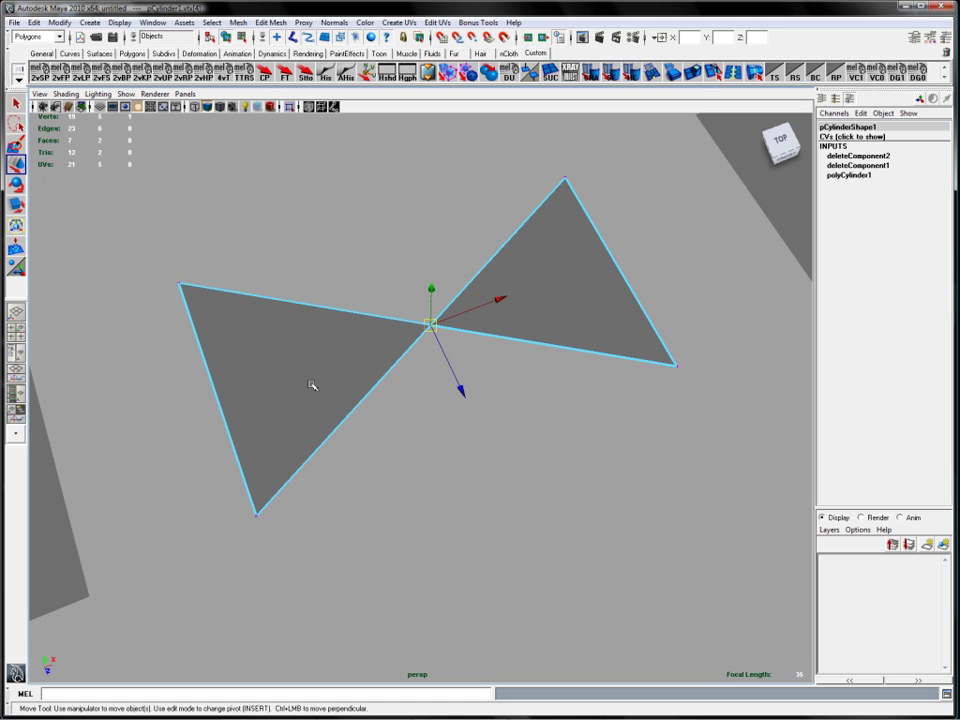
{"action": "right_click_drag", "start_coordinate": [307, 384], "coordinate": [300, 412]}
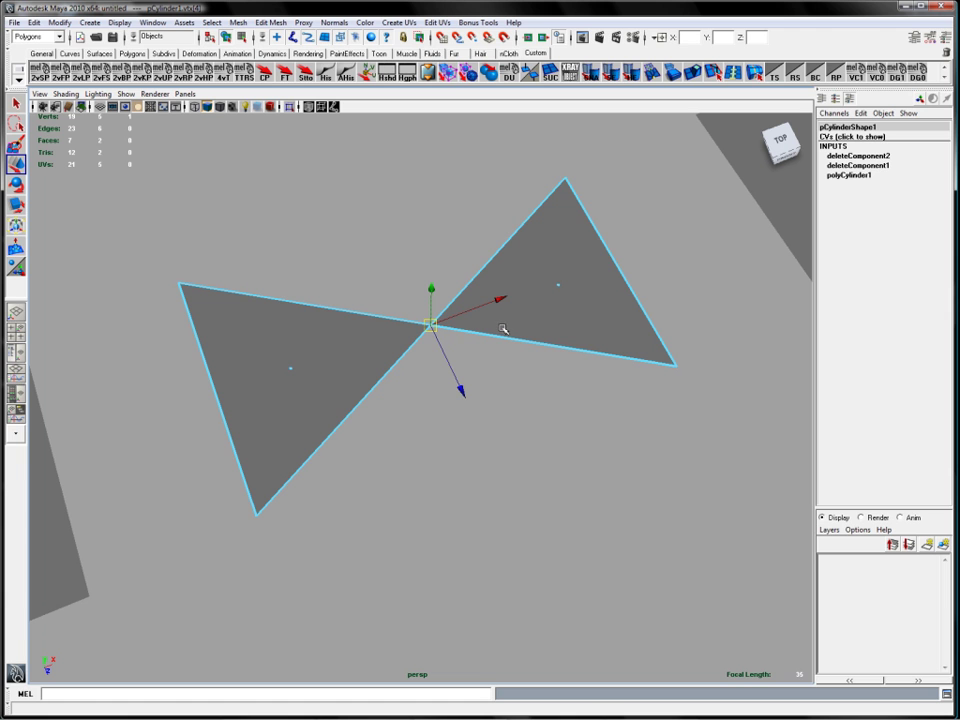
- Select the square plane beyond the bow-tie mesh and examine its two adjoining faces
{"action": "right_click_drag", "start_coordinate": [463, 328], "coordinate": [432, 325], "text": "alt"}
{"action": "middle_click_drag", "start_coordinate": [582, 308], "coordinate": [265, 405], "text": "alt"}
{"action": "right_click_drag", "start_coordinate": [265, 405], "coordinate": [384, 405], "text": "alt"}
{"action": "left_click", "coordinate": [384, 407]}
{"action": "right_click_drag", "start_coordinate": [562, 408], "coordinate": [495, 398], "text": "alt"}
{"action": "left_click_drag", "start_coordinate": [448, 380], "coordinate": [475, 372], "text": "alt"}
{"action": "middle_click_drag", "start_coordinate": [412, 291], "coordinate": [396, 364], "text": "alt"}
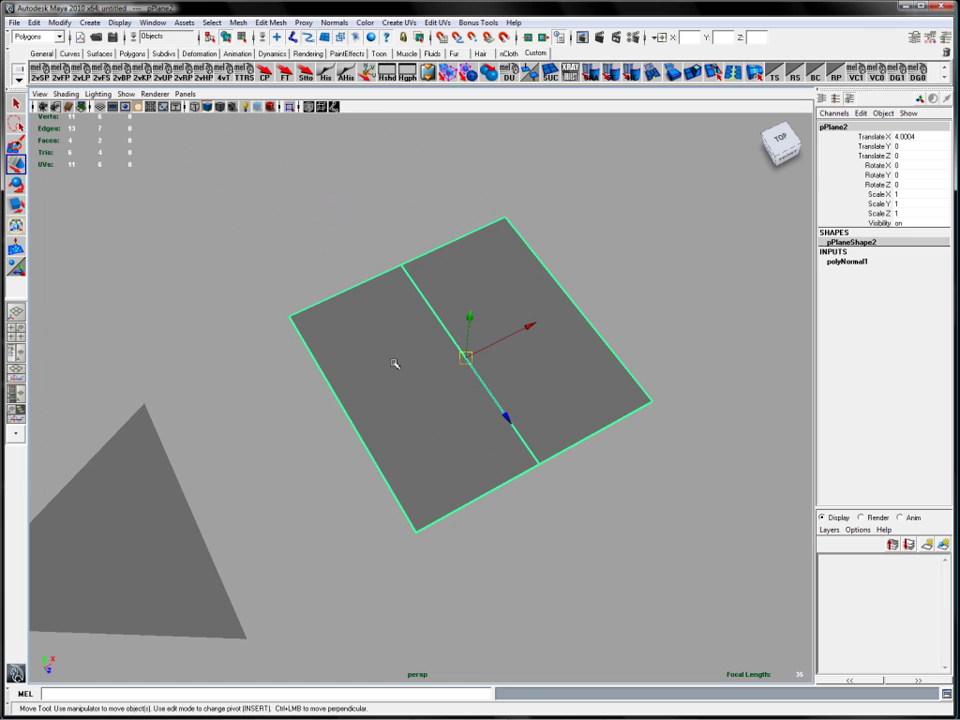
{"action": "left_click_drag", "start_coordinate": [366, 360], "coordinate": [551, 364], "text": "alt"}
- Reselect the T-shaped plane in a view showing all three meshes
{"action": "right_click_drag", "start_coordinate": [605, 355], "coordinate": [240, 365], "text": "alt"}
{"action": "middle_click_drag", "start_coordinate": [343, 335], "coordinate": [422, 296], "text": "alt"}
{"action": "right_click_drag", "start_coordinate": [475, 365], "coordinate": [417, 379], "text": "alt"}
{"action": "left_click", "coordinate": [172, 503]}
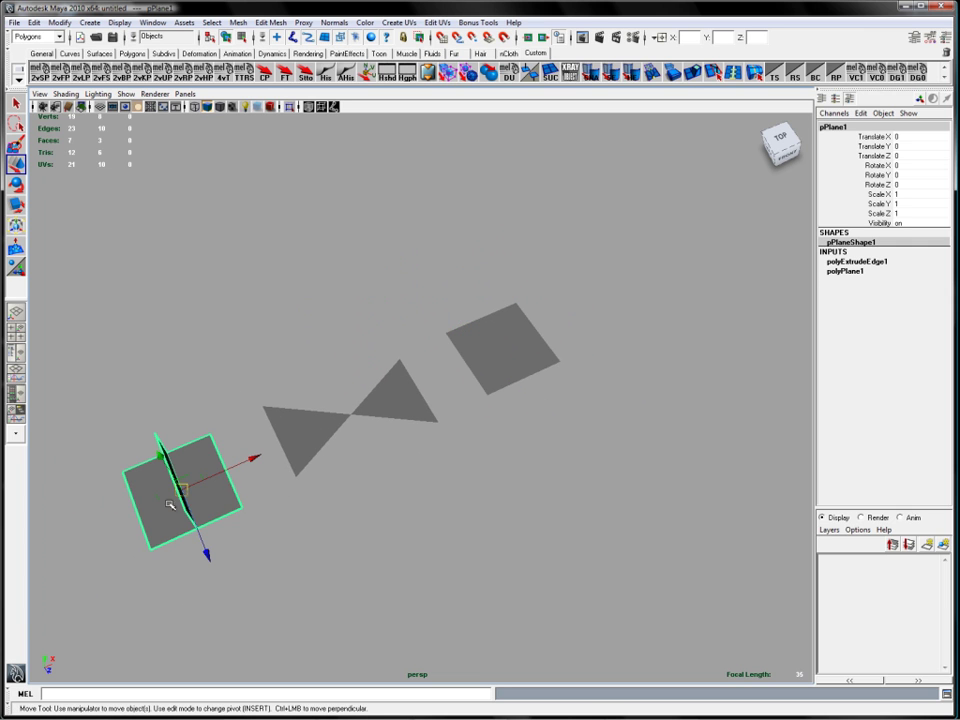
- Select the square plane again and examine the middle edge between its two faces up close
{"action": "right_click_drag", "start_coordinate": [273, 370], "coordinate": [566, 317], "text": "alt"}
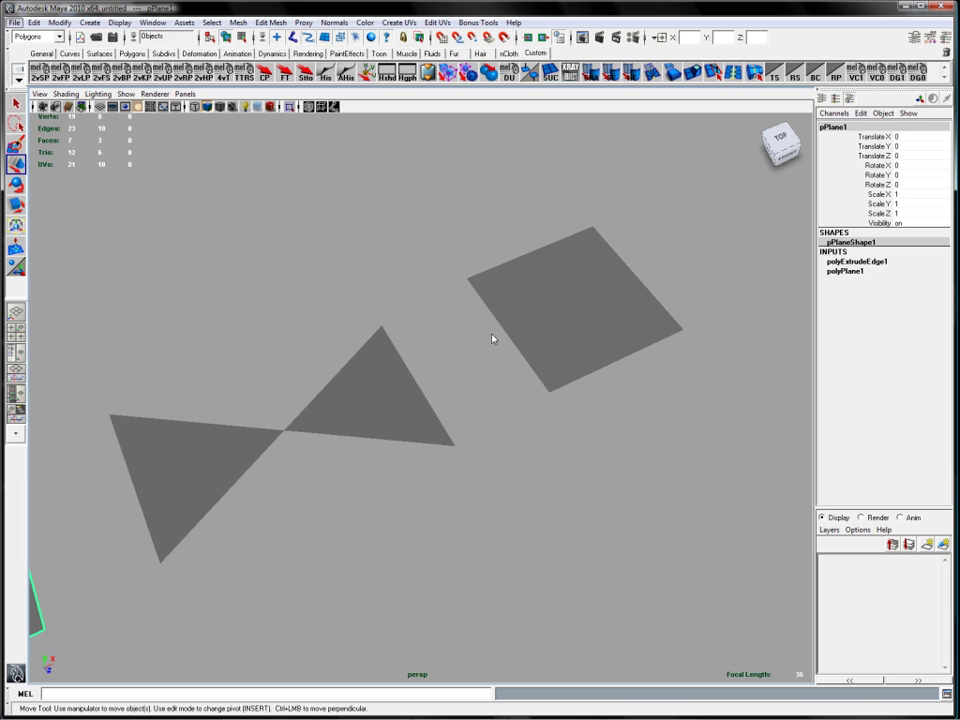
{"action": "right_click_drag", "start_coordinate": [493, 339], "coordinate": [526, 328], "text": "alt"}
{"action": "middle_click_drag", "start_coordinate": [526, 328], "coordinate": [347, 399], "text": "alt"}
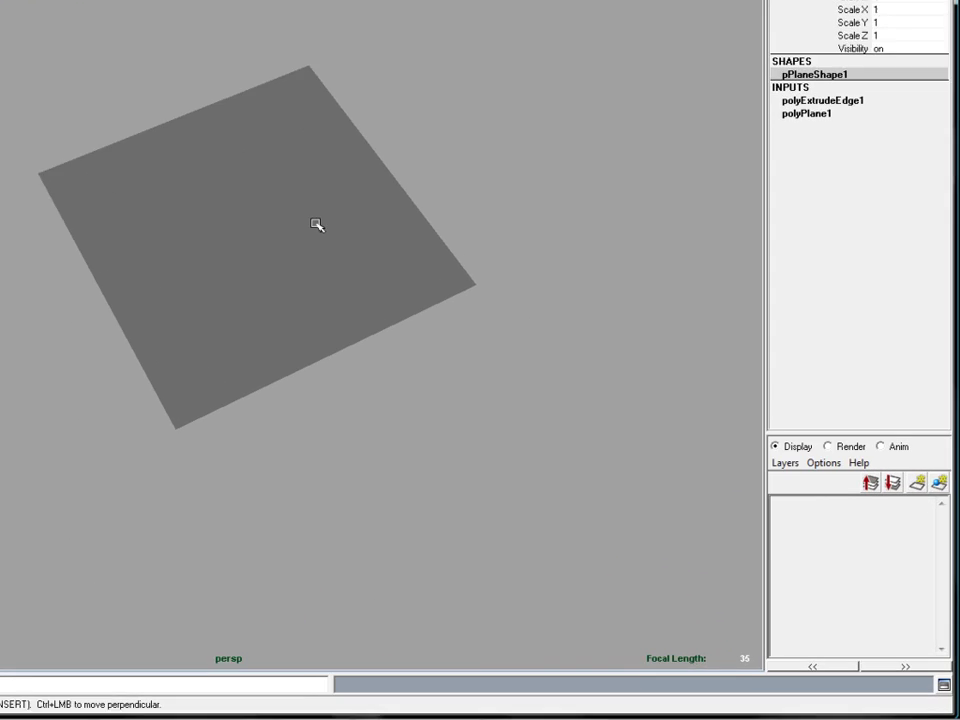
{"action": "left_click", "coordinate": [316, 225]}
{"action": "left_click_drag", "start_coordinate": [303, 262], "coordinate": [332, 238], "text": "alt"}
{"action": "right_click_drag", "start_coordinate": [225, 256], "coordinate": [234, 253], "text": "alt"}
{"action": "right_click_drag", "start_coordinate": [122, 178], "coordinate": [160, 167], "text": "alt"}
{"action": "middle_click_drag", "start_coordinate": [202, 150], "coordinate": [199, 212], "text": "alt"}
{"action": "left_click_drag", "start_coordinate": [199, 212], "coordinate": [182, 245], "text": "alt"}
{"action": "right_click_drag", "start_coordinate": [100, 224], "coordinate": [122, 221], "text": "alt"}
{"action": "middle_click_drag", "start_coordinate": [137, 214], "coordinate": [137, 141], "text": "alt"}
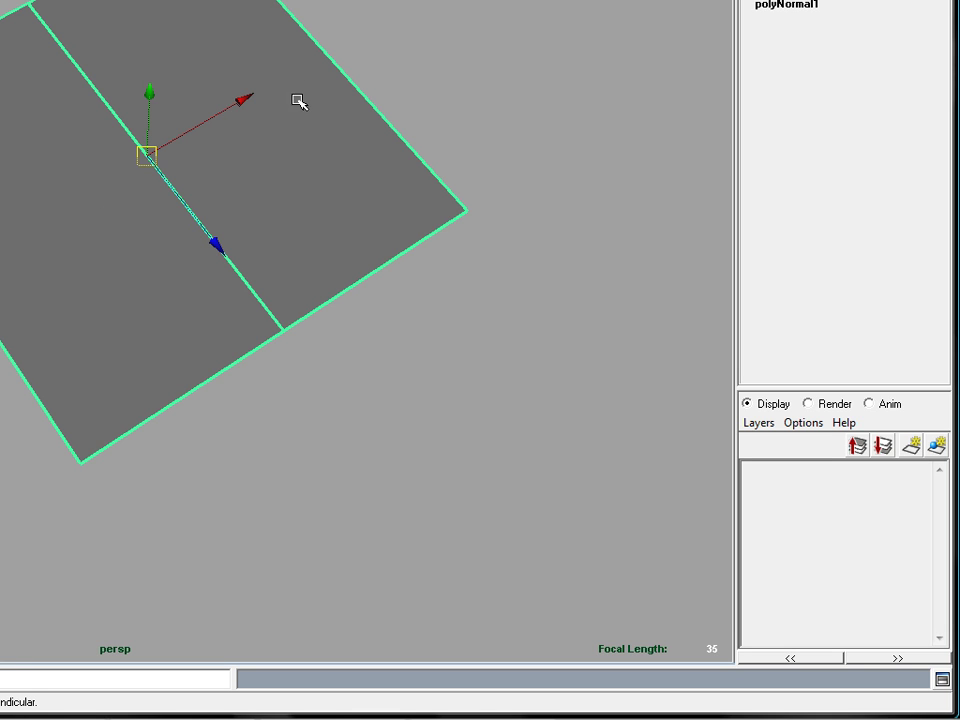
{"action": "right_click", "coordinate": [260, 191]}
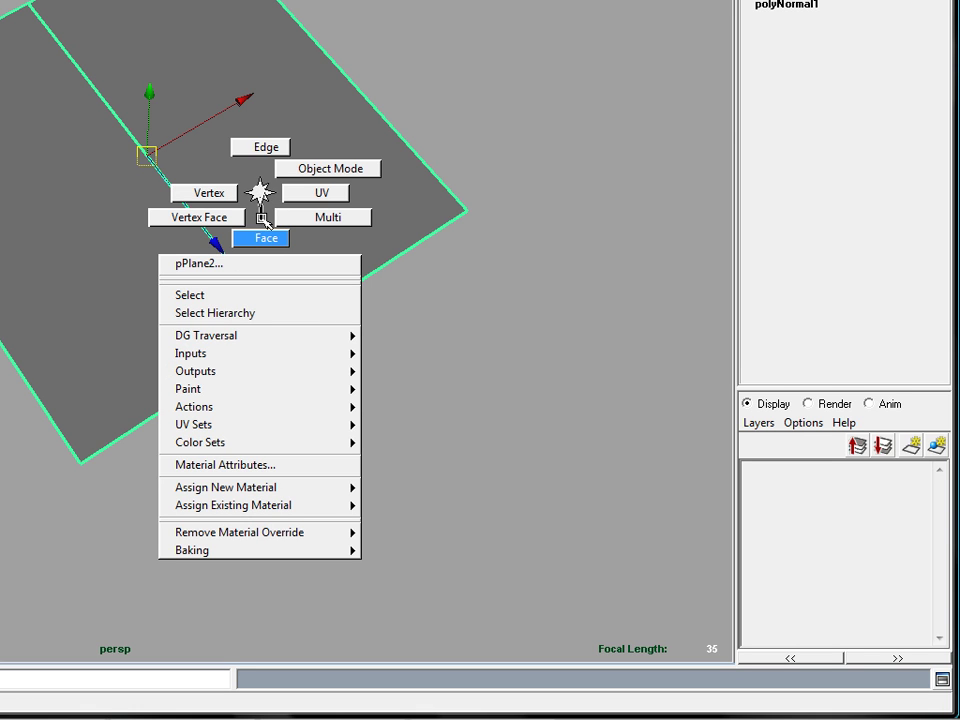
{"action": "right_click_drag", "start_coordinate": [262, 218], "coordinate": [260, 186]}
{"action": "right_click", "coordinate": [264, 159], "text": "shift"}
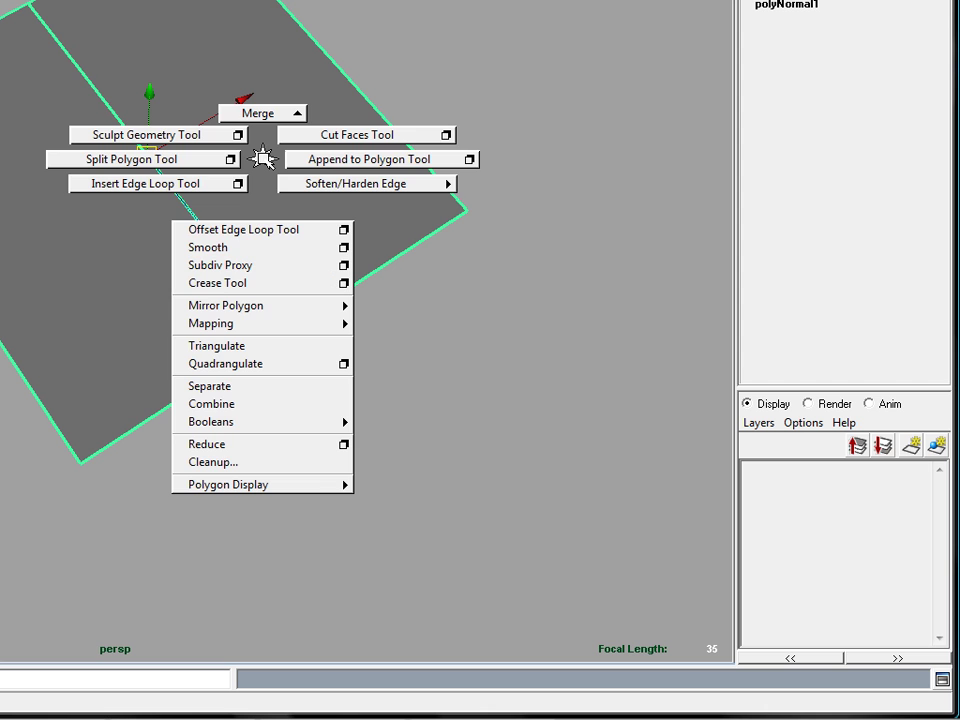
{"action": "mouse_move", "coordinate": [262, 158]}
{"action": "right_mouse_down", "text": "shift"}
{"action": "mouse_move", "coordinate": [259, 237]}
{"action": "mouse_move", "coordinate": [252, 172]}
{"action": "right_mouse_up", "text": "shift"}
{"action": "right_click_drag", "start_coordinate": [265, 267], "coordinate": [265, 267], "text": "shift"}
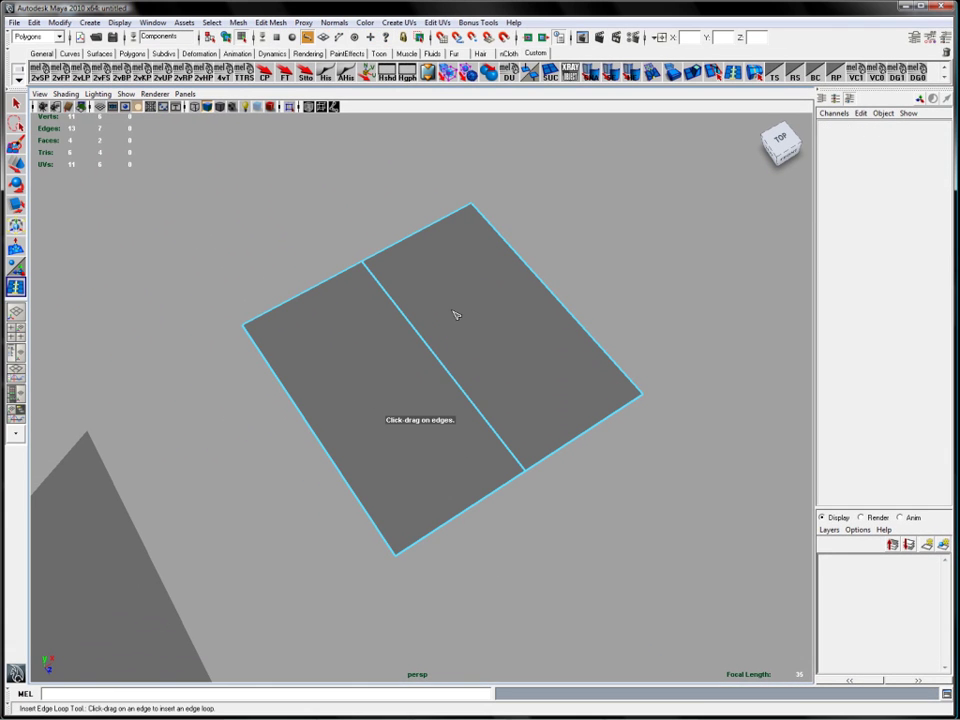
{"action": "key", "text": "ctrl+z"}
{"action": "key", "text": "space"}
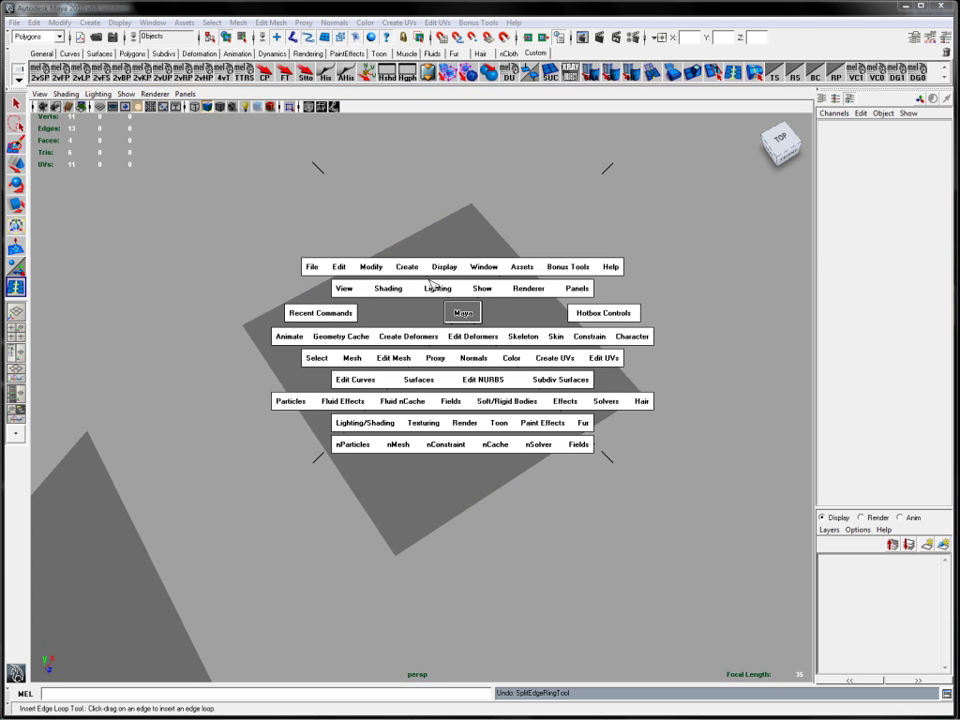
{"action": "left_click", "coordinate": [484, 328]}
{"action": "key", "text": "ctrl+z"}
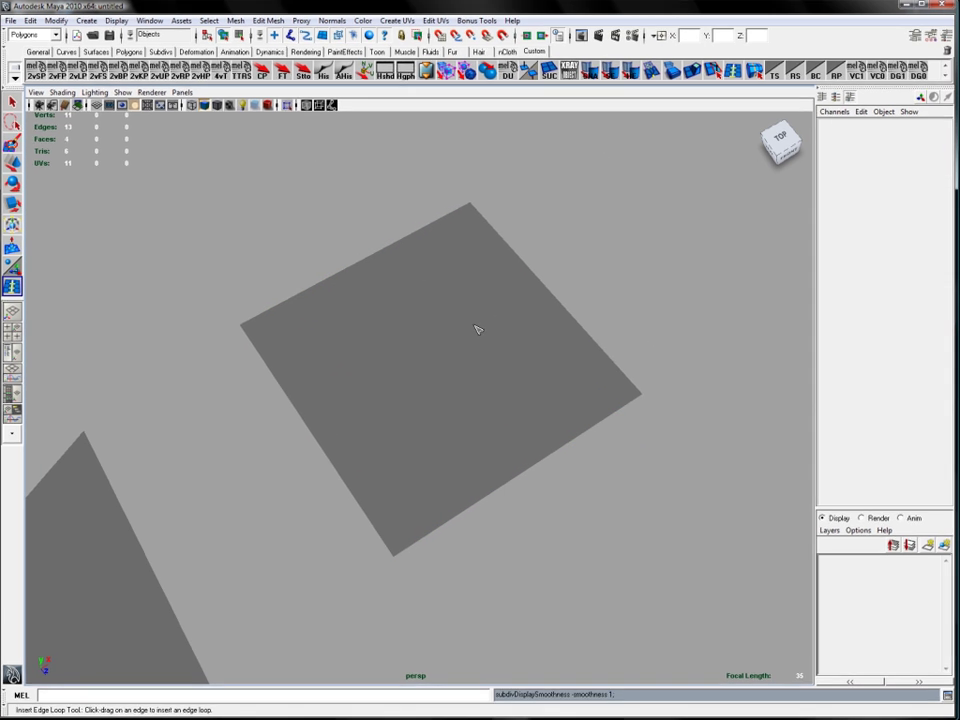
{"action": "key", "text": "q"}
- Reselect the square plane and turn on the display of its face normals
{"action": "left_click", "coordinate": [474, 321]}
{"action": "key", "text": "space"}
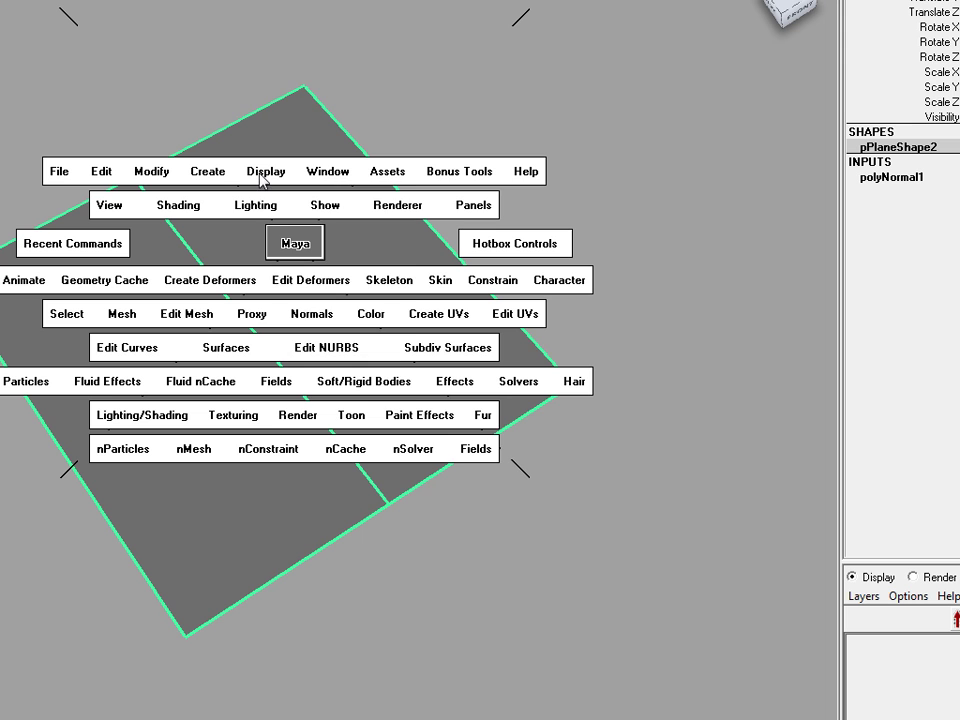
{"action": "left_click", "coordinate": [266, 172]}
{"action": "mouse_move", "coordinate": [290, 347]}
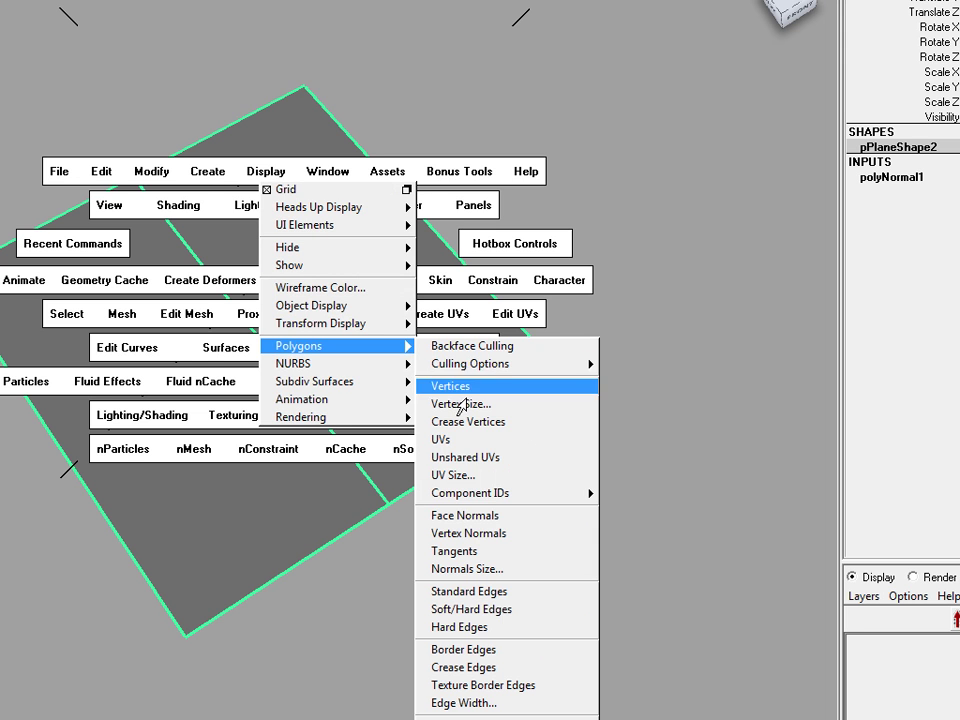
{"action": "left_click", "coordinate": [470, 515]}
- Examine the normal directions of the square plane's two faces from several angles, above and below
{"action": "left_click_drag", "start_coordinate": [448, 439], "coordinate": [320, 330], "text": "alt"}
{"action": "scroll", "coordinate": [253, 281], "scroll_direction": "up", "scroll_amount": 3}
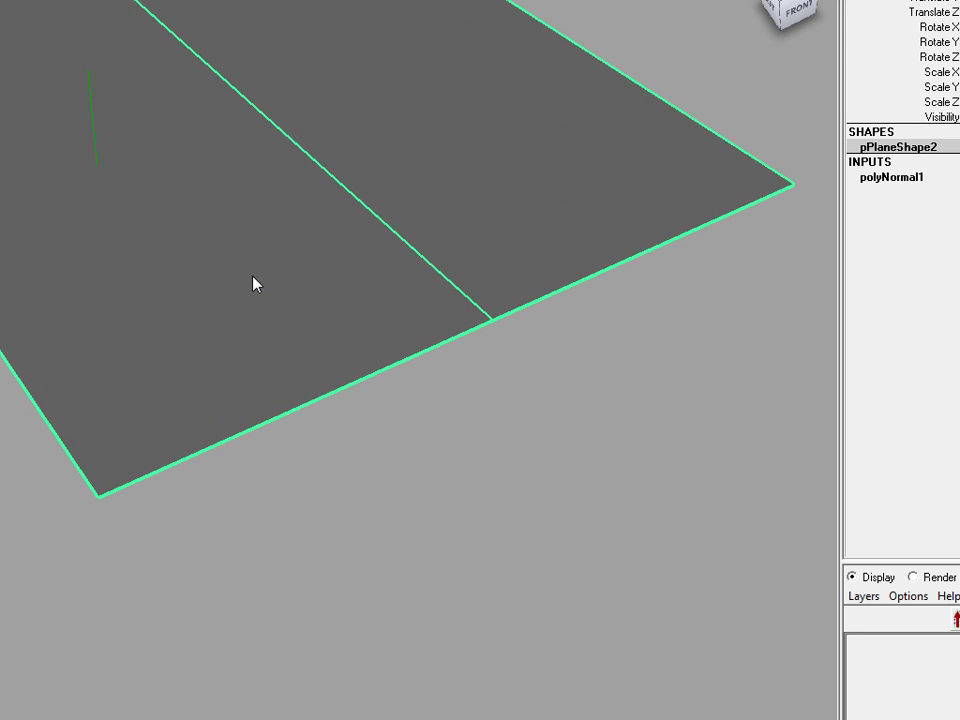
{"action": "middle_click_drag", "start_coordinate": [253, 281], "coordinate": [192, 396], "text": "alt"}
{"action": "left_click_drag", "start_coordinate": [333, 272], "coordinate": [345, 16], "text": "alt"}
{"action": "left_click_drag", "start_coordinate": [325, 170], "coordinate": [491, 162], "text": "alt"}
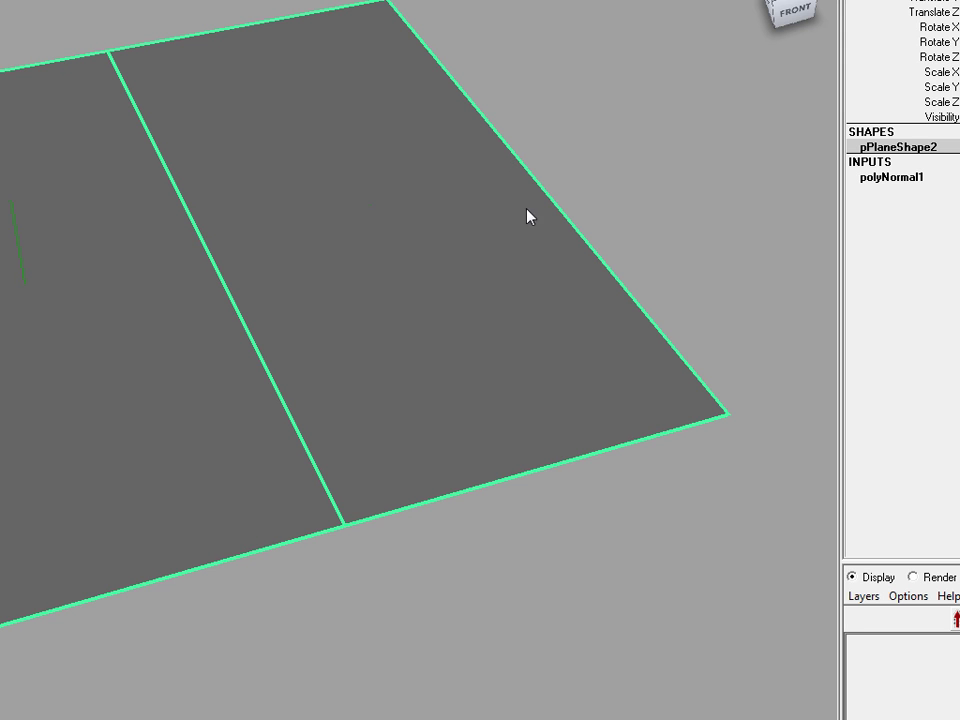
{"action": "left_click_drag", "start_coordinate": [128, 237], "coordinate": [398, 261], "text": "alt"}
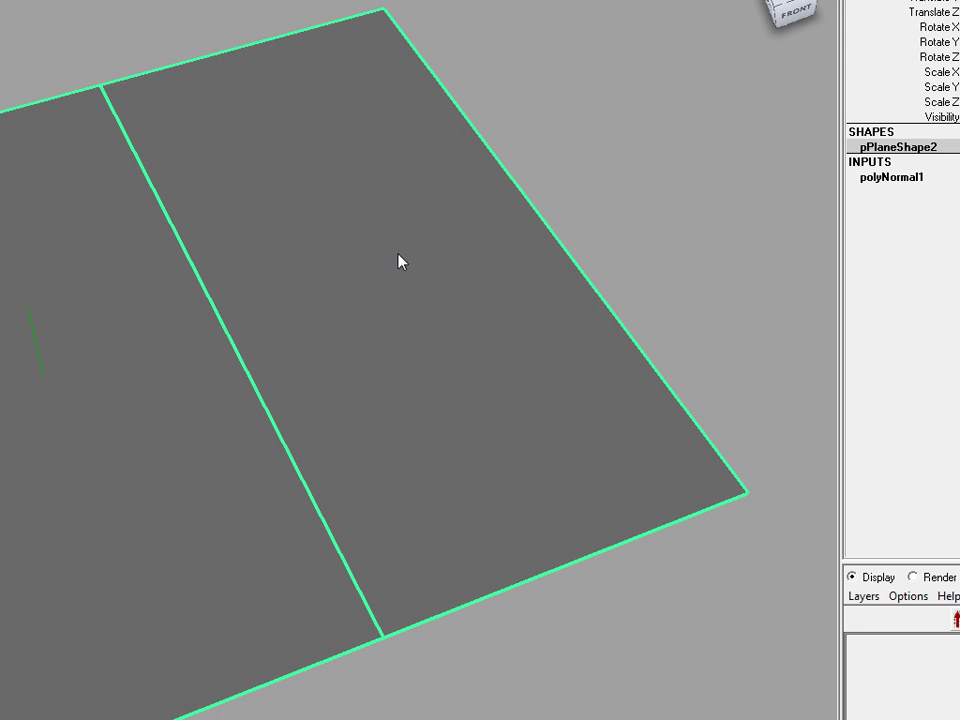
{"action": "right_click_drag", "start_coordinate": [545, 279], "coordinate": [423, 278], "text": "alt"}
{"action": "left_click_drag", "start_coordinate": [423, 278], "coordinate": [382, 237], "text": "alt"}
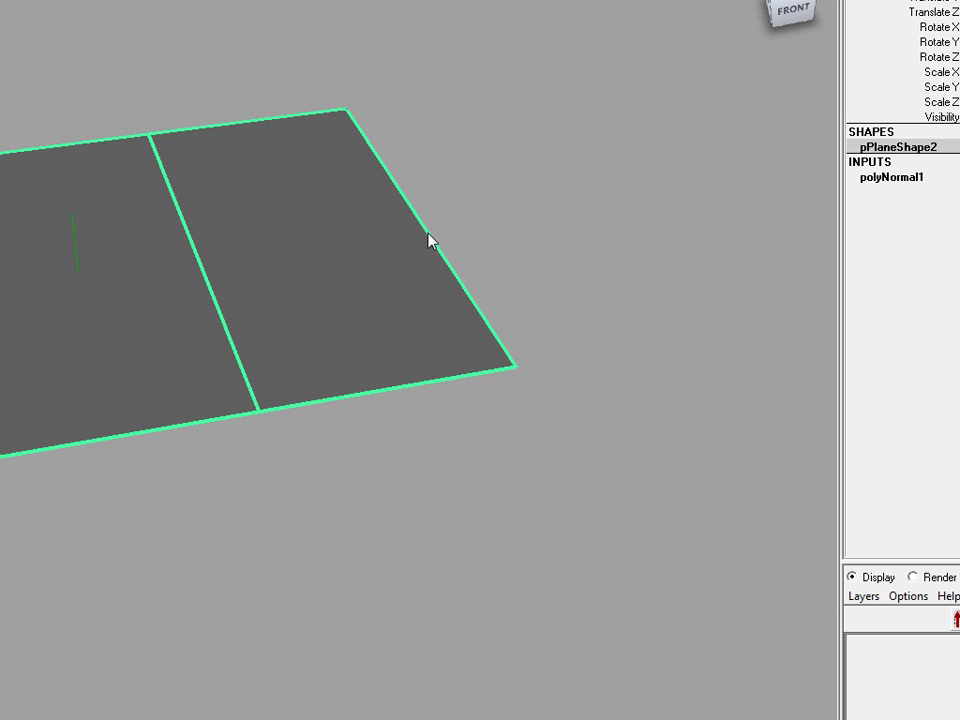
{"action": "left_click_drag", "start_coordinate": [117, 181], "coordinate": [277, 362], "text": "alt"}
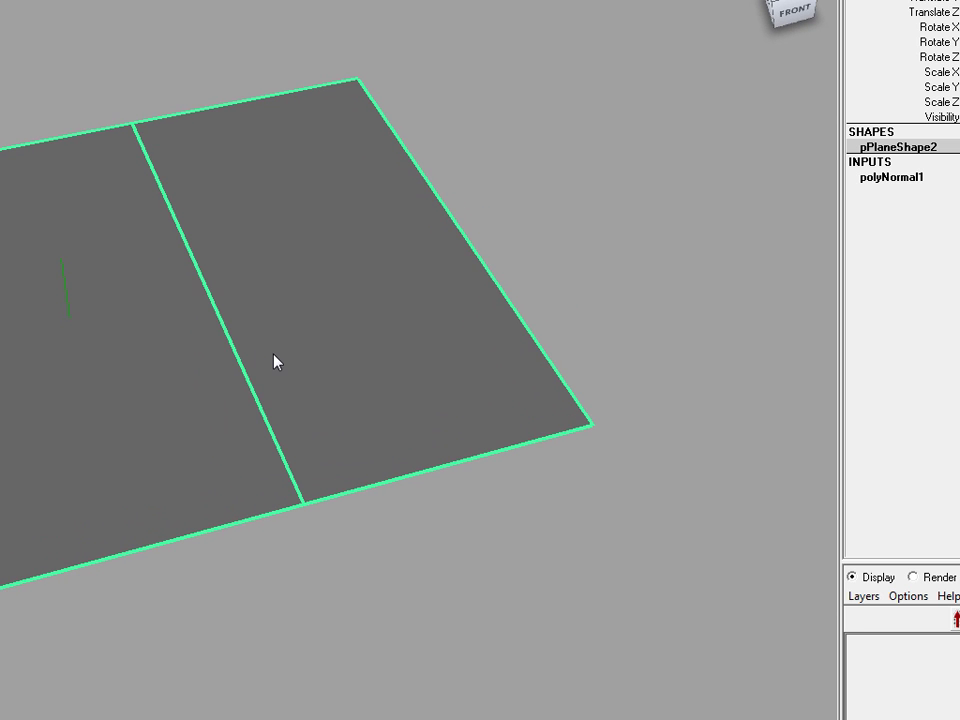
{"action": "right_click_drag", "start_coordinate": [482, 294], "coordinate": [322, 298], "text": "alt"}
{"action": "left_click_drag", "start_coordinate": [258, 322], "coordinate": [321, 242], "text": "alt"}
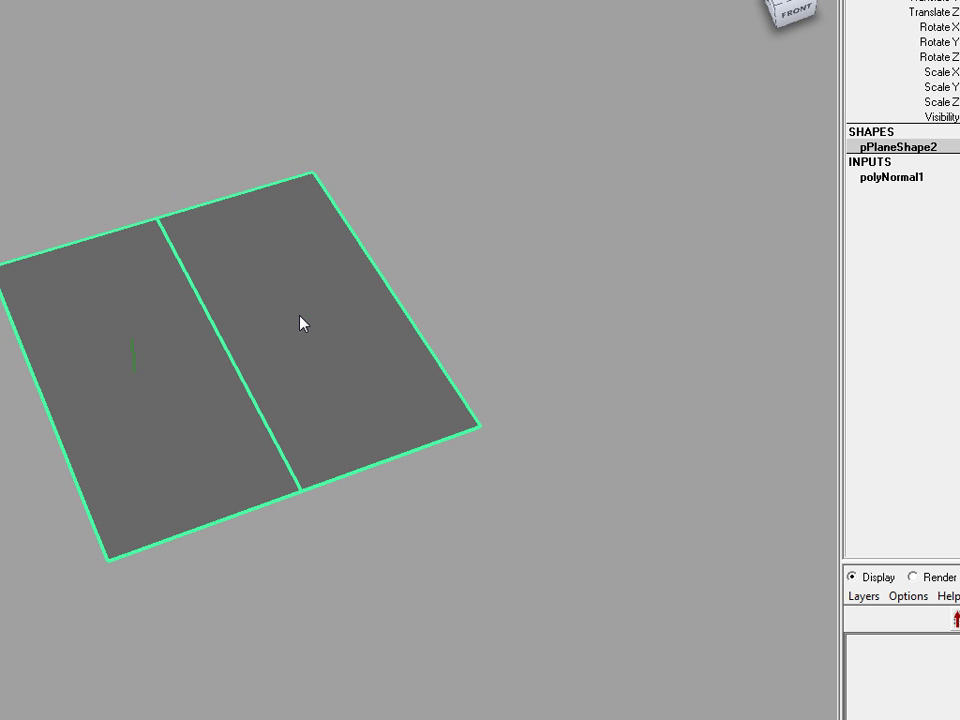
- Review the polygon display preferences, including the border edge highlight and edge width, and close the preferences
{"action": "key", "text": "space"}
{"action": "left_click", "coordinate": [332, 243]}
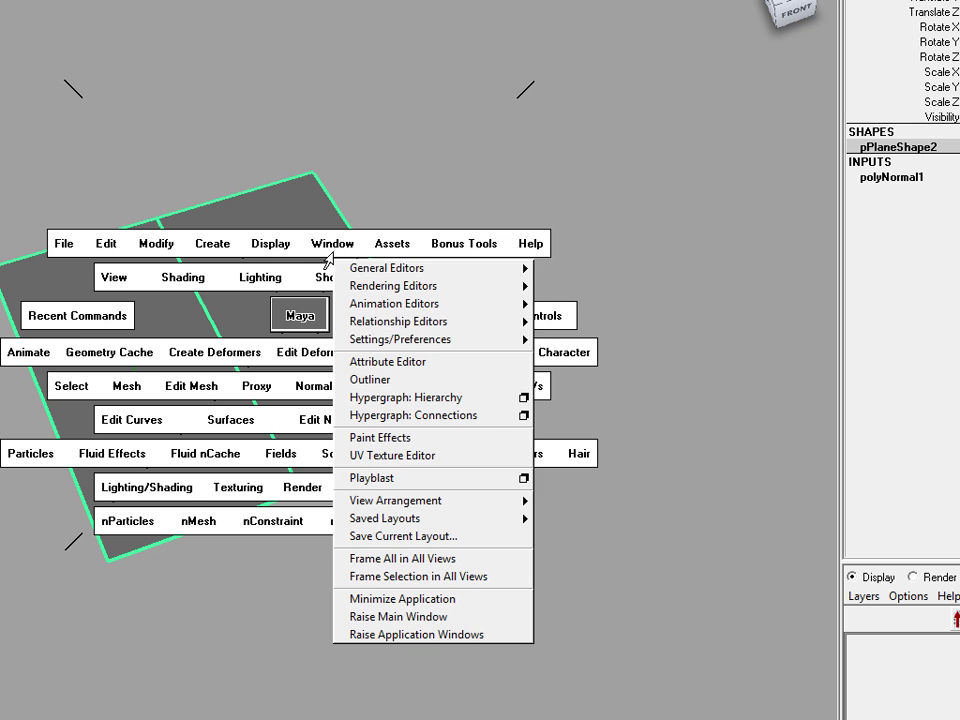
{"action": "mouse_move", "coordinate": [355, 342]}
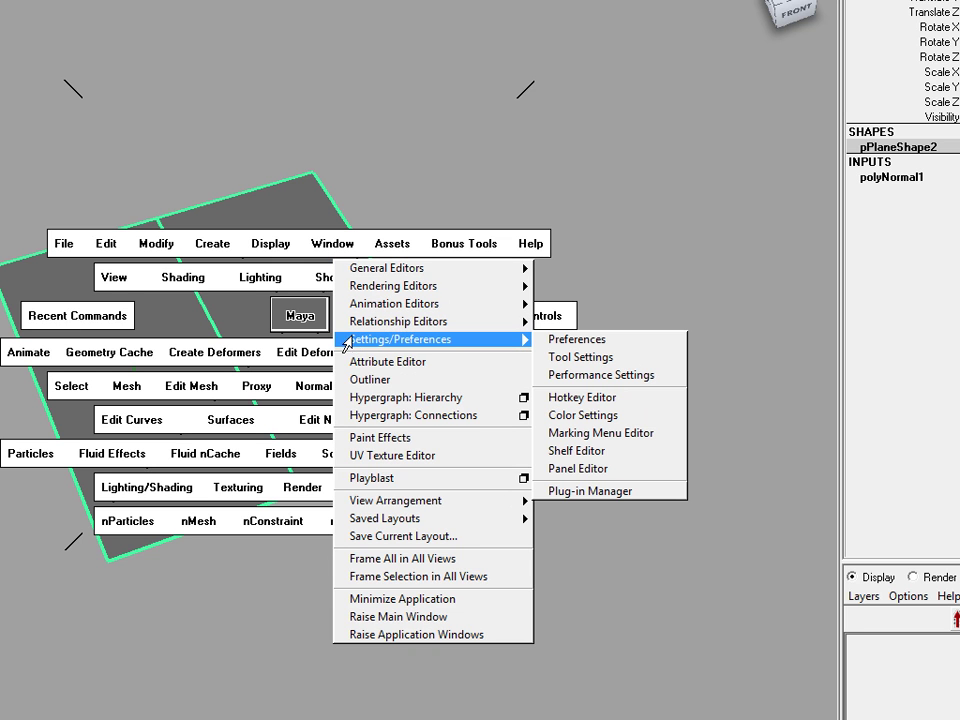
{"action": "left_click", "coordinate": [565, 340]}
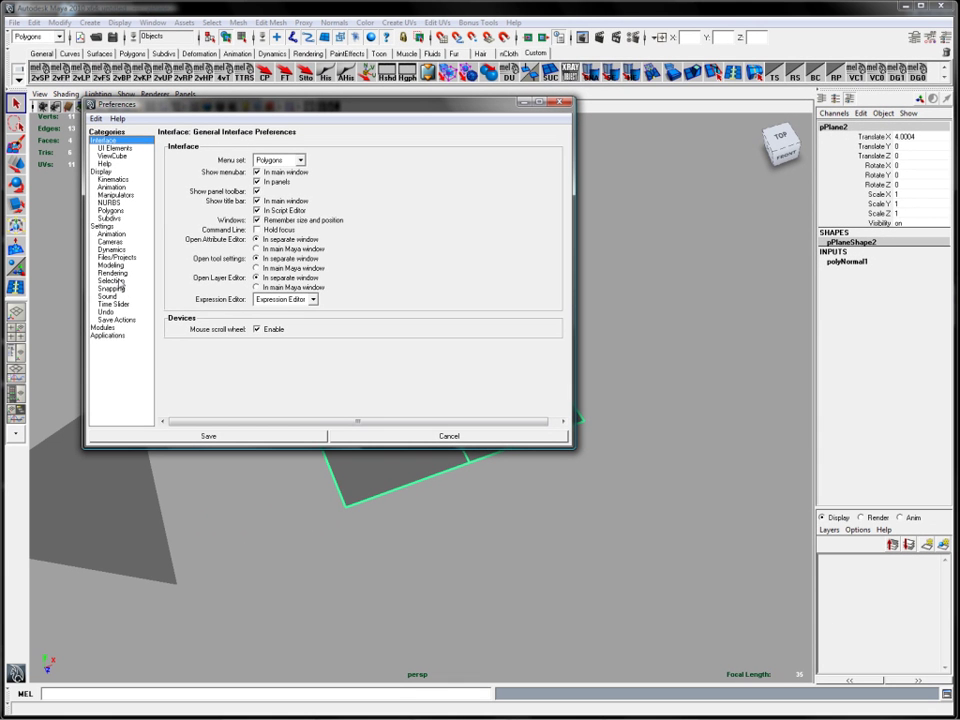
{"action": "left_click", "coordinate": [118, 211]}
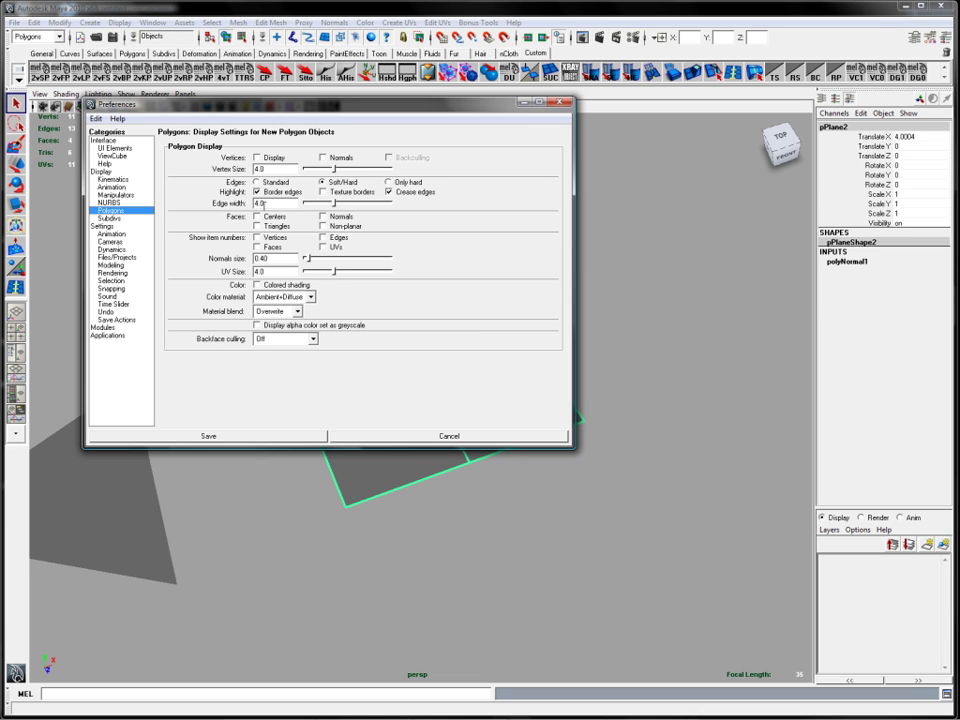
{"action": "left_click", "coordinate": [563, 102]}
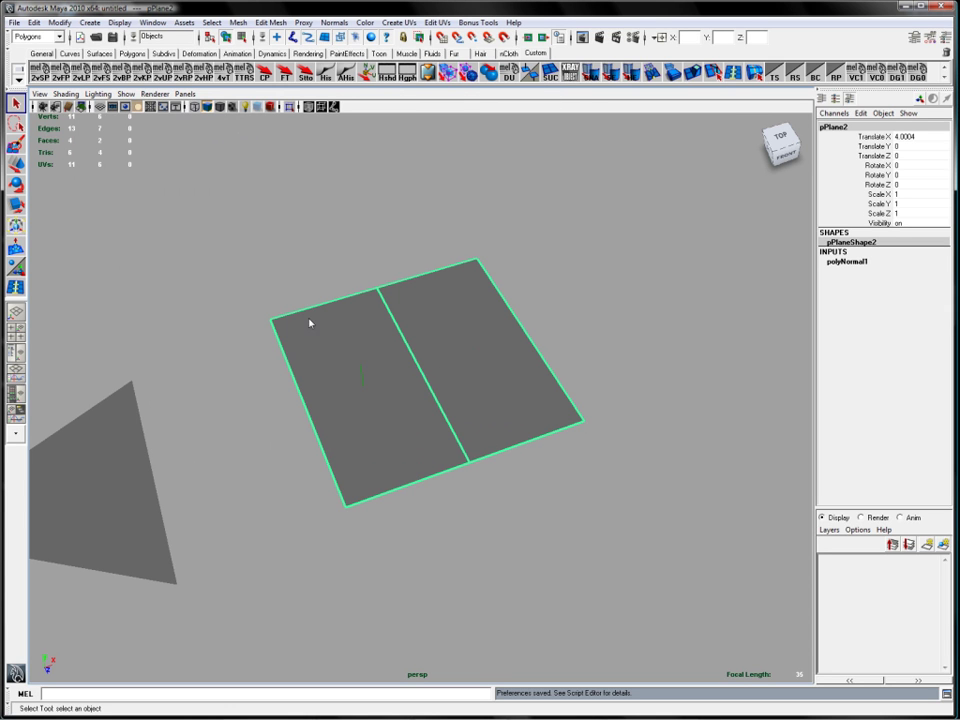
- Switch the square plane to vertex selection and select the vertex at the near end of its middle edge
{"action": "right_click_drag", "start_coordinate": [279, 367], "coordinate": [387, 337], "text": "alt"}
{"action": "right_click", "coordinate": [457, 329]}
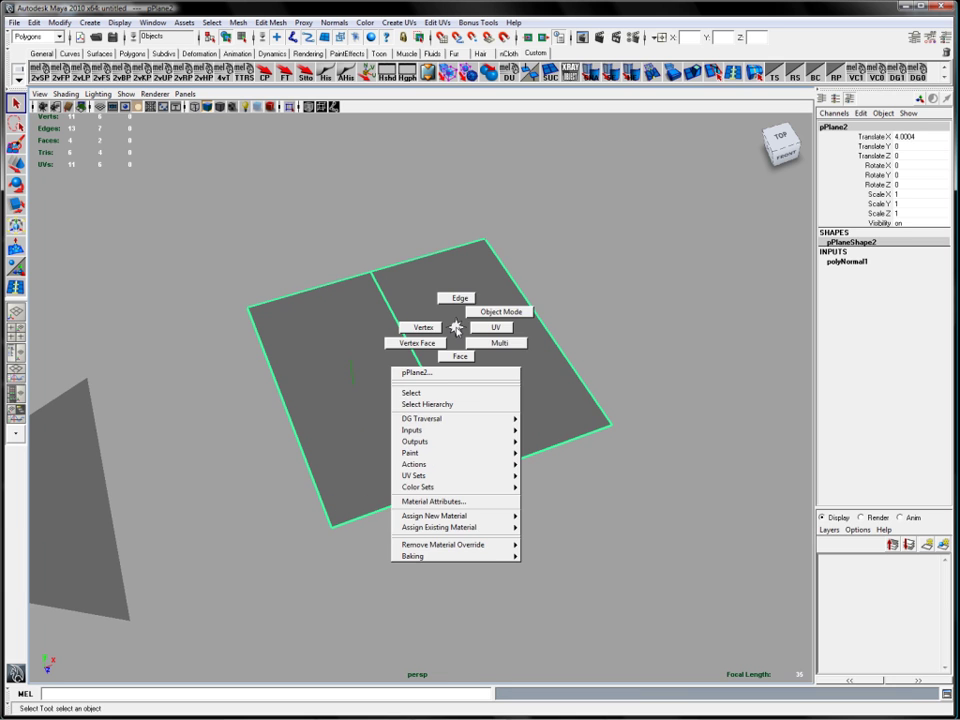
{"action": "left_click", "coordinate": [381, 391]}
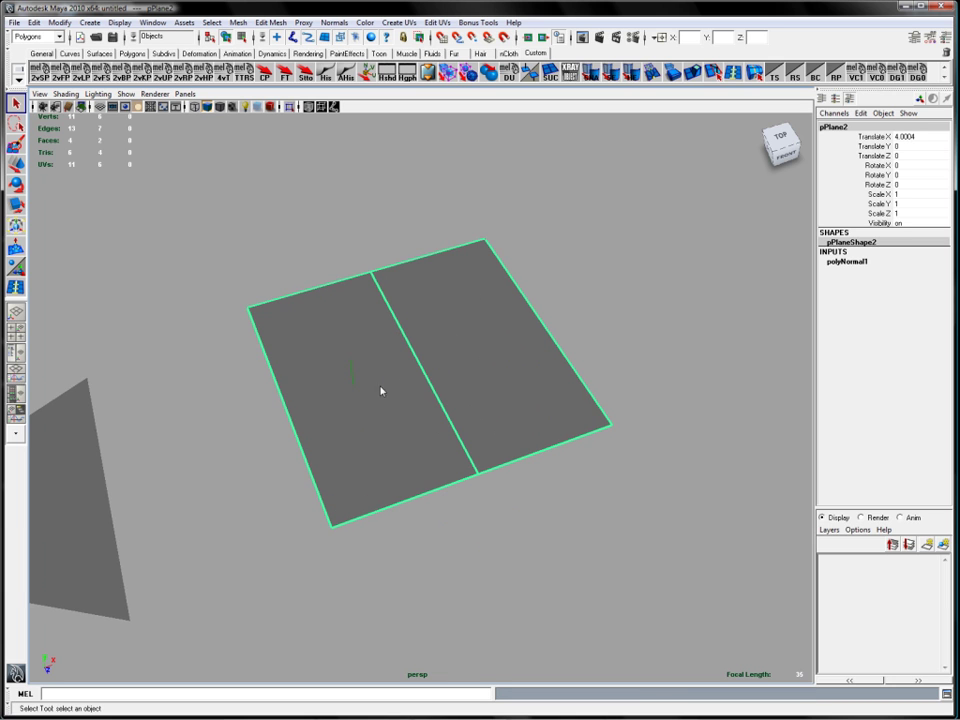
{"action": "right_click", "coordinate": [452, 345]}
{"action": "left_click", "coordinate": [420, 345]}
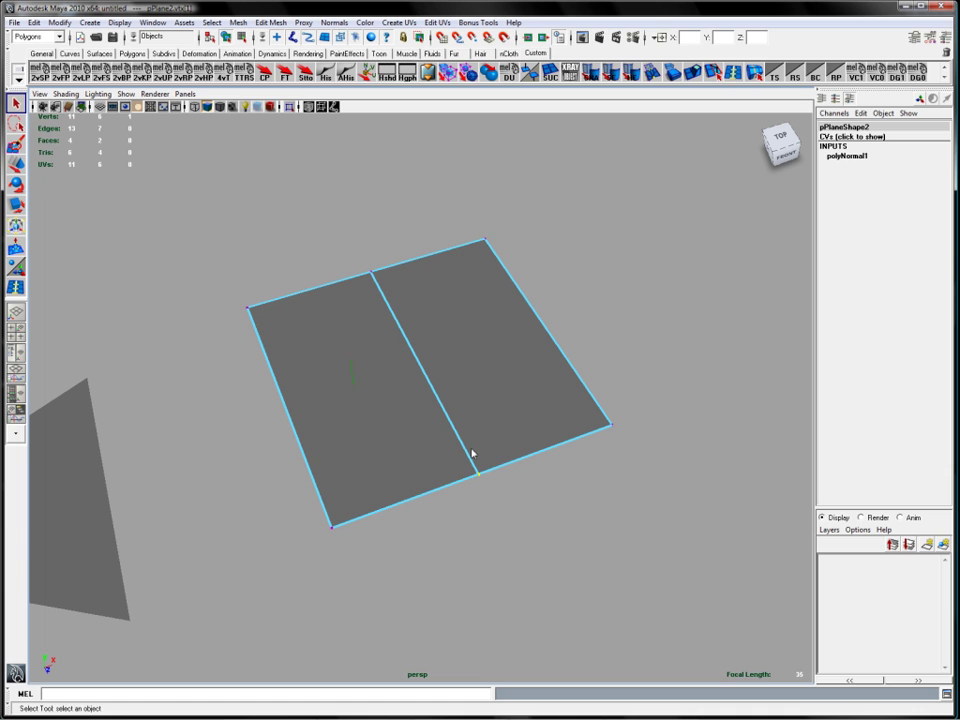
- Switch the square plane to edge selection, select the middle edge between its two faces and examine it
{"action": "right_click", "coordinate": [454, 403]}
{"action": "left_click", "coordinate": [452, 369]}
{"action": "left_click", "coordinate": [426, 377]}
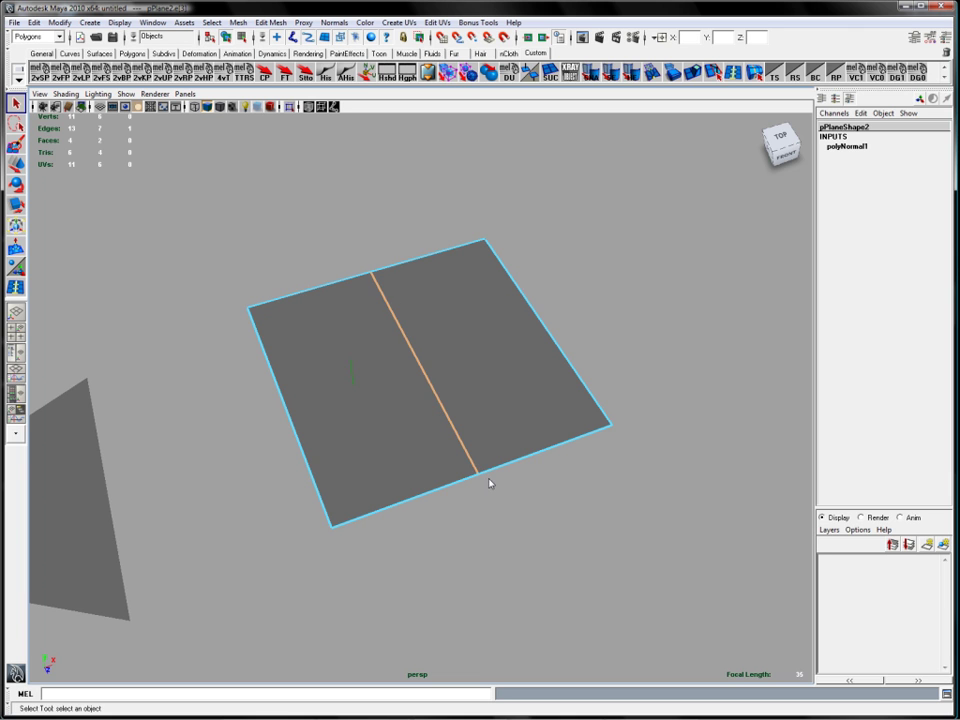
{"action": "mouse_move", "coordinate": [523, 387]}
{"action": "left_mouse_down", "text": "alt"}
{"action": "mouse_move", "coordinate": [516, 300]}
{"action": "mouse_move", "coordinate": [523, 388]}
{"action": "left_mouse_up", "text": "alt"}
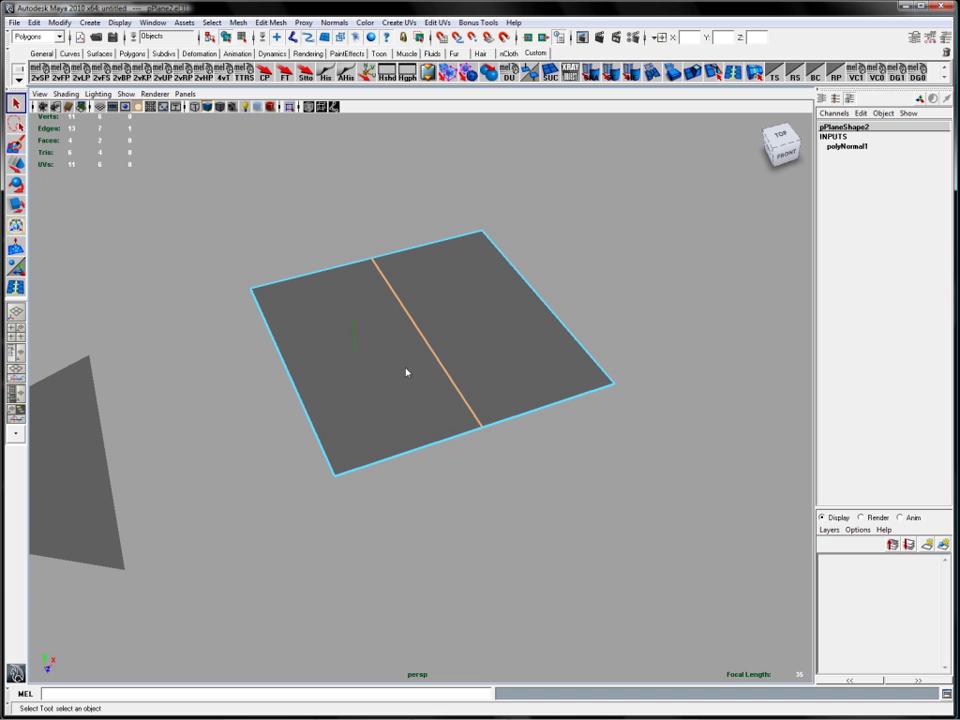
{"action": "left_click_drag", "start_coordinate": [571, 409], "coordinate": [495, 377], "text": "alt"}
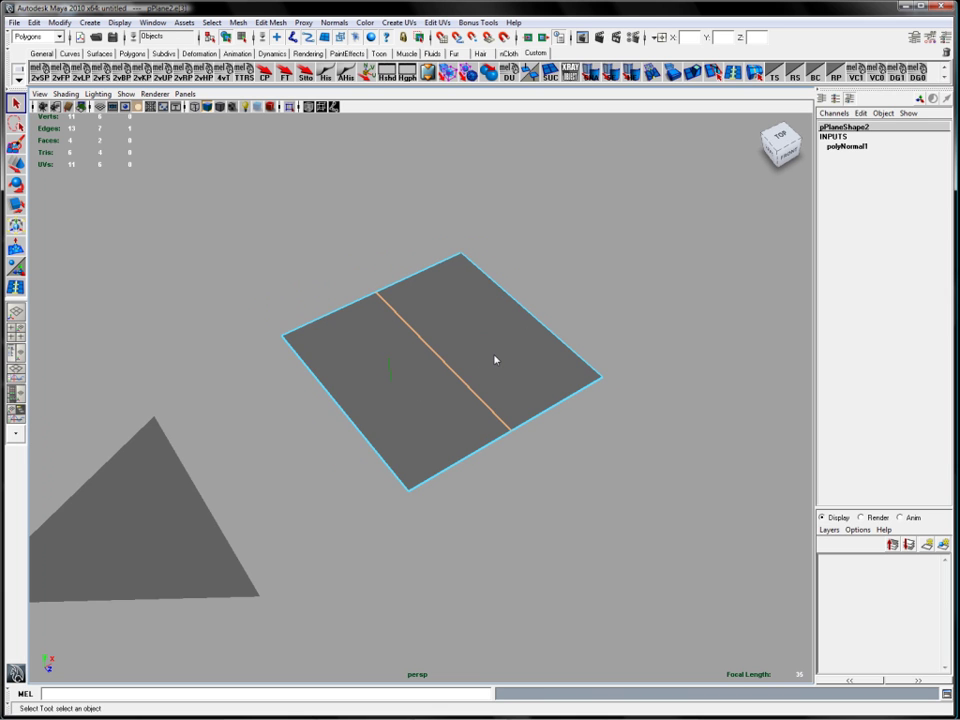
- Return to object mode with the square plane selected, and turn off Two Sided Lighting in the perspective view
{"action": "right_click_drag", "start_coordinate": [482, 347], "coordinate": [515, 333]}
{"action": "left_click", "coordinate": [480, 357]}
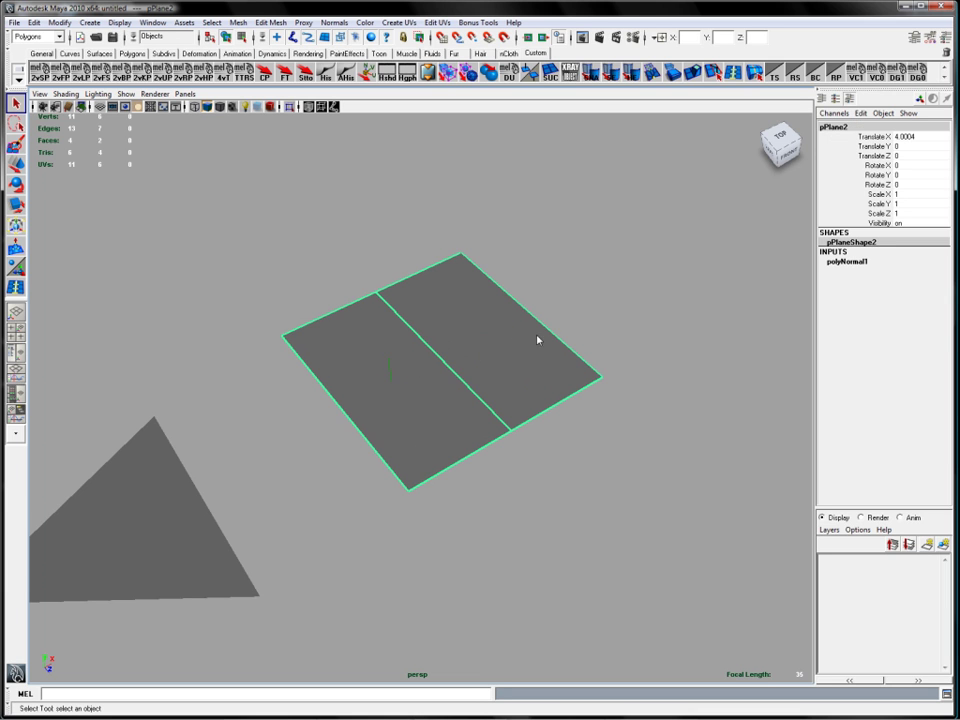
{"action": "left_click", "coordinate": [68, 93]}
{"action": "mouse_move", "coordinate": [92, 94]}
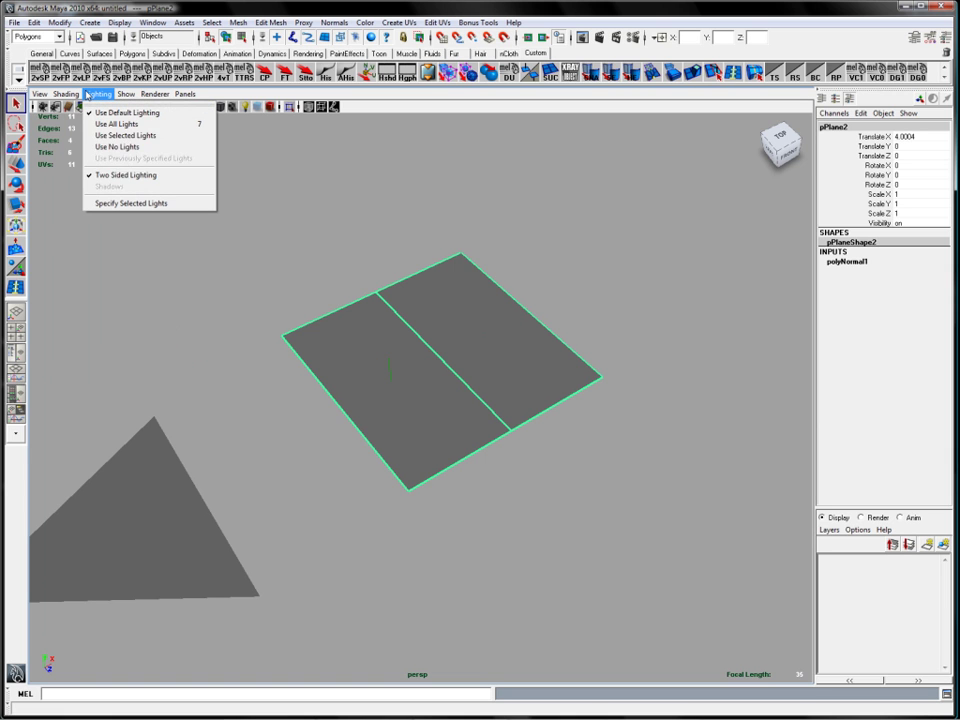
{"action": "left_click", "coordinate": [118, 176]}
- Examine the shading of the square plane's two faces from above and from the underside
{"action": "left_click_drag", "start_coordinate": [431, 343], "coordinate": [400, 384], "text": "alt"}
{"action": "middle_click_drag", "start_coordinate": [400, 384], "coordinate": [450, 374], "text": "alt"}
{"action": "right_click_drag", "start_coordinate": [330, 377], "coordinate": [465, 358], "text": "alt"}
{"action": "left_click_drag", "start_coordinate": [465, 358], "coordinate": [417, 354], "text": "alt"}
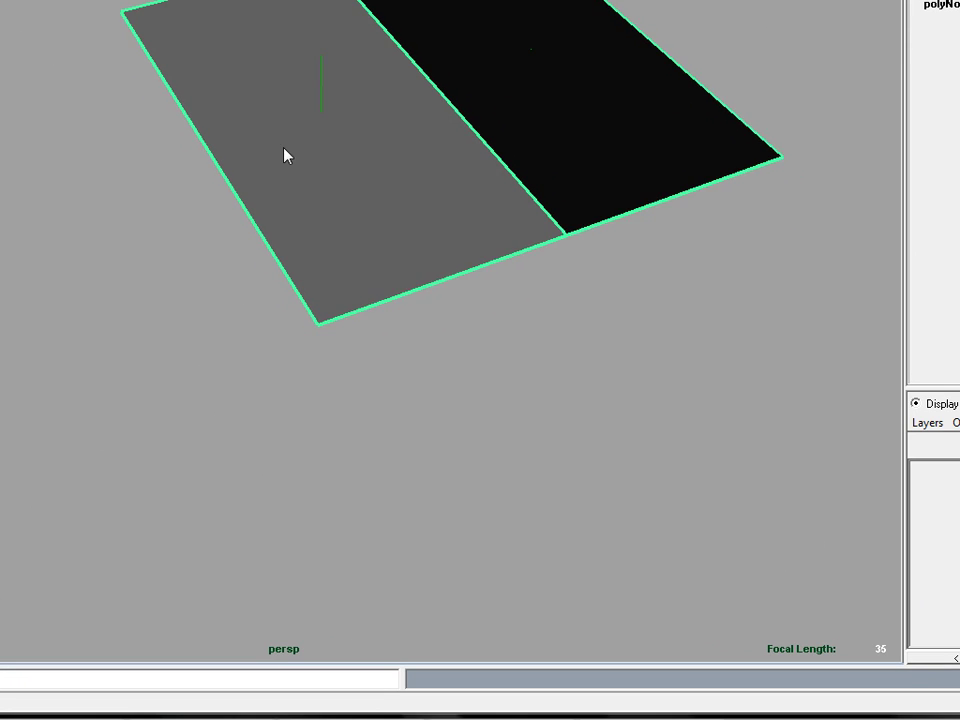
{"action": "middle_click_drag", "start_coordinate": [417, 354], "coordinate": [394, 376], "text": "alt"}
{"action": "left_click_drag", "start_coordinate": [313, 82], "coordinate": [330, 135], "text": "alt"}
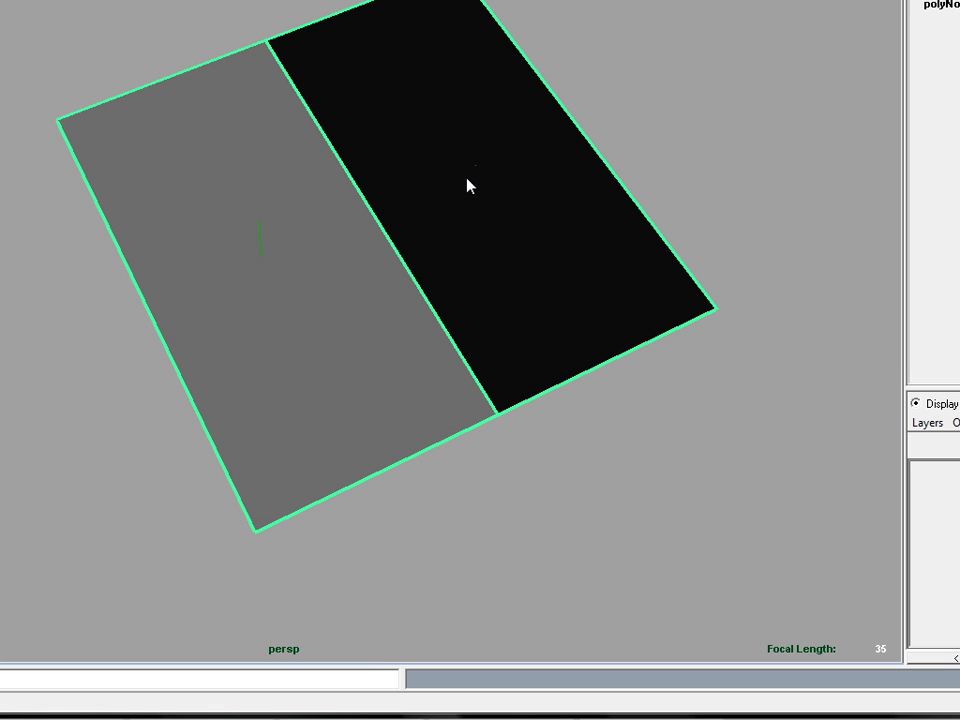
{"action": "left_click_drag", "start_coordinate": [430, 262], "coordinate": [430, 100], "text": "alt"}
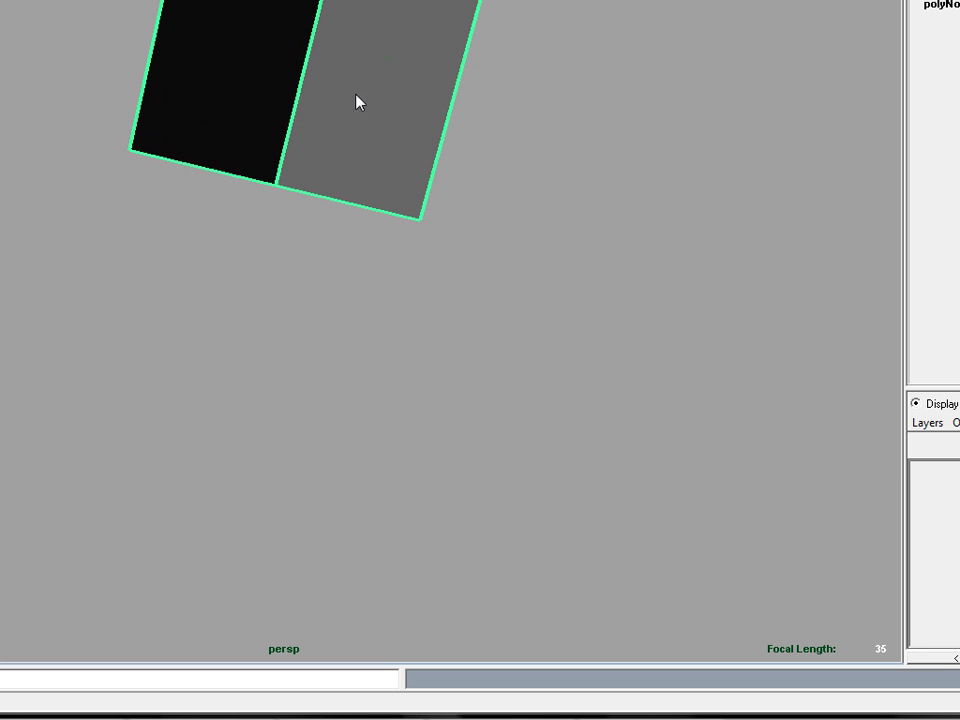
{"action": "left_click_drag", "start_coordinate": [230, 100], "coordinate": [370, 270], "text": "alt"}
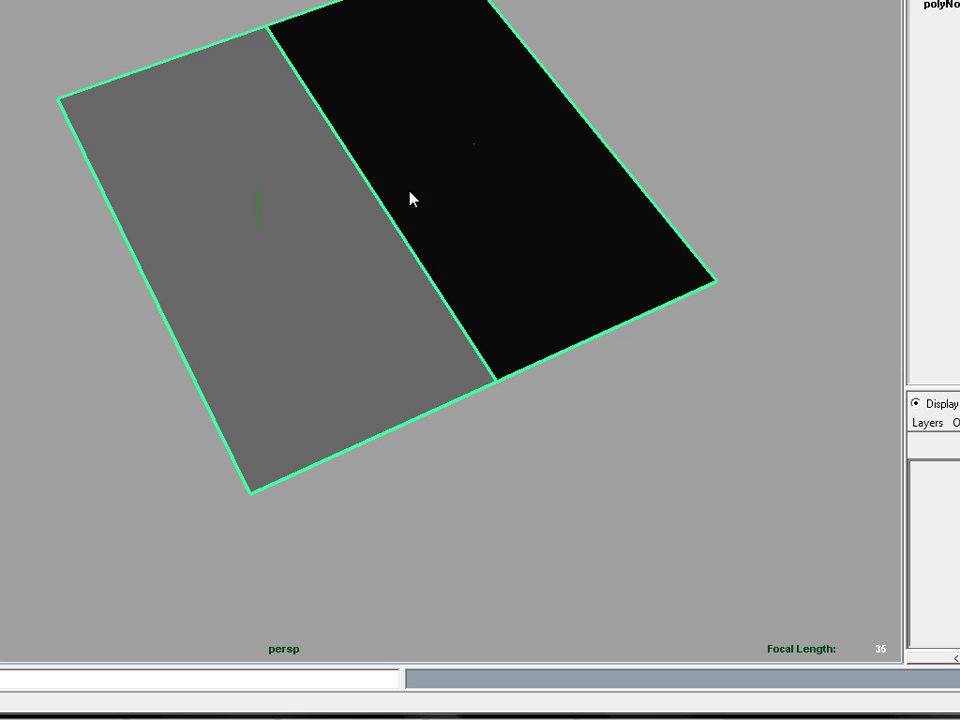
- Compare the T-shaped plane, the bow-tie mesh and the square plane together with one-sided lighting
{"action": "left_click_drag", "start_coordinate": [410, 198], "coordinate": [272, 262], "text": "alt"}
{"action": "right_click_drag", "start_coordinate": [495, 242], "coordinate": [215, 170], "text": "alt"}
{"action": "middle_click_drag", "start_coordinate": [219, 168], "coordinate": [463, 78], "text": "alt"}
{"action": "left_click_drag", "start_coordinate": [332, 133], "coordinate": [89, 101], "text": "alt"}
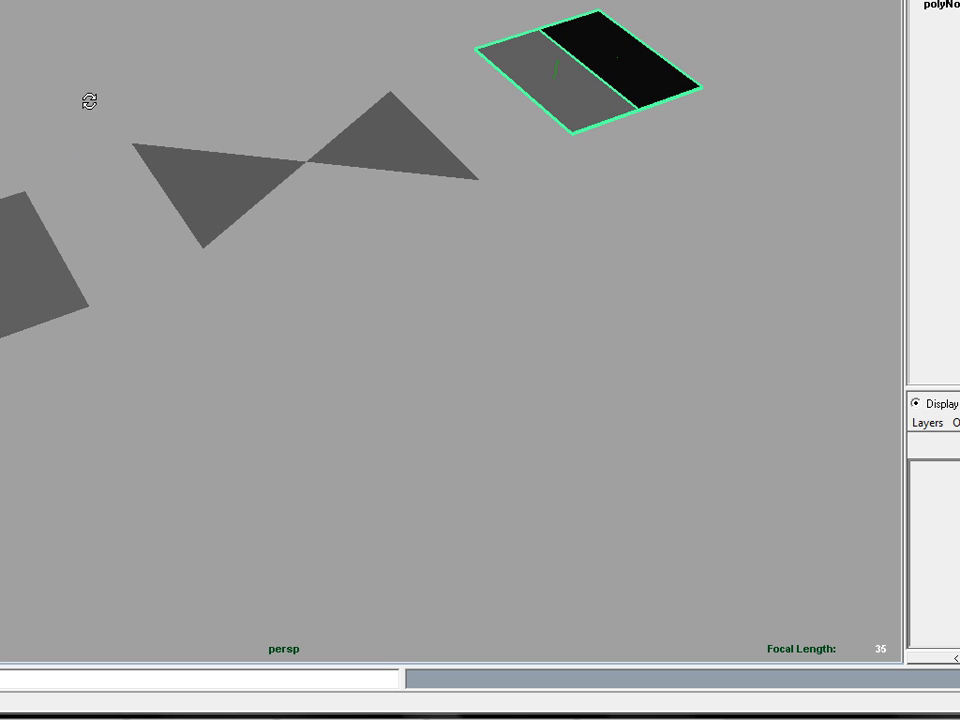
{"action": "left_click_drag", "start_coordinate": [181, 17], "coordinate": [190, 20], "text": "alt"}
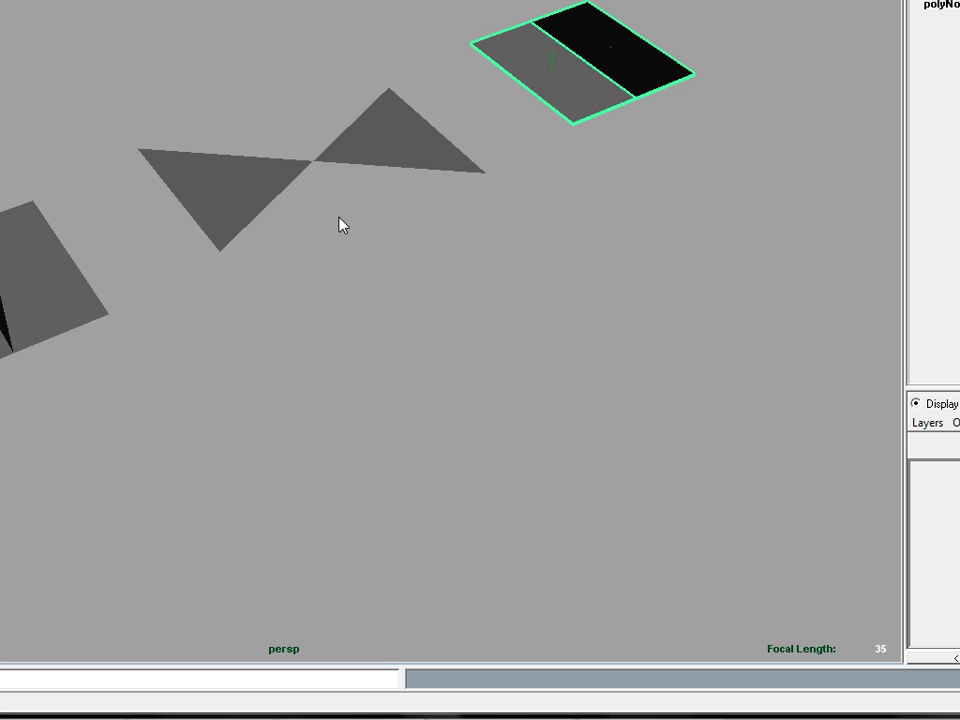
{"action": "left_click_drag", "start_coordinate": [431, 219], "coordinate": [197, 287], "text": "alt"}
{"action": "middle_click_drag", "start_coordinate": [230, 279], "coordinate": [241, 280], "text": "alt"}
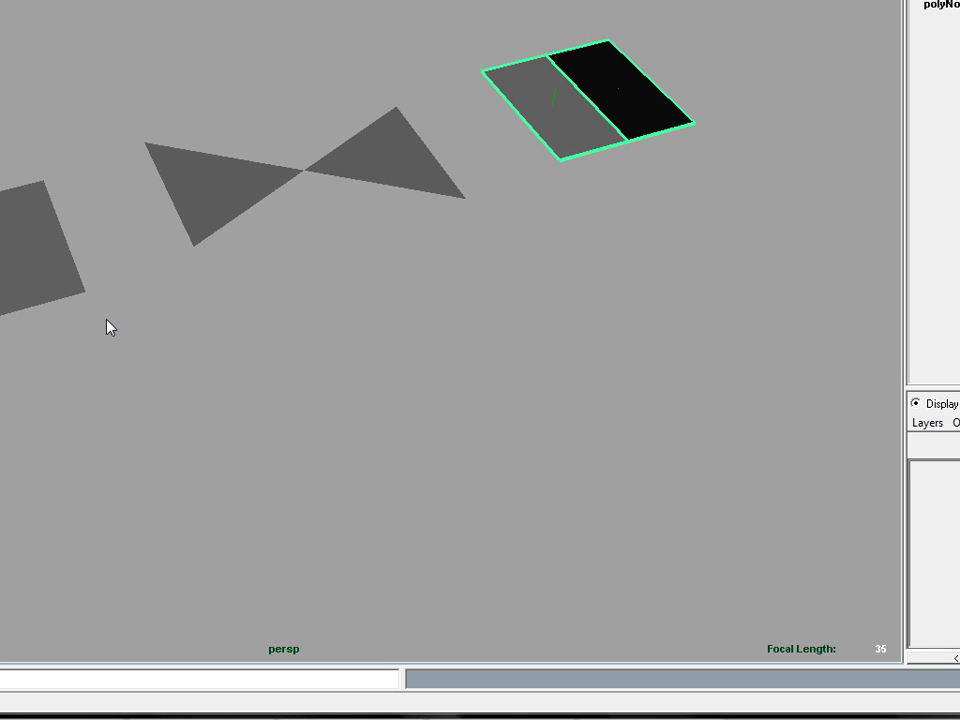
{"action": "right_click_drag", "start_coordinate": [107, 319], "coordinate": [242, 296], "text": "alt"}
{"action": "middle_click_drag", "start_coordinate": [243, 280], "coordinate": [275, 328], "text": "alt"}
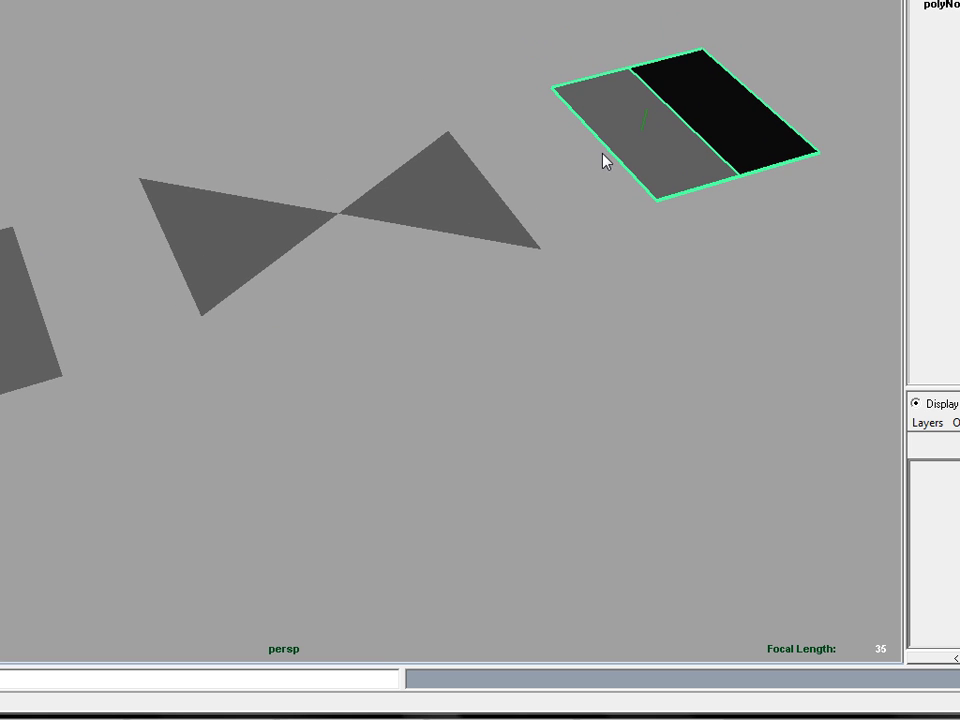
{"action": "left_click_drag", "start_coordinate": [654, 273], "coordinate": [590, 292], "text": "alt"}
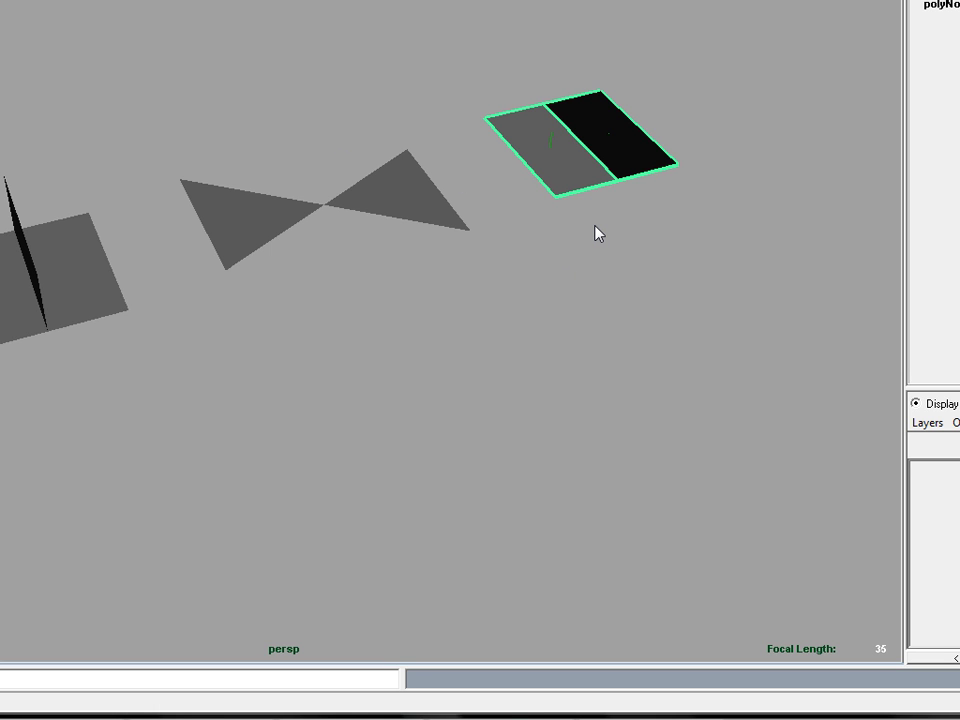
- Select the T-shaped plane, the bow-tie mesh and the square plane together, and open the mesh Cleanup options
{"action": "left_click_drag", "start_coordinate": [175, 244], "coordinate": [608, 510]}
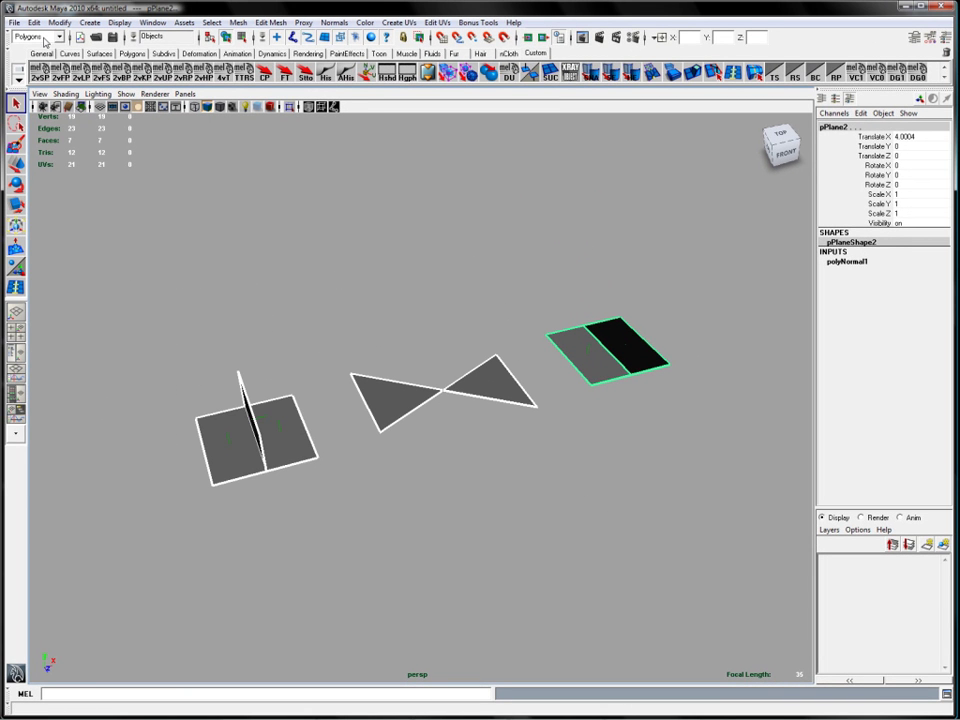
{"action": "left_click", "coordinate": [238, 22]}
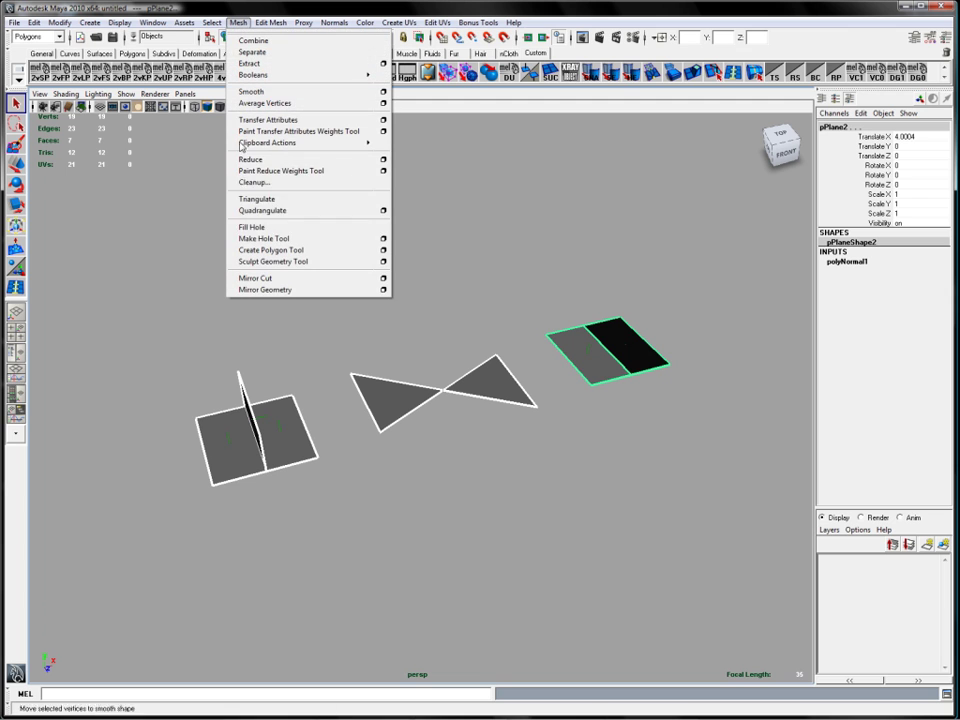
{"action": "left_click", "coordinate": [268, 182]}
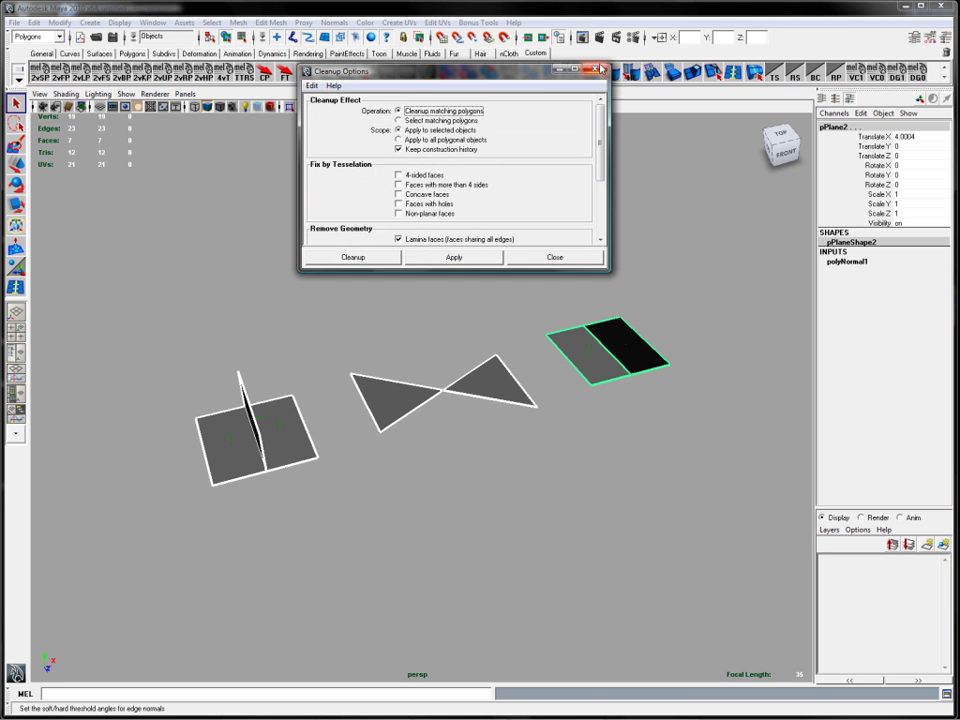
{"action": "left_click", "coordinate": [576, 257]}
{"action": "key", "text": "space"}
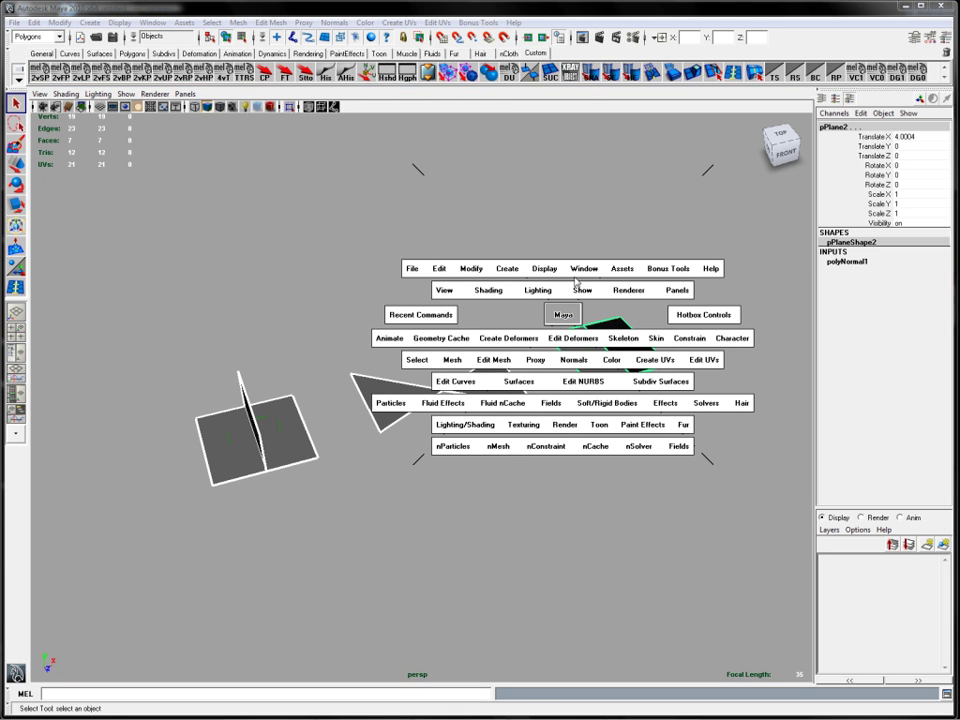
{"action": "left_click", "coordinate": [453, 360]}
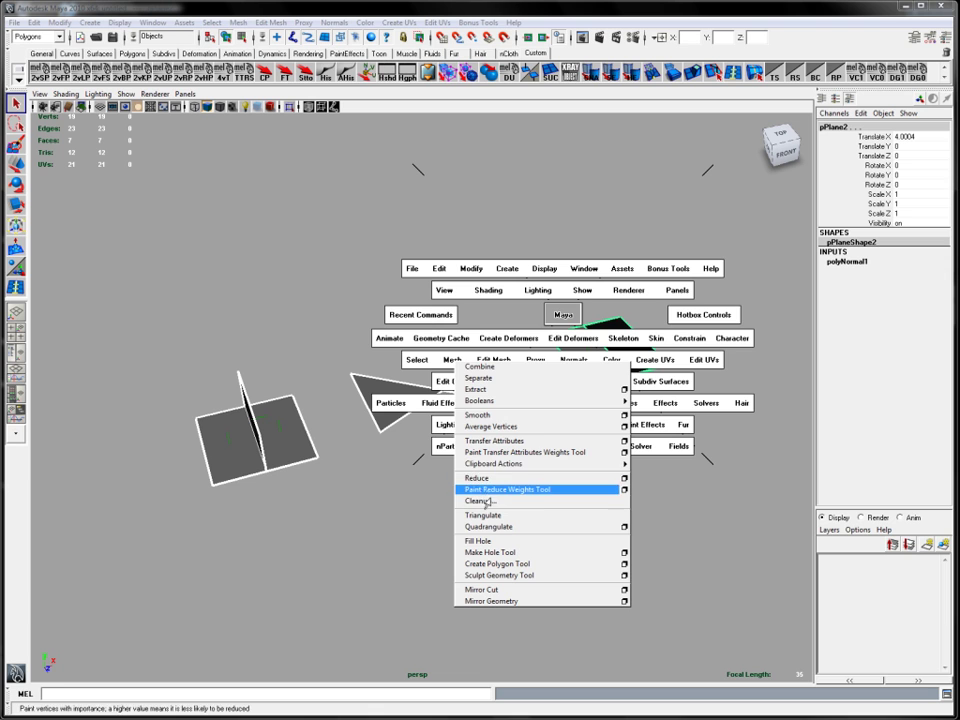
{"action": "left_click", "coordinate": [352, 512]}
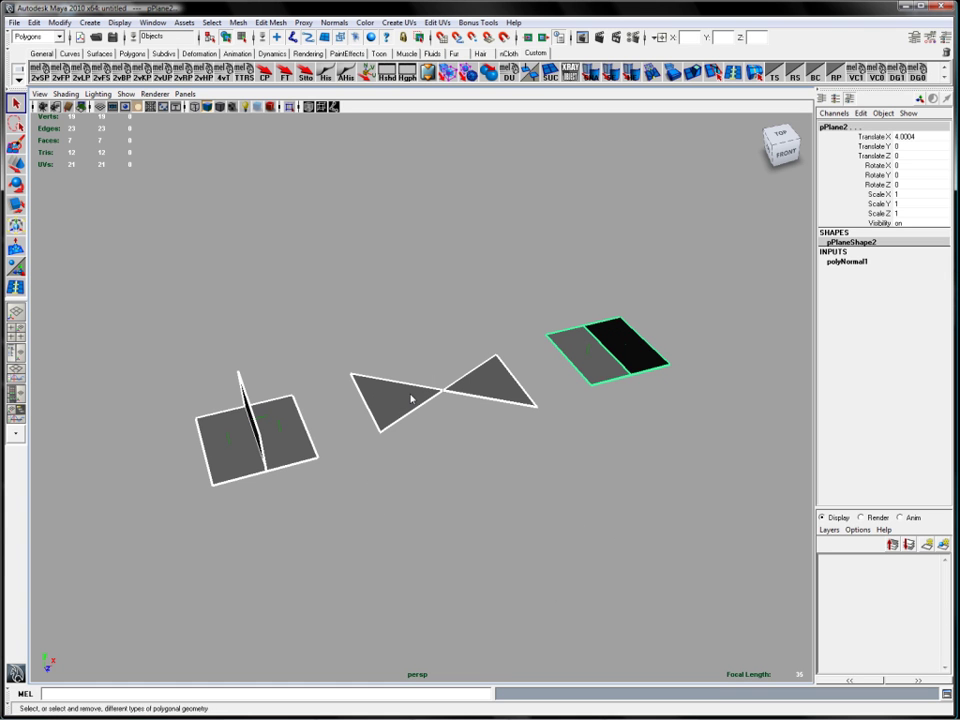
- Reopen the Cleanup options for the three selected meshes and reset all settings to their defaults
{"action": "right_click", "coordinate": [421, 322], "text": "shift"}
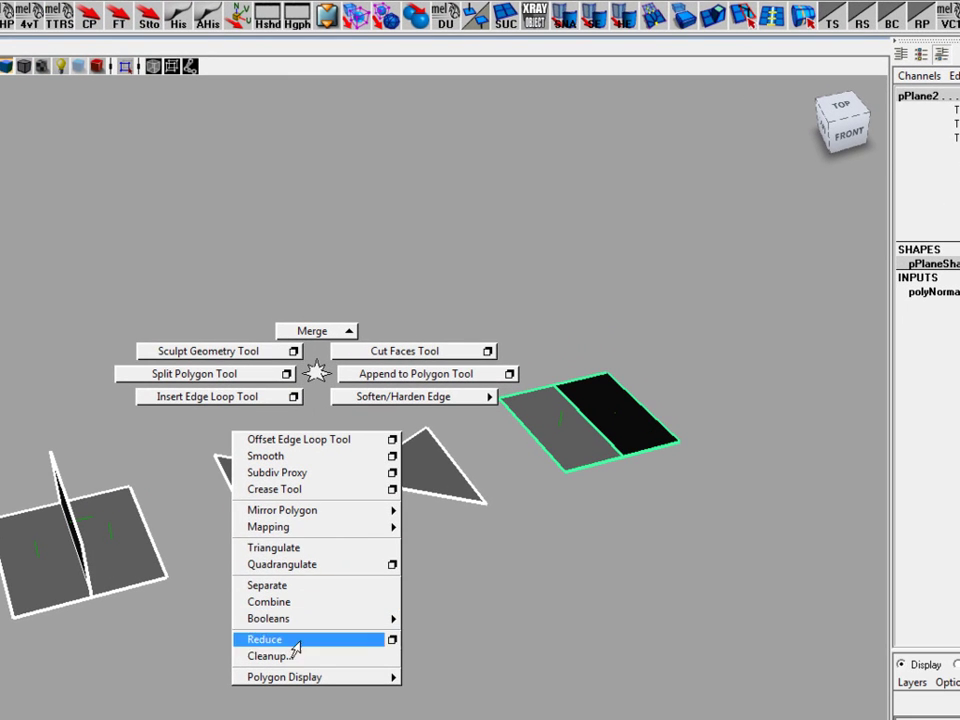
{"action": "left_click", "coordinate": [289, 654]}
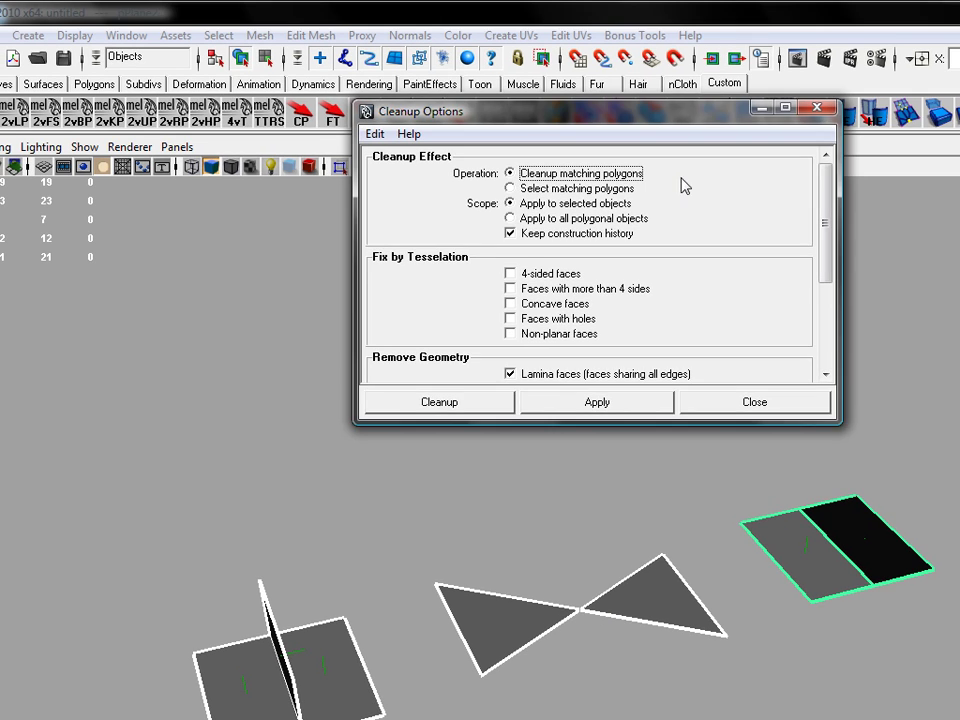
{"action": "left_click_drag", "start_coordinate": [651, 111], "coordinate": [505, 112]}
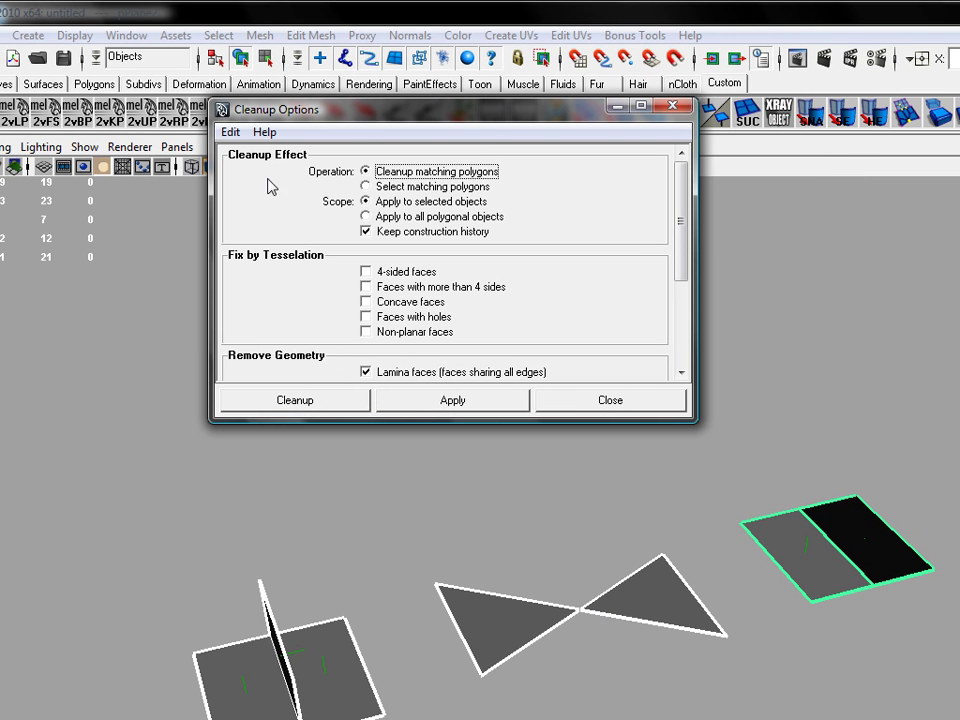
{"action": "left_click", "coordinate": [231, 132]}
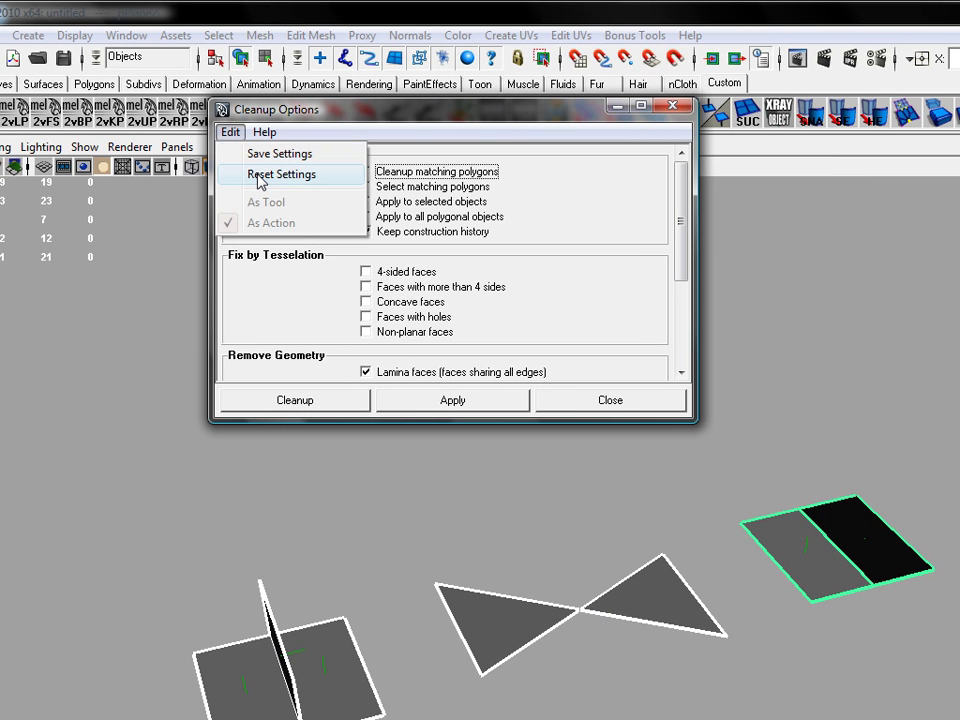
{"action": "left_click", "coordinate": [259, 176]}
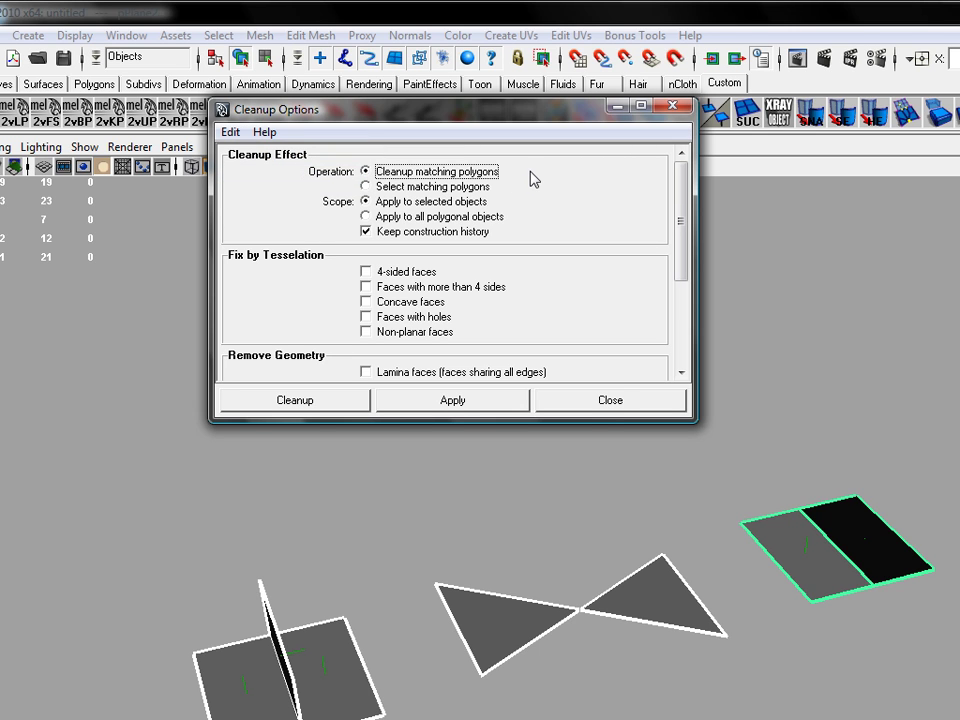
- Set the Cleanup operation to Select matching polygons and enable Nonmanifold geometry with the Normals and geometry option
{"action": "left_click", "coordinate": [450, 189]}
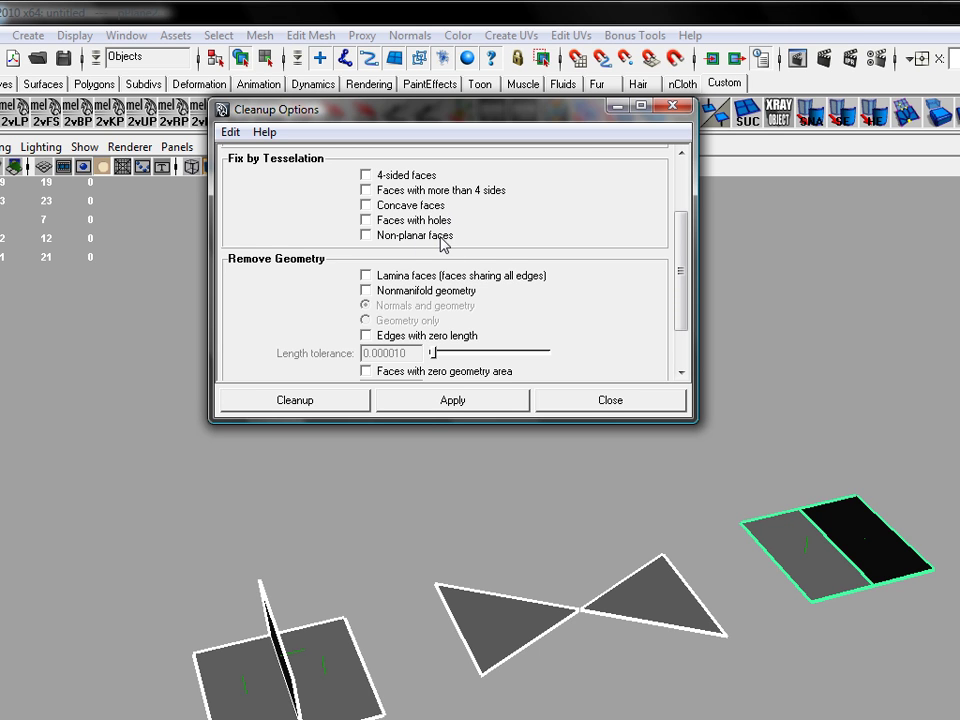
{"action": "left_click_drag", "start_coordinate": [682, 266], "coordinate": [681, 306]}
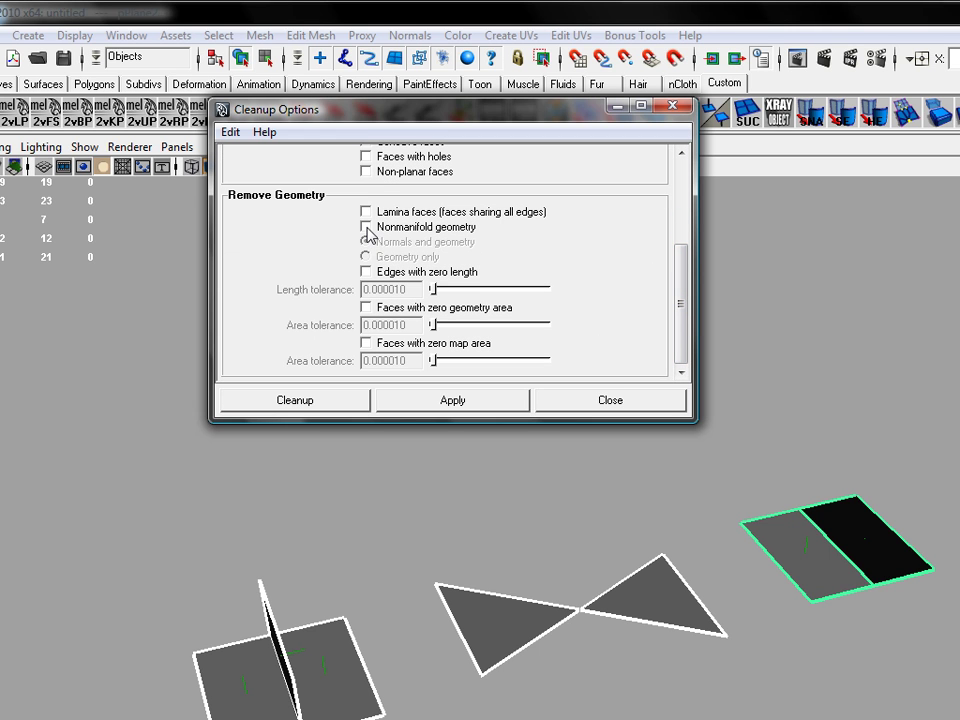
{"action": "left_click", "coordinate": [405, 227]}
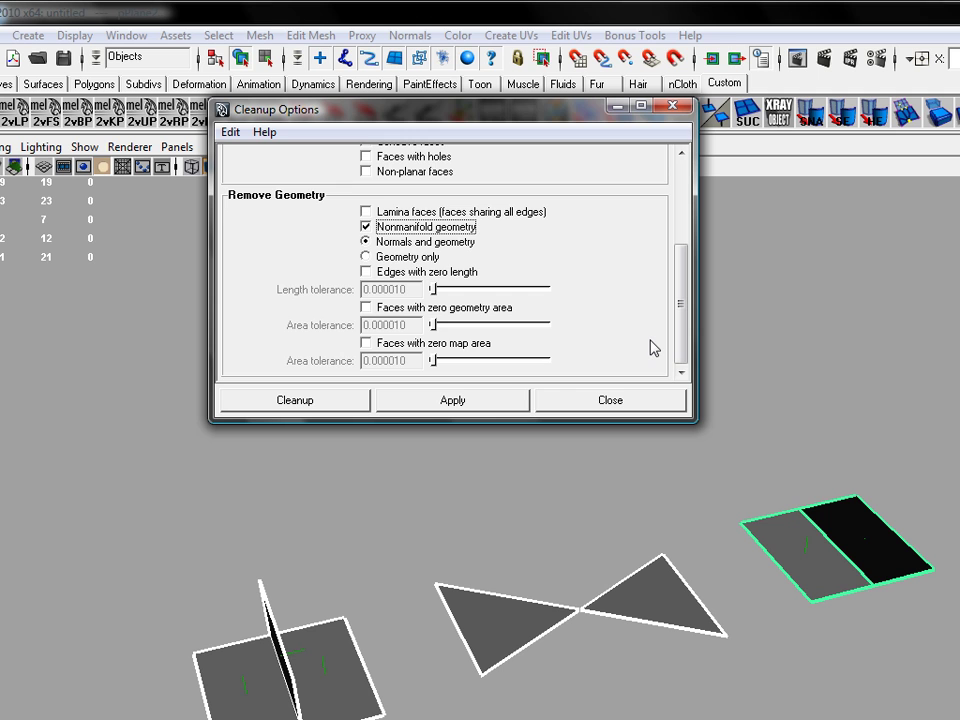
{"action": "left_click_drag", "start_coordinate": [686, 332], "coordinate": [689, 364]}
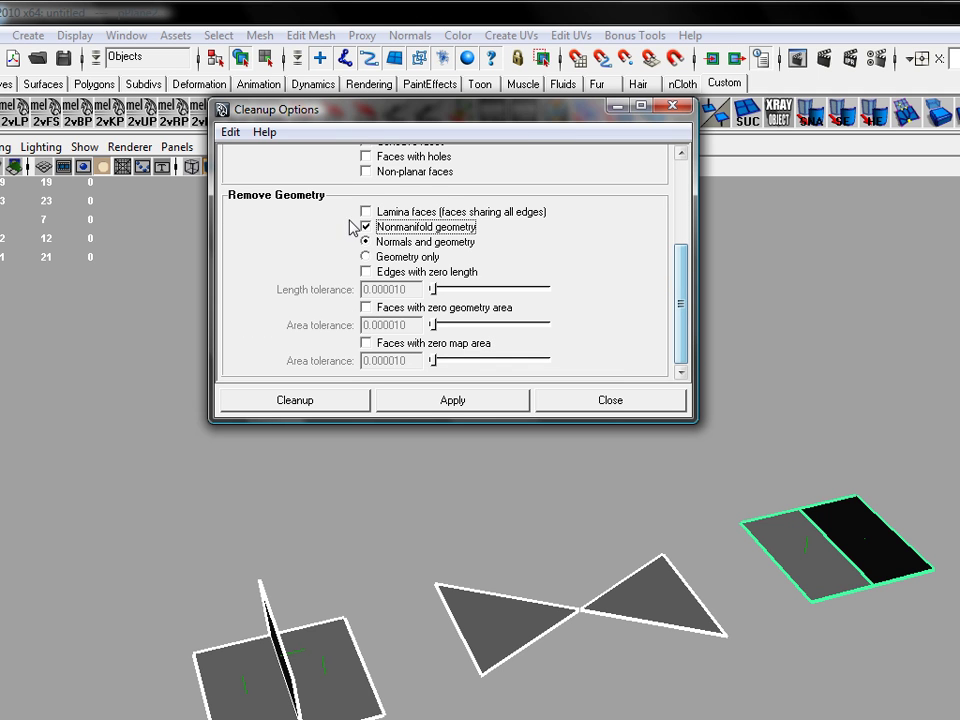
- Include lamina faces, zero-length edges and faces with zero geometry area in the Cleanup, apply it, and return to object mode
{"action": "left_click", "coordinate": [366, 212]}
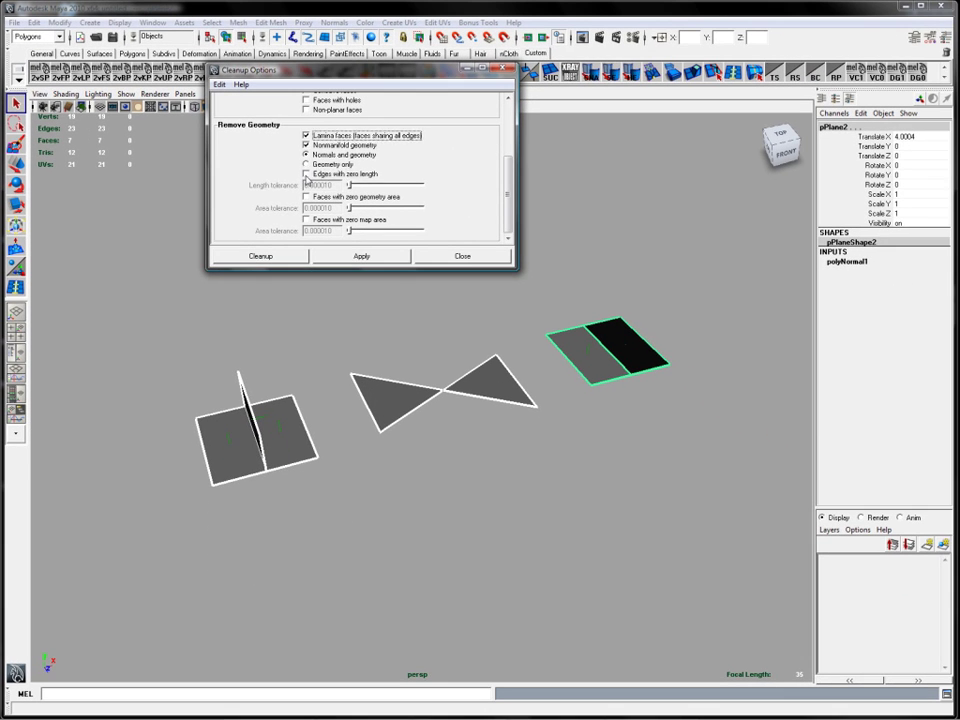
{"action": "left_click", "coordinate": [367, 271]}
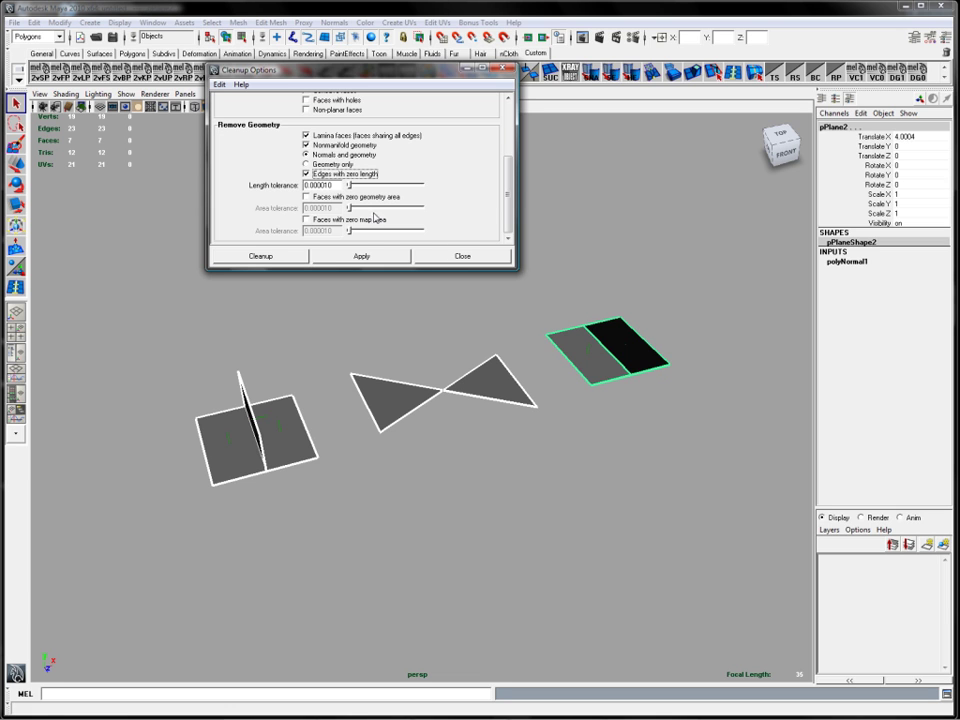
{"action": "left_click", "coordinate": [307, 197]}
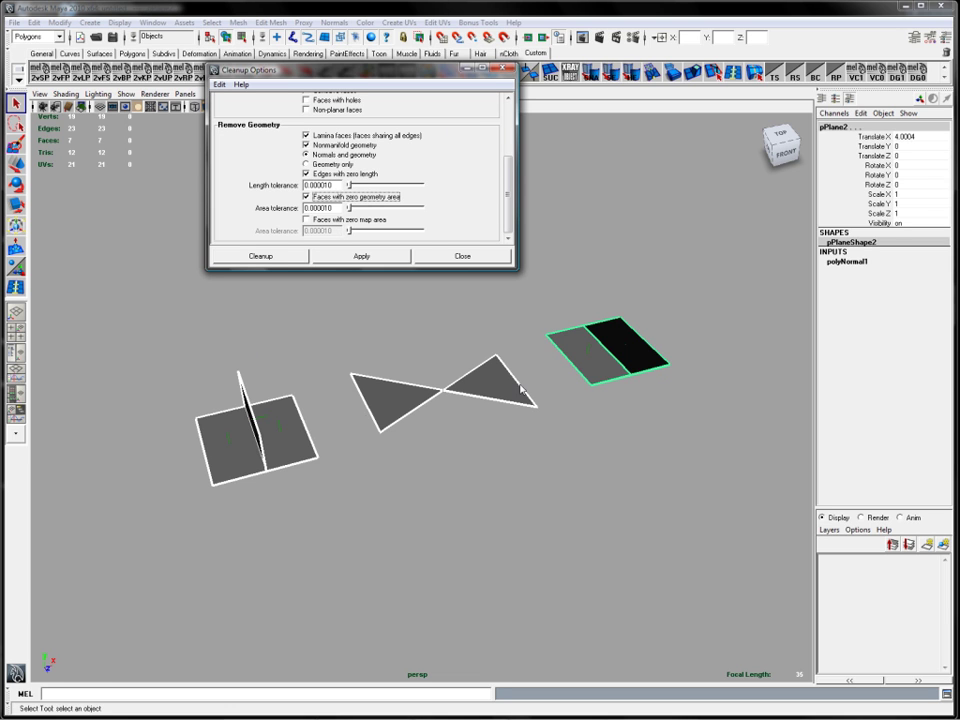
{"action": "left_click", "coordinate": [383, 256]}
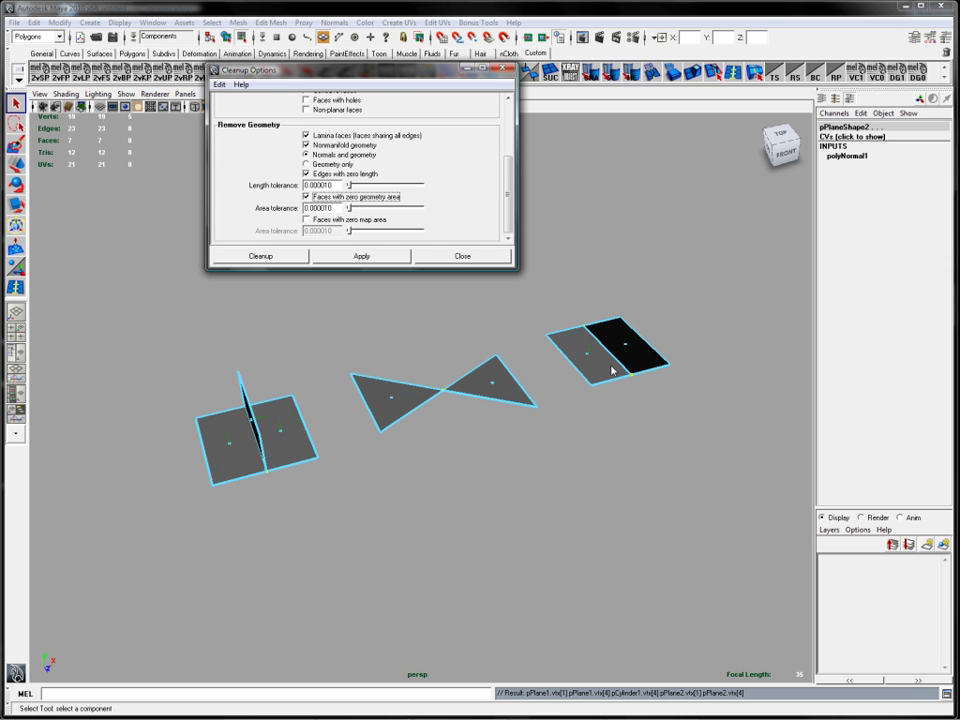
{"action": "right_click_drag", "start_coordinate": [612, 370], "coordinate": [647, 355]}
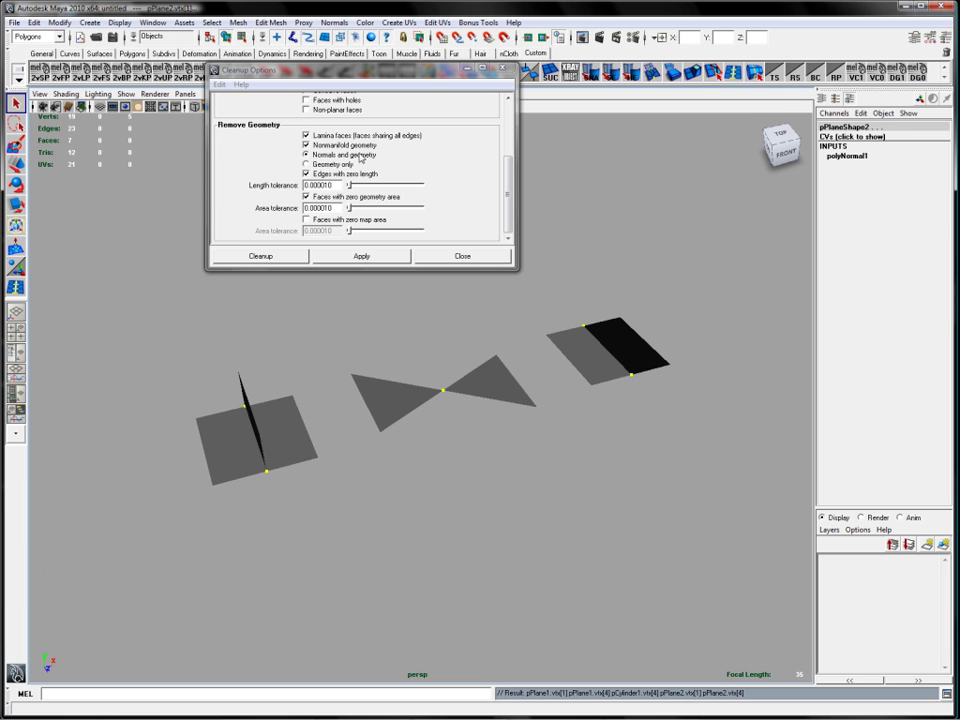
- Create a polygon cube at the position of the T-shaped plane
{"action": "key", "text": "space"}
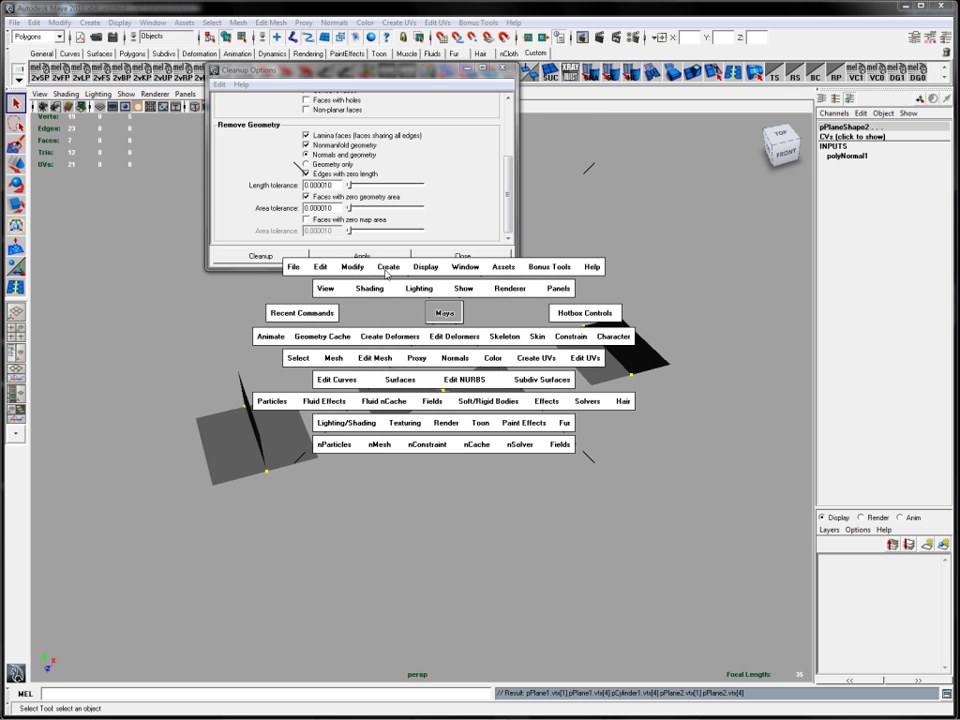
{"action": "left_click", "coordinate": [386, 271]}
{"action": "mouse_move", "coordinate": [518, 292]}
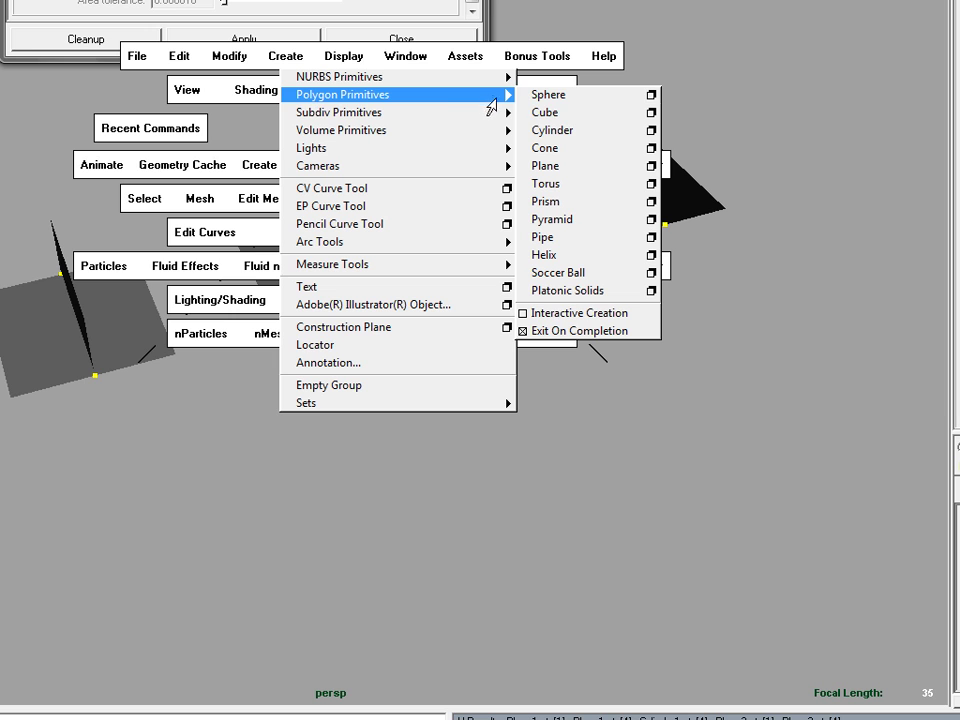
{"action": "left_click", "coordinate": [549, 117]}
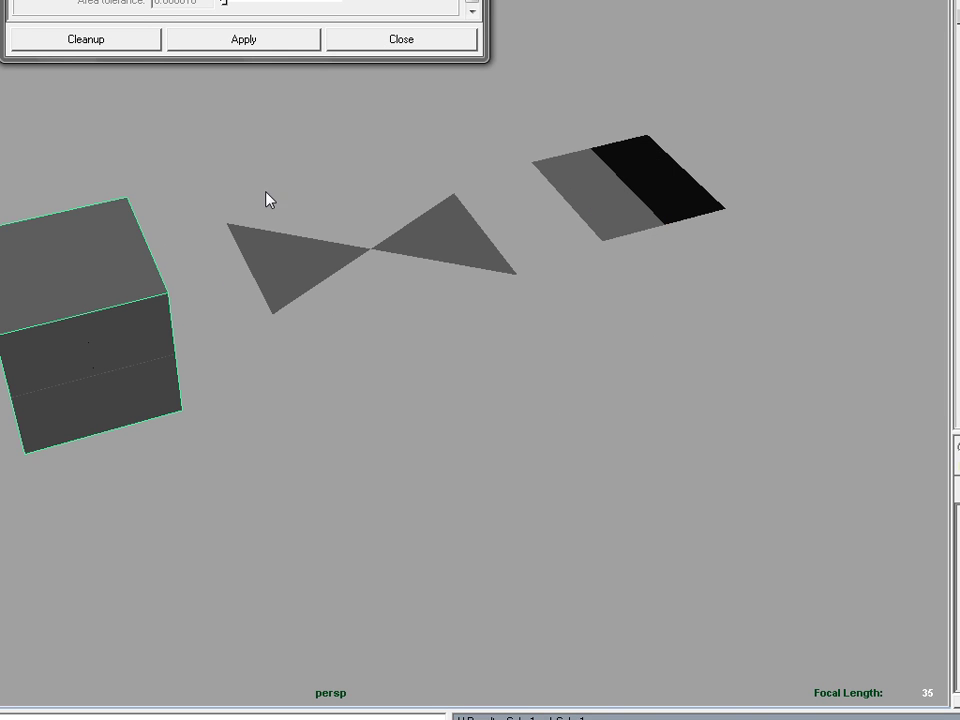
- Preview the cube's smoothing briefly, and move the unsmoothed cube about 1.75 units straight down below the T-shaped plane
{"action": "key", "text": "3"}
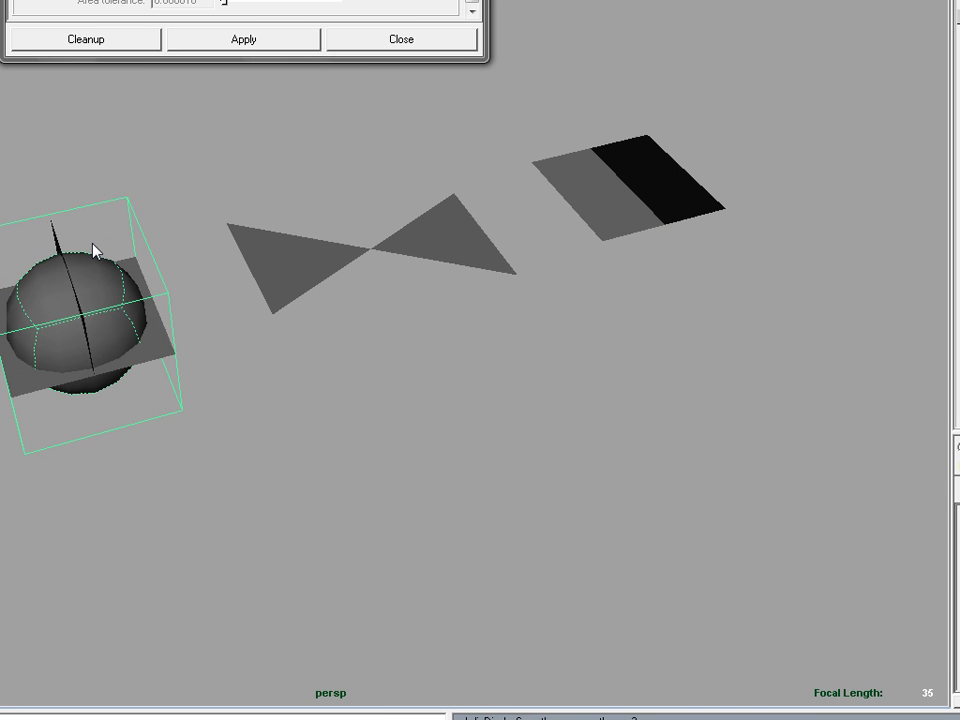
{"action": "key", "text": "1"}
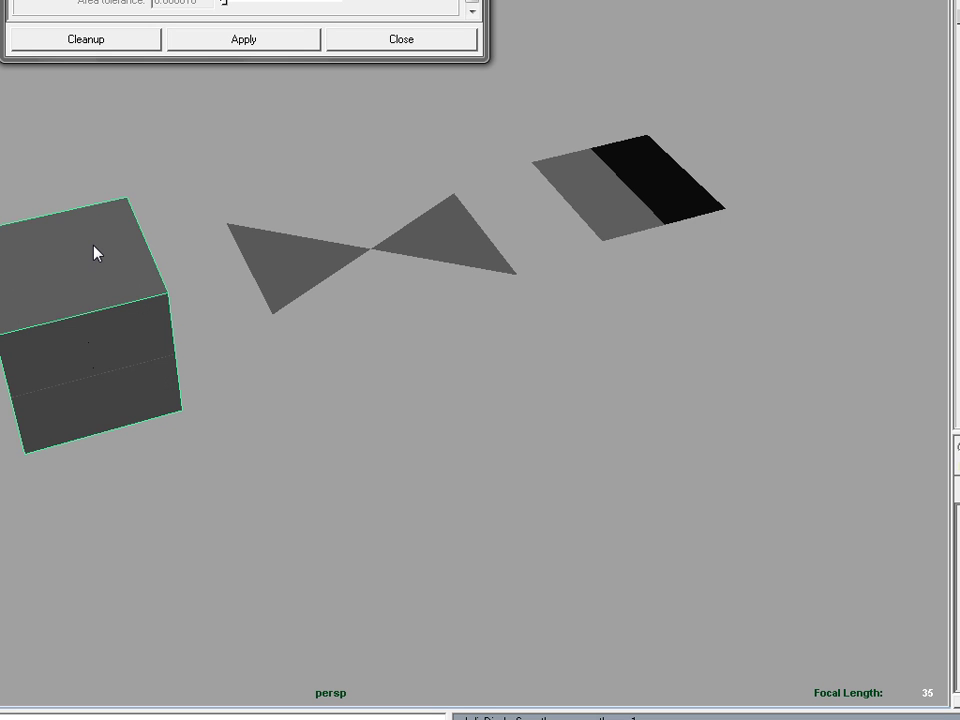
{"action": "key", "text": "w"}
{"action": "left_click_drag", "start_coordinate": [64, 229], "coordinate": [101, 444]}
- Check all four meshes by applying Cleanup with Select matching polygons, clear the resulting selection and return to object mode
{"action": "left_click_drag", "start_coordinate": [5, 150], "coordinate": [765, 516]}
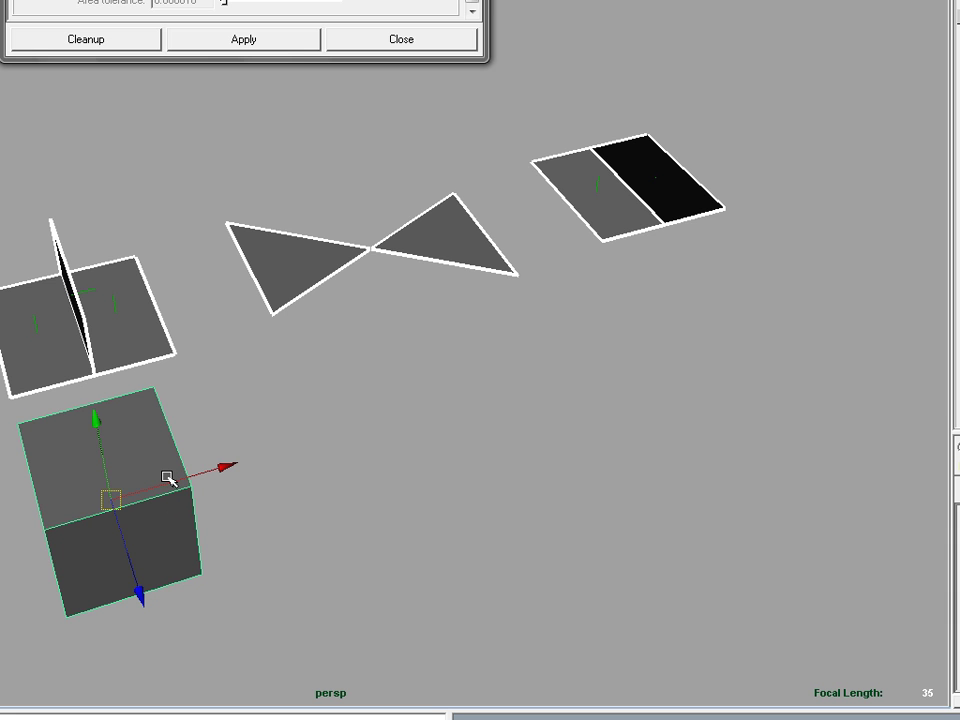
{"action": "left_click", "coordinate": [281, 45]}
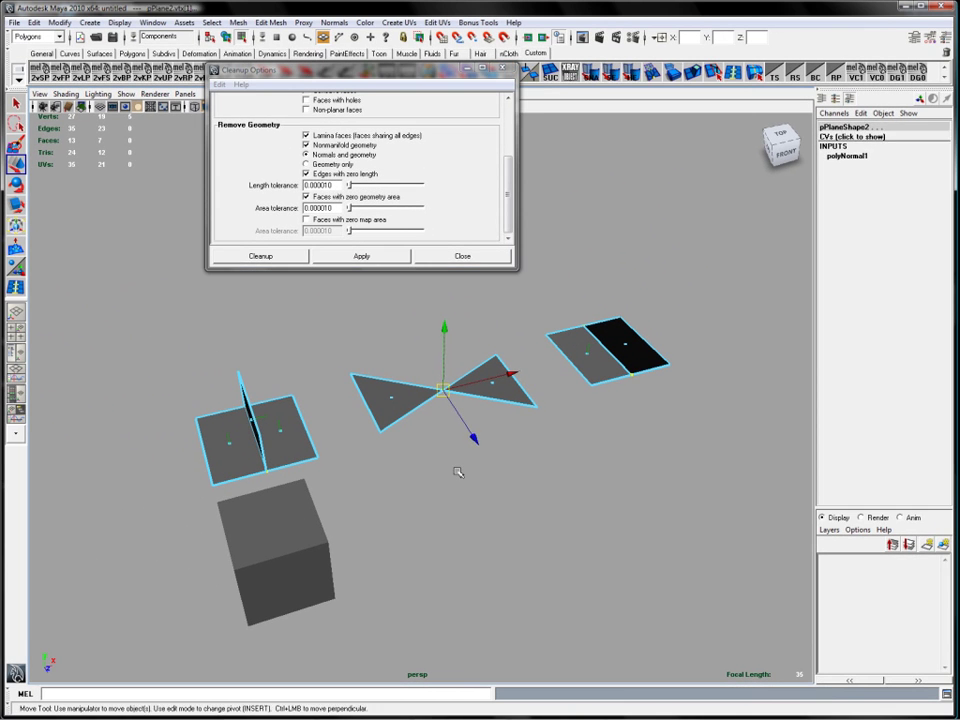
{"action": "key", "text": "q"}
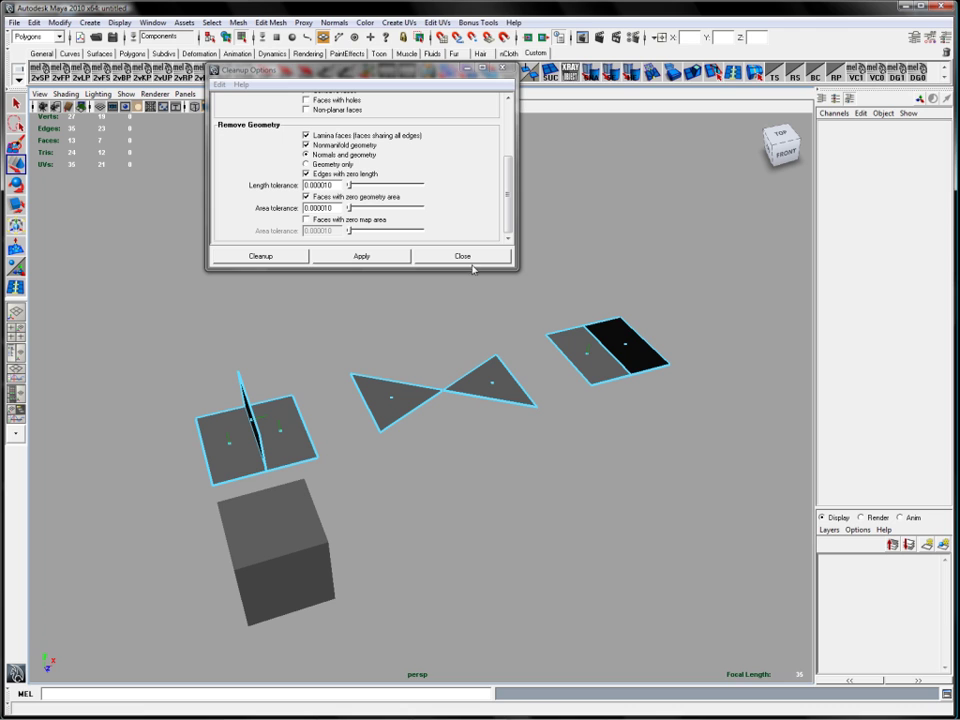
{"action": "left_click_drag", "start_coordinate": [165, 312], "coordinate": [671, 485]}
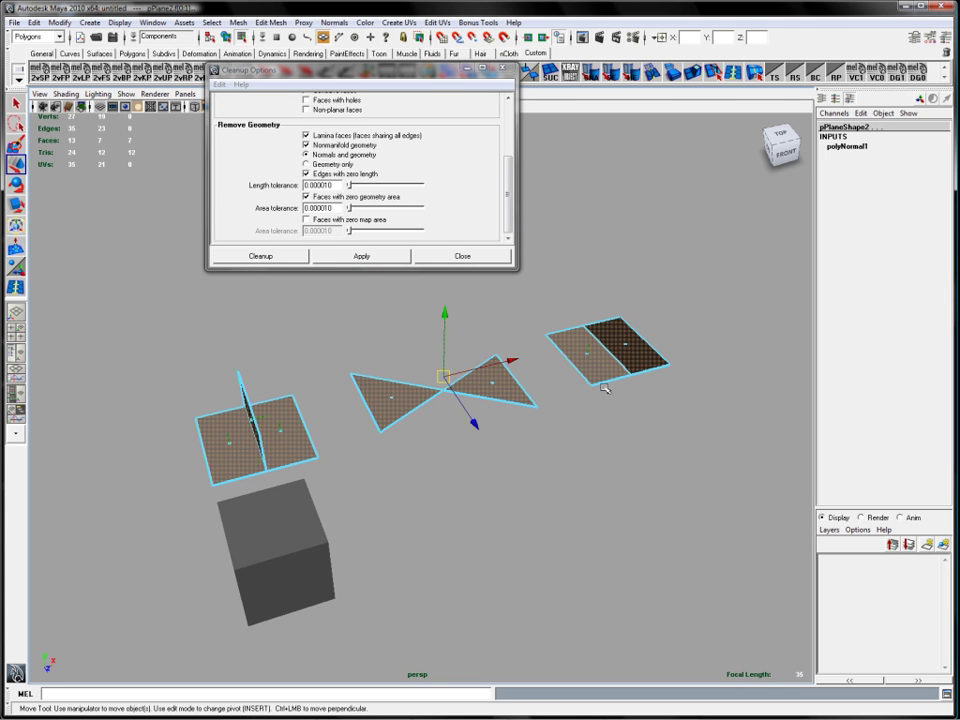
{"action": "right_click_drag", "start_coordinate": [608, 376], "coordinate": [664, 356]}
- Select all four meshes, set the Cleanup operation to Cleanup matching polygons, and apply it
{"action": "left_click_drag", "start_coordinate": [171, 343], "coordinate": [664, 574]}
{"action": "left_click_drag", "start_coordinate": [510, 203], "coordinate": [399, 122]}
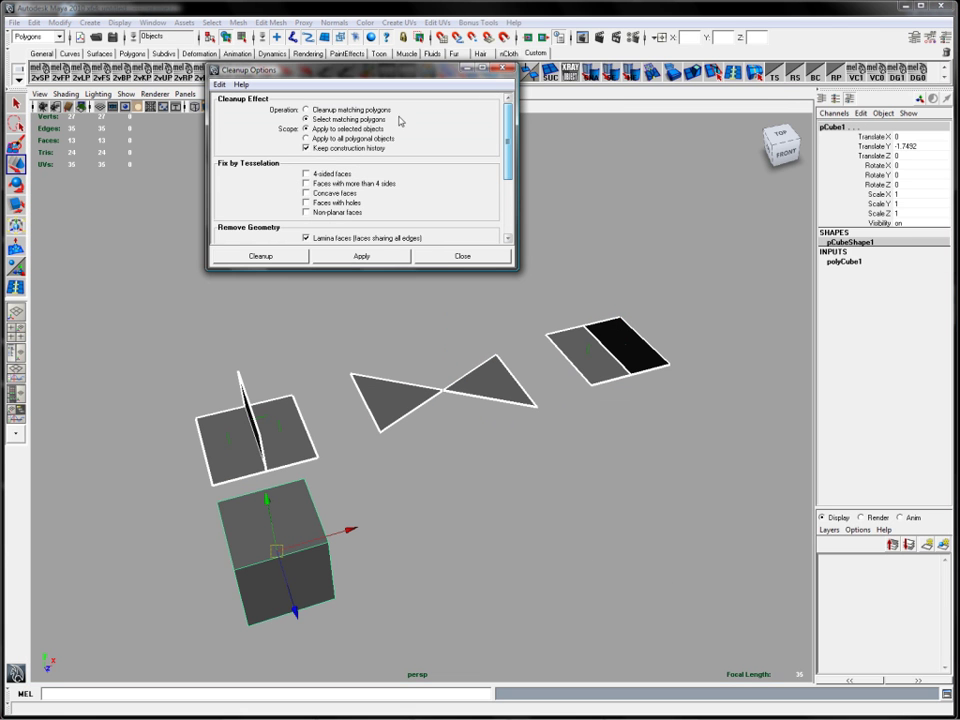
{"action": "left_click", "coordinate": [352, 110]}
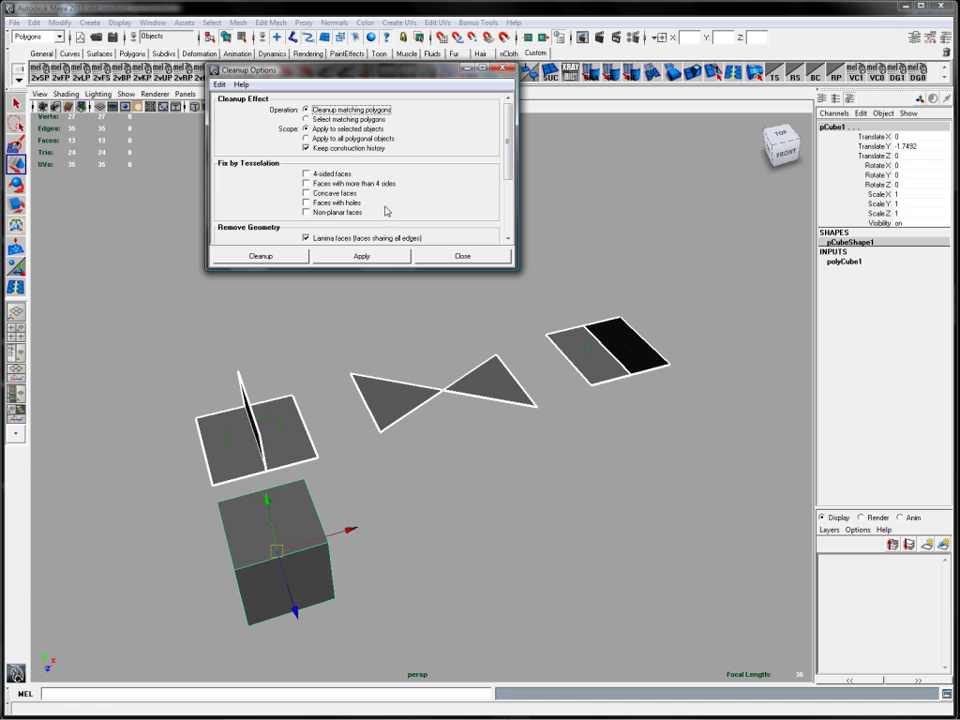
{"action": "left_click", "coordinate": [388, 253]}
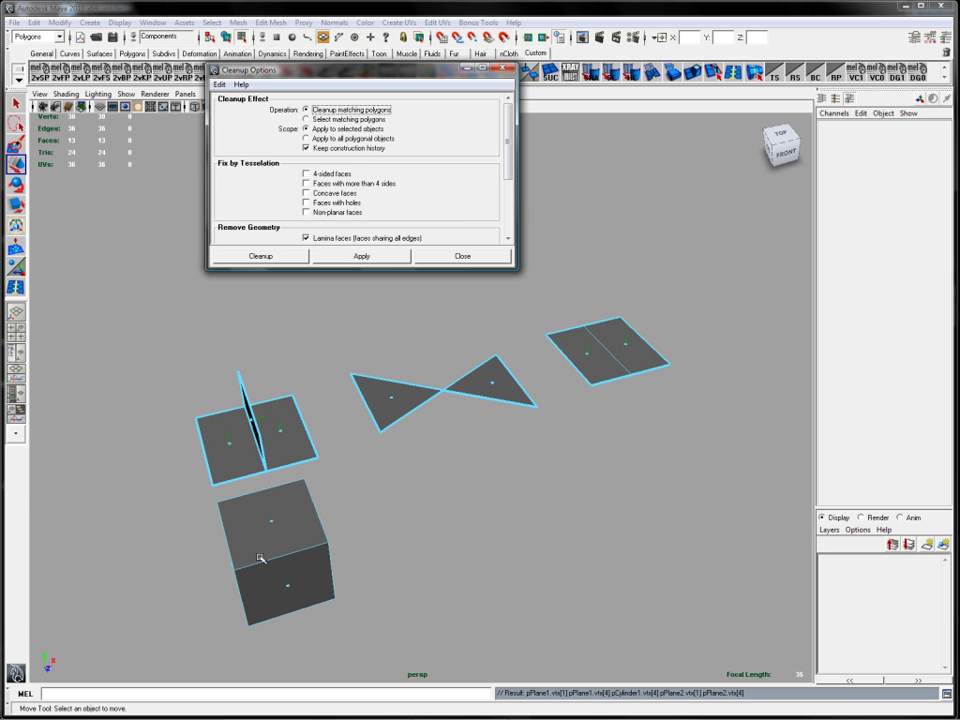
- Return to object mode, select the T-shaped plane and examine the cleaned-up meshes from the front
{"action": "mouse_move", "coordinate": [606, 349]}
{"action": "right_mouse_down"}
{"action": "mouse_move", "coordinate": [636, 346]}
{"action": "mouse_move", "coordinate": [623, 346]}
{"action": "right_mouse_up"}
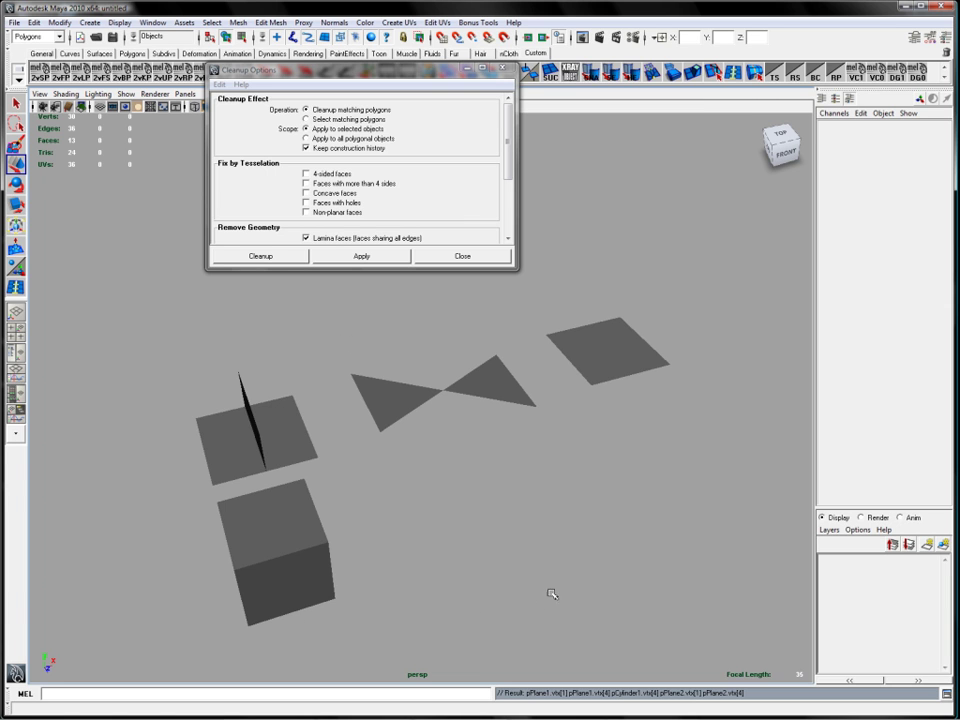
{"action": "left_click", "coordinate": [285, 446]}
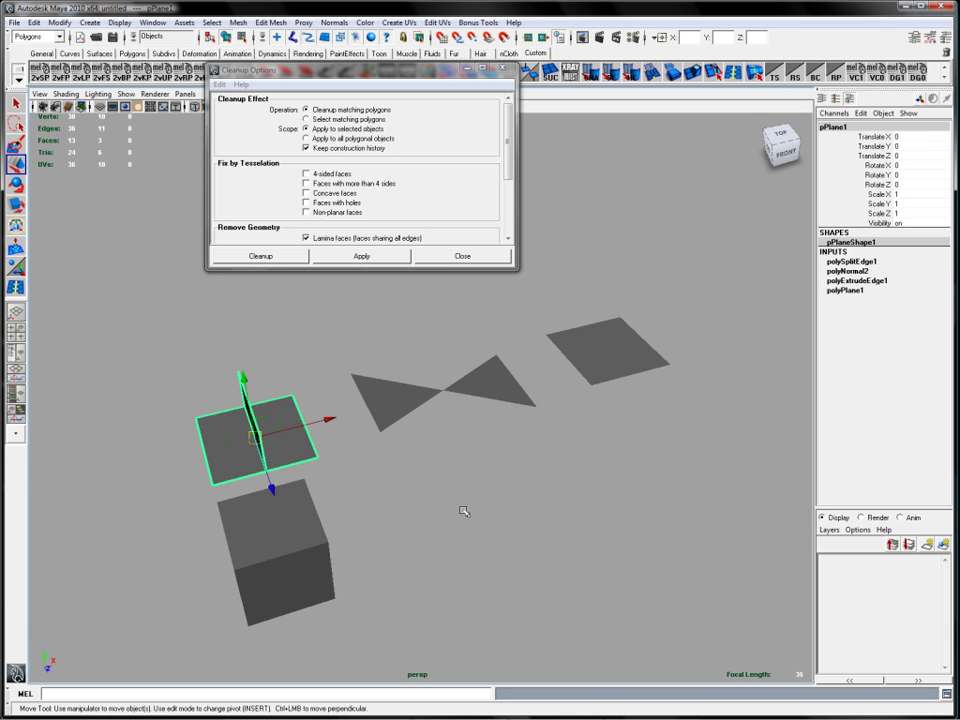
{"action": "left_click_drag", "start_coordinate": [463, 510], "coordinate": [441, 491], "text": "alt"}
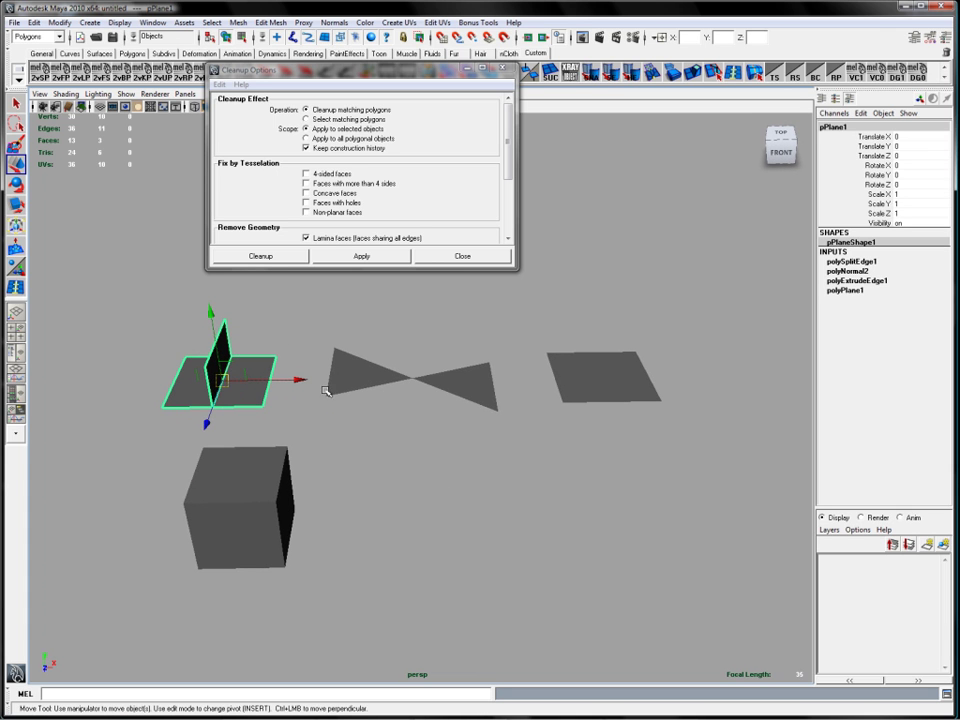
- Separate the T-shaped plane into individual meshes and clear the selection
{"action": "left_click_drag", "start_coordinate": [315, 386], "coordinate": [268, 418], "text": "alt"}
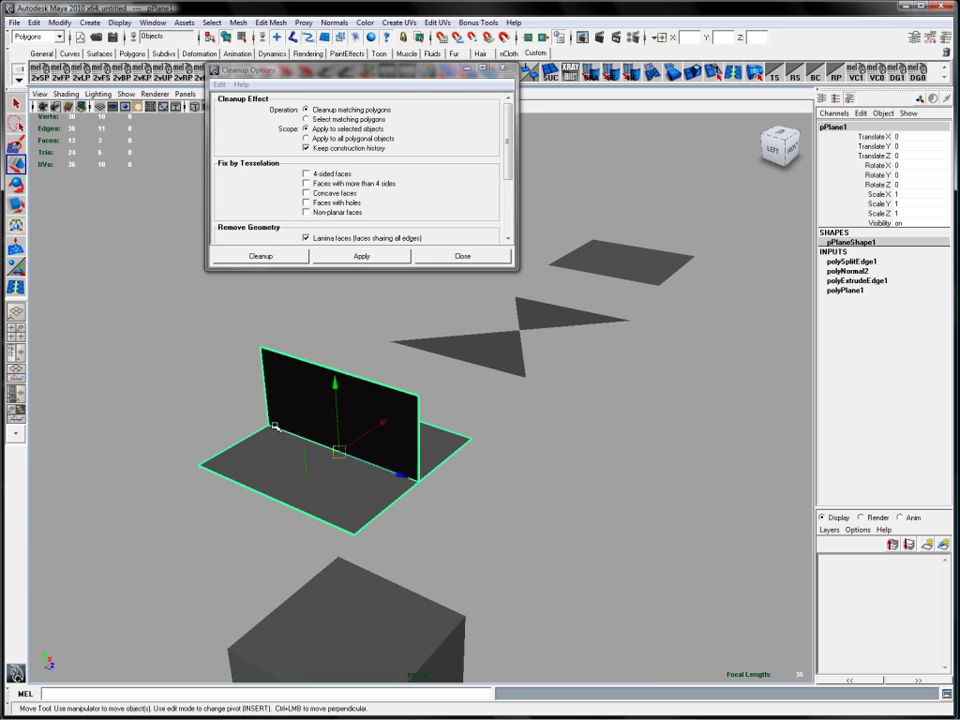
{"action": "left_click_drag", "start_coordinate": [321, 454], "coordinate": [188, 463], "text": "alt"}
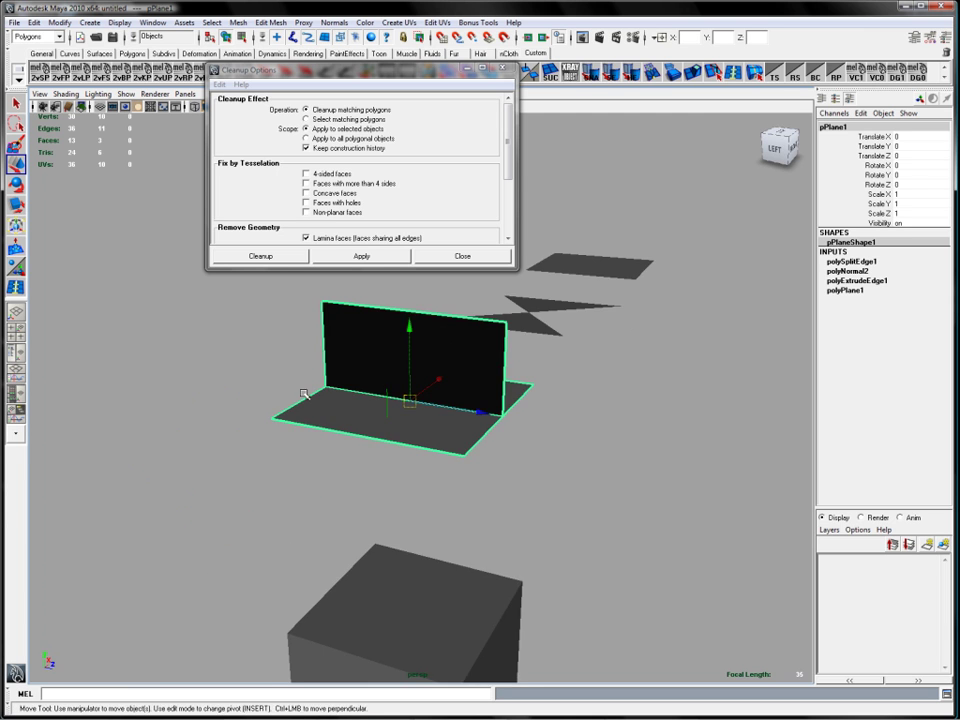
{"action": "left_click_drag", "start_coordinate": [590, 413], "coordinate": [488, 410], "text": "alt"}
{"action": "right_click_drag", "start_coordinate": [253, 412], "coordinate": [251, 561], "text": "shift"}
{"action": "left_click", "coordinate": [317, 445]}
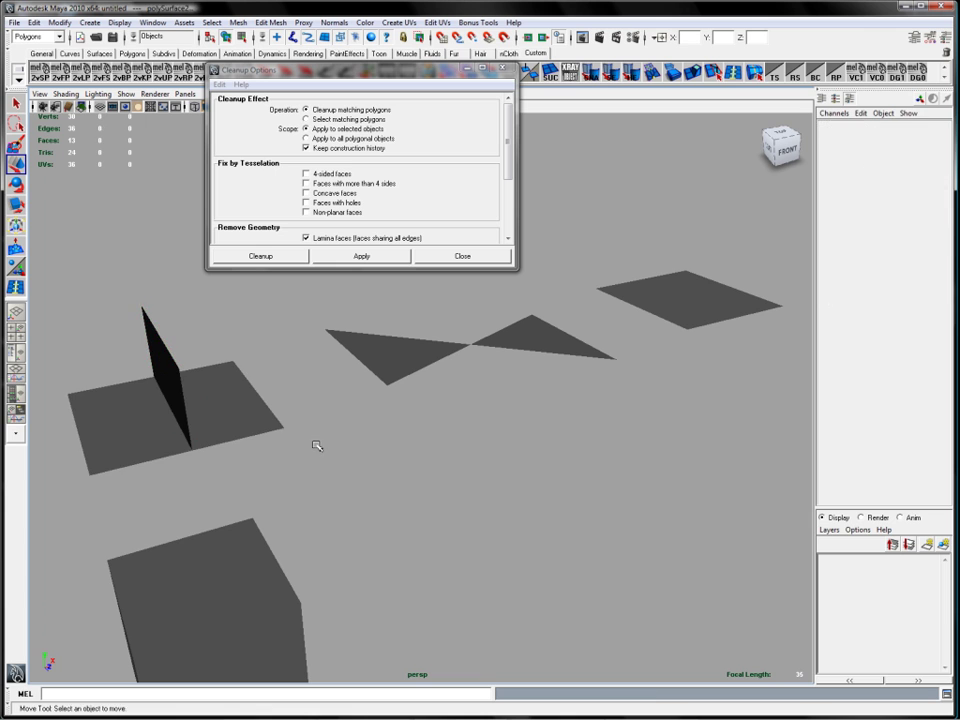
- Raise the upright piece slightly off the flat plane, and select each of the two pieces in turn
{"action": "left_click", "coordinate": [158, 382]}
{"action": "left_click_drag", "start_coordinate": [160, 344], "coordinate": [156, 316]}
{"action": "left_click_drag", "start_coordinate": [288, 382], "coordinate": [340, 427], "text": "alt"}
{"action": "left_click", "coordinate": [268, 412]}
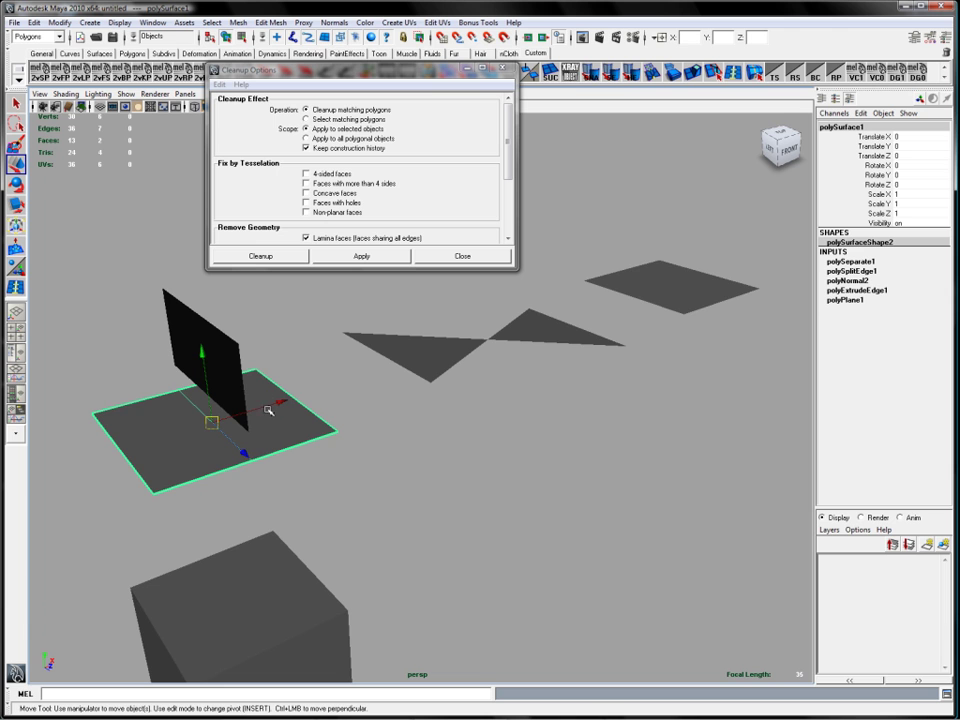
{"action": "left_click", "coordinate": [220, 390]}
- Select the bow-tie mesh, inspect the vertices where its two triangles meet in vertex mode, and return to object mode
{"action": "left_click_drag", "start_coordinate": [320, 455], "coordinate": [435, 424], "text": "alt"}
{"action": "left_click", "coordinate": [435, 424]}
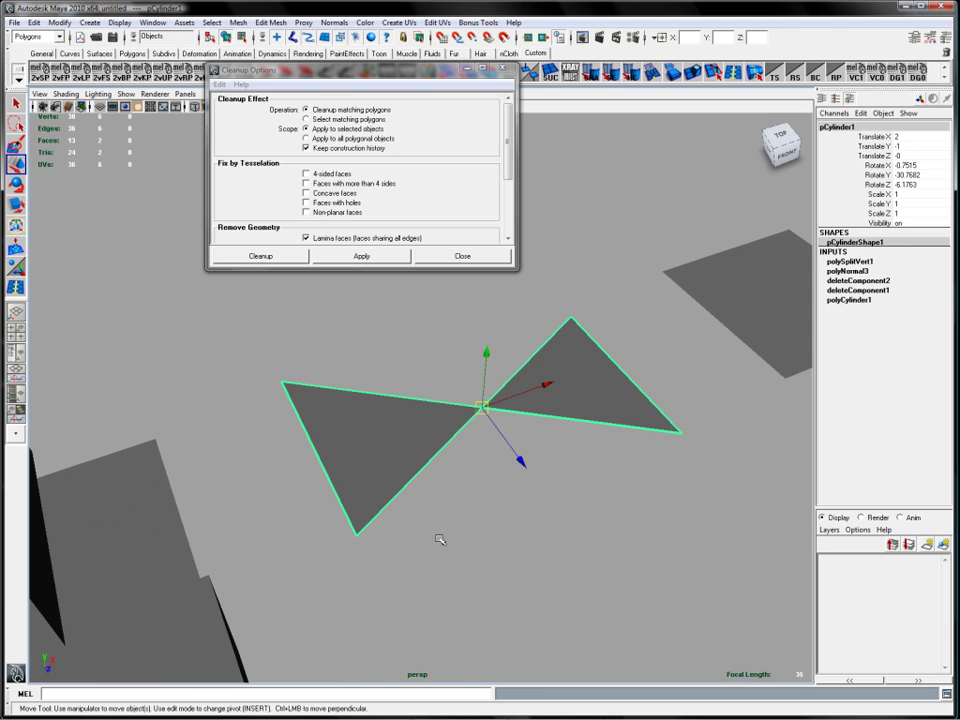
{"action": "left_click_drag", "start_coordinate": [546, 525], "coordinate": [525, 422], "text": "alt"}
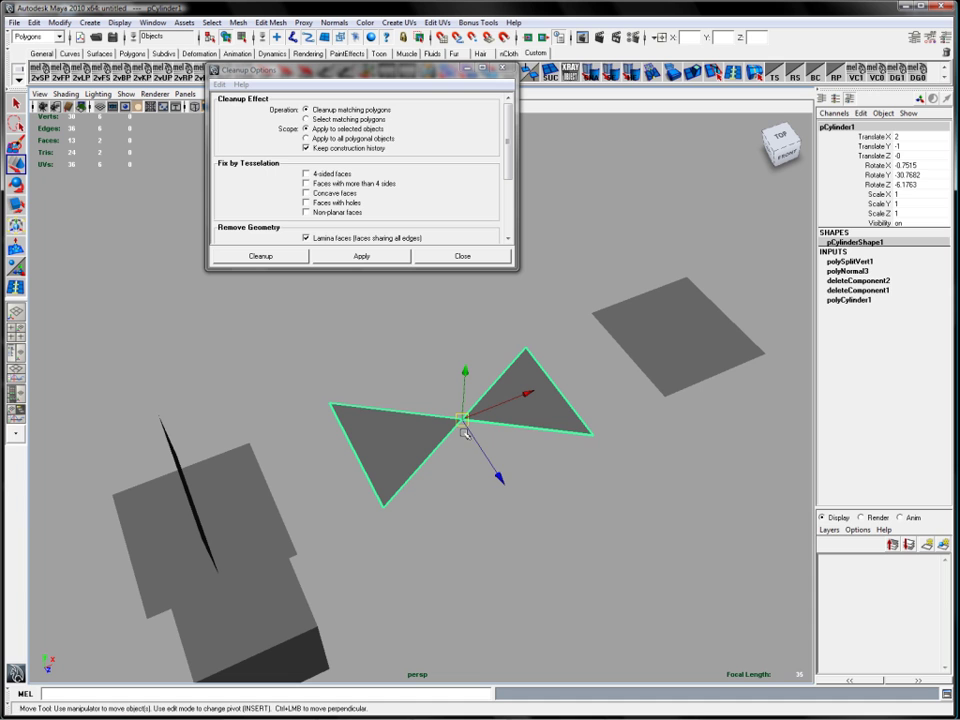
{"action": "right_click", "coordinate": [533, 420]}
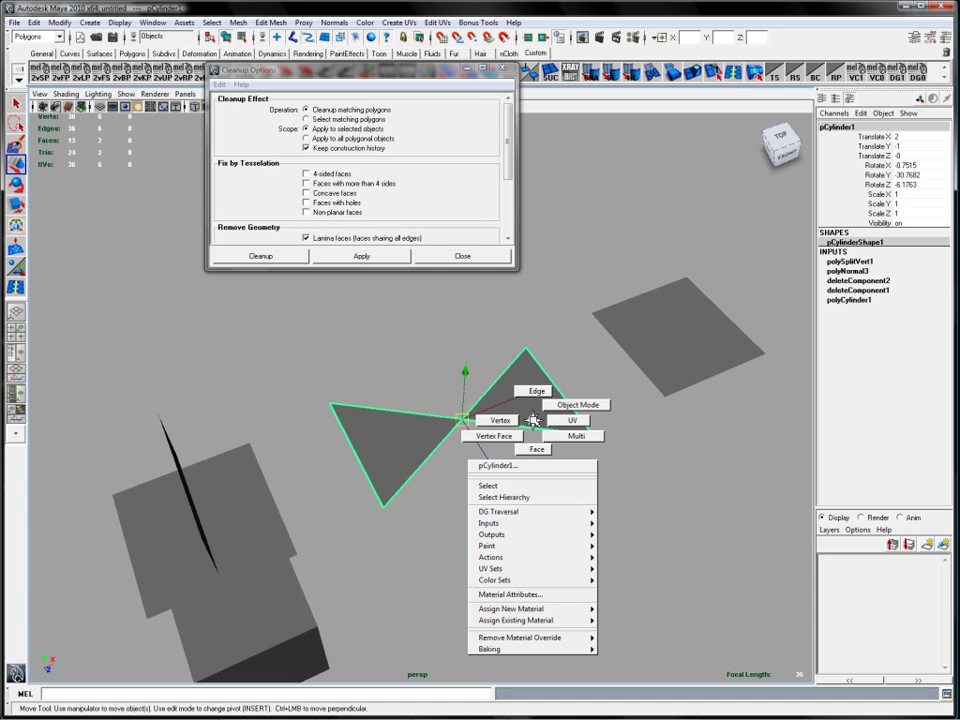
{"action": "left_click", "coordinate": [500, 420]}
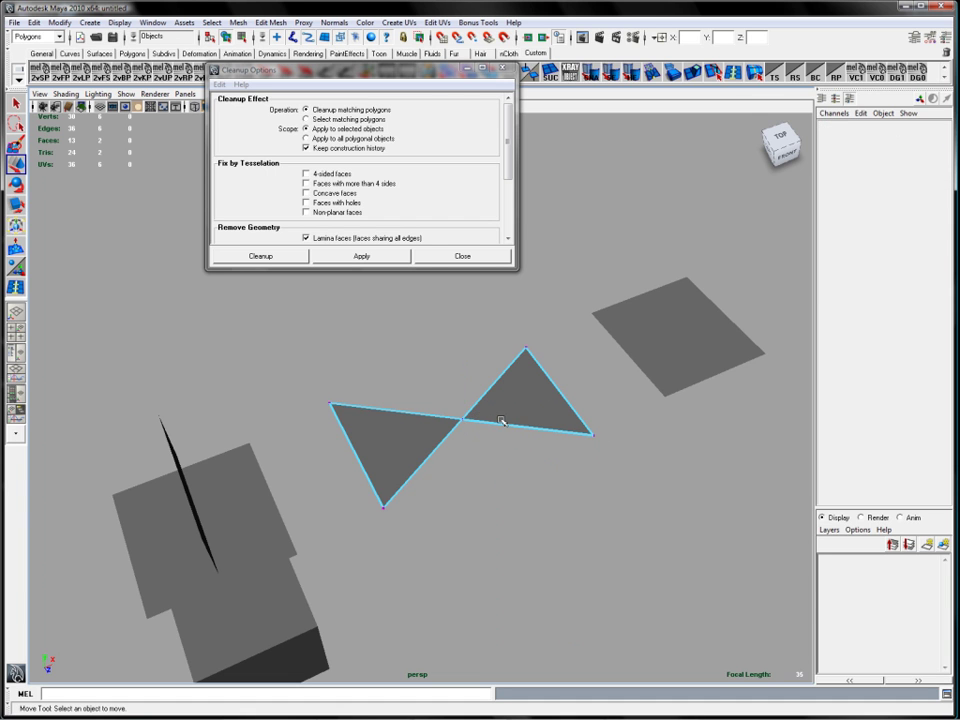
{"action": "left_click_drag", "start_coordinate": [446, 403], "coordinate": [485, 450]}
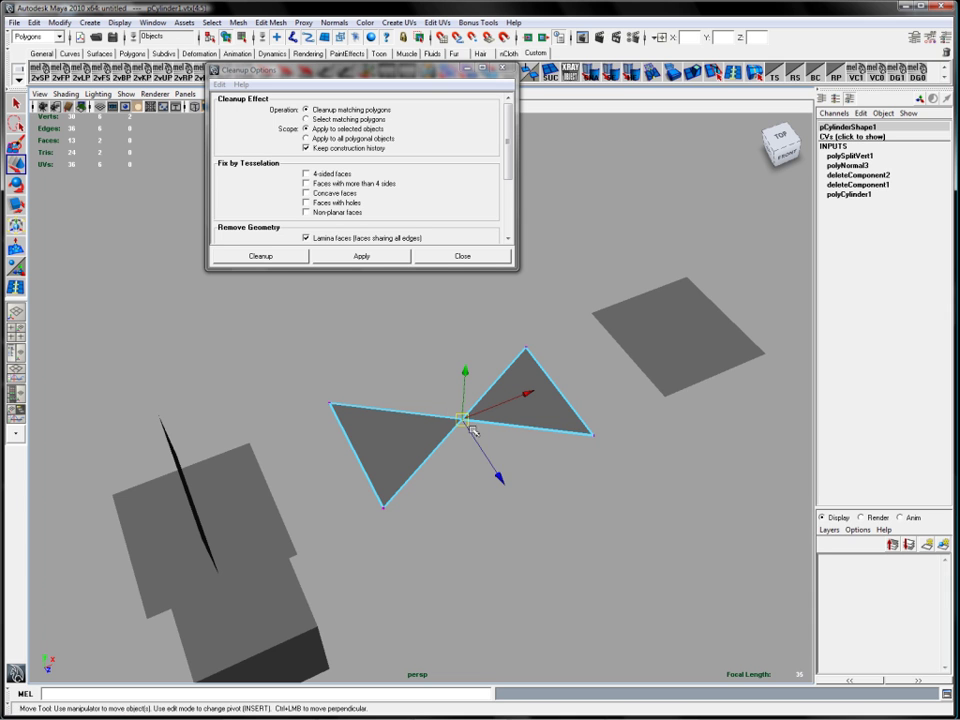
{"action": "left_click_drag", "start_coordinate": [520, 363], "coordinate": [482, 370], "text": "alt"}
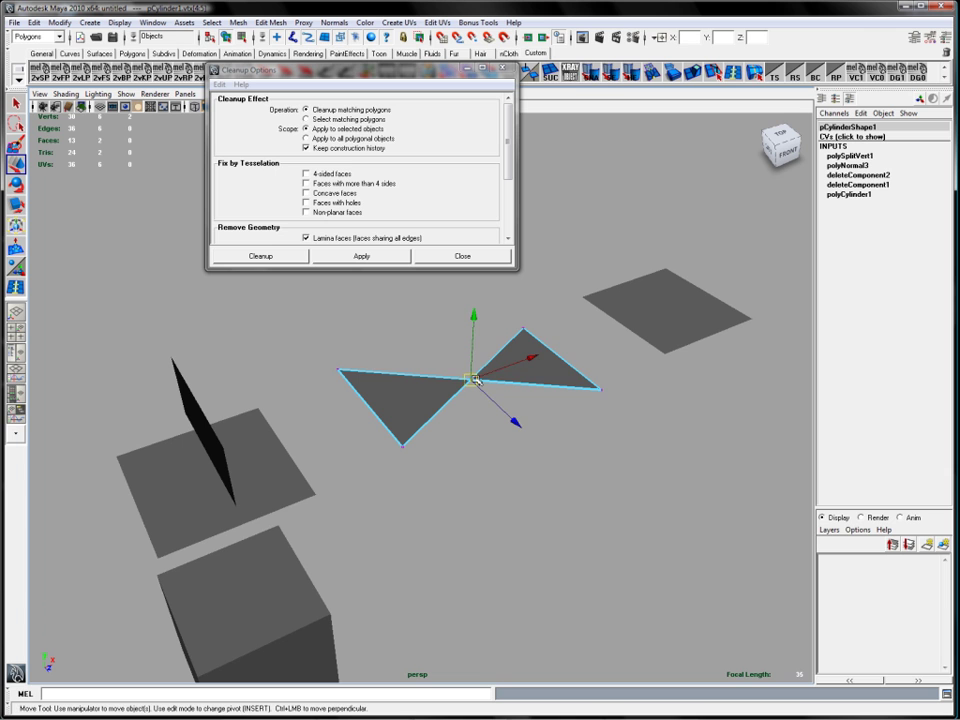
{"action": "right_click_drag", "start_coordinate": [517, 372], "coordinate": [562, 352]}
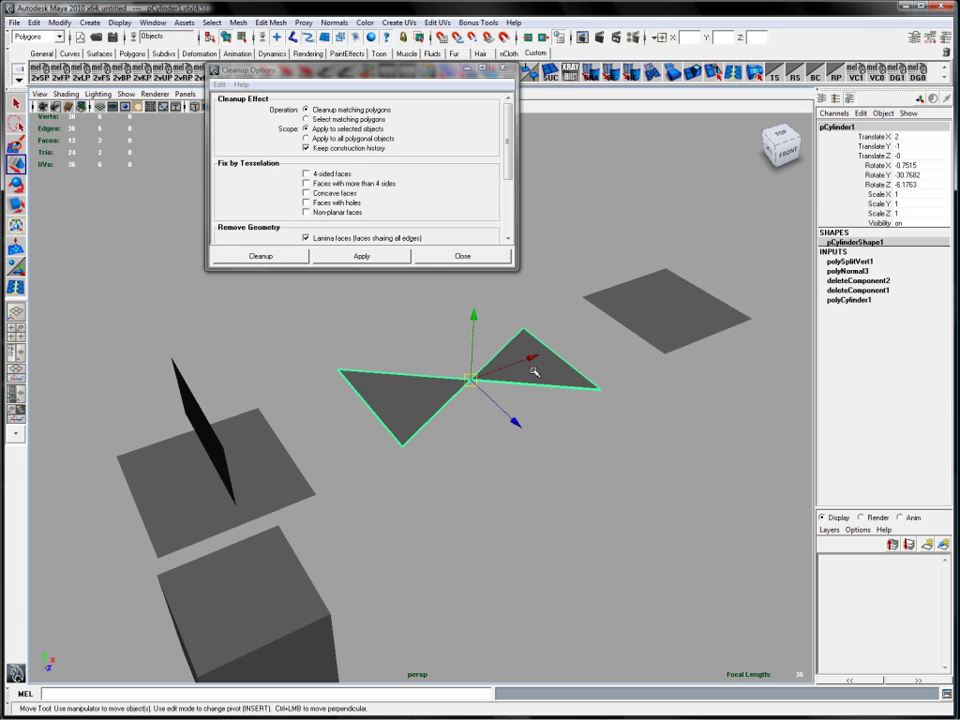
- Separate the bow-tie mesh and move the triangle nearest the square plane straight down, away from the other triangle
{"action": "key", "text": "space"}
{"action": "right_click_drag", "start_coordinate": [546, 396], "coordinate": [533, 550], "text": "shift"}
{"action": "left_click", "coordinate": [540, 370]}
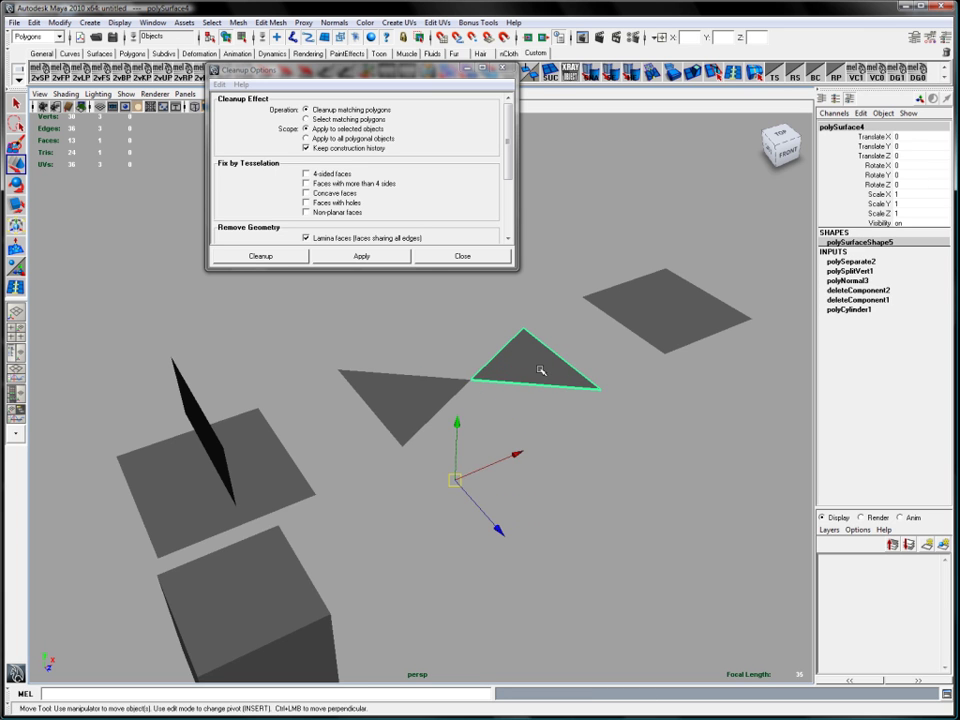
{"action": "left_click_drag", "start_coordinate": [461, 428], "coordinate": [461, 482]}
- Select the square plane and examine its upper and lower sides
{"action": "left_click_drag", "start_coordinate": [645, 400], "coordinate": [424, 377], "text": "alt"}
{"action": "middle_click_drag", "start_coordinate": [424, 377], "coordinate": [326, 390], "text": "alt"}
{"action": "left_click_drag", "start_coordinate": [346, 391], "coordinate": [403, 396], "text": "alt"}
{"action": "left_click", "coordinate": [405, 392]}
{"action": "left_click_drag", "start_coordinate": [358, 465], "coordinate": [400, 468], "text": "alt"}
{"action": "right_click_drag", "start_coordinate": [236, 430], "coordinate": [566, 454], "text": "alt"}
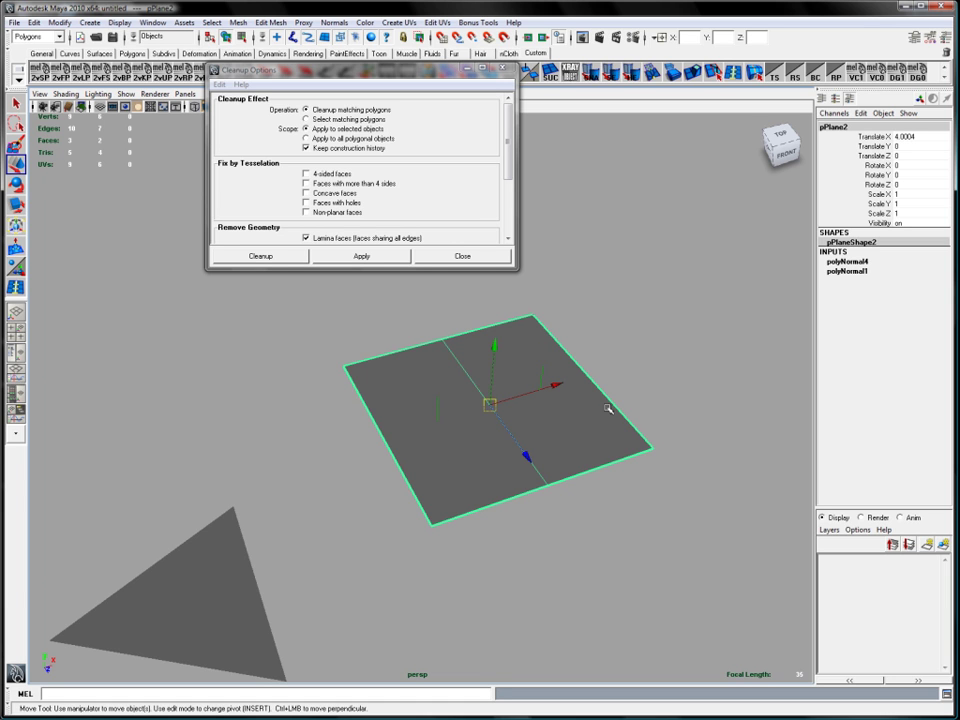
{"action": "left_click_drag", "start_coordinate": [563, 434], "coordinate": [587, 381], "text": "alt"}
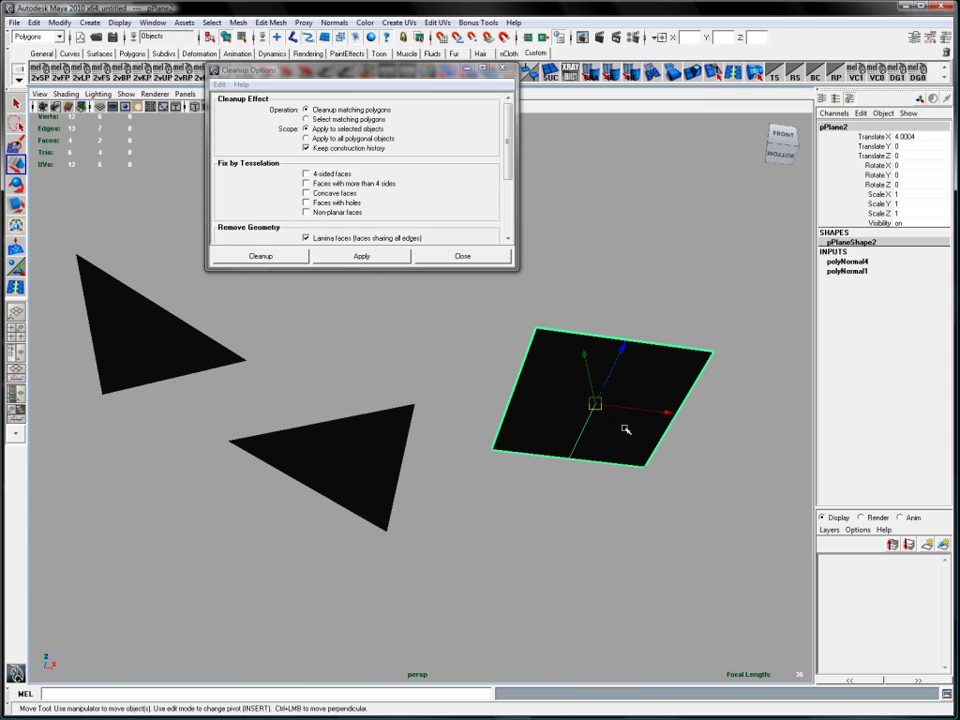
{"action": "left_click_drag", "start_coordinate": [658, 556], "coordinate": [524, 494], "text": "alt"}
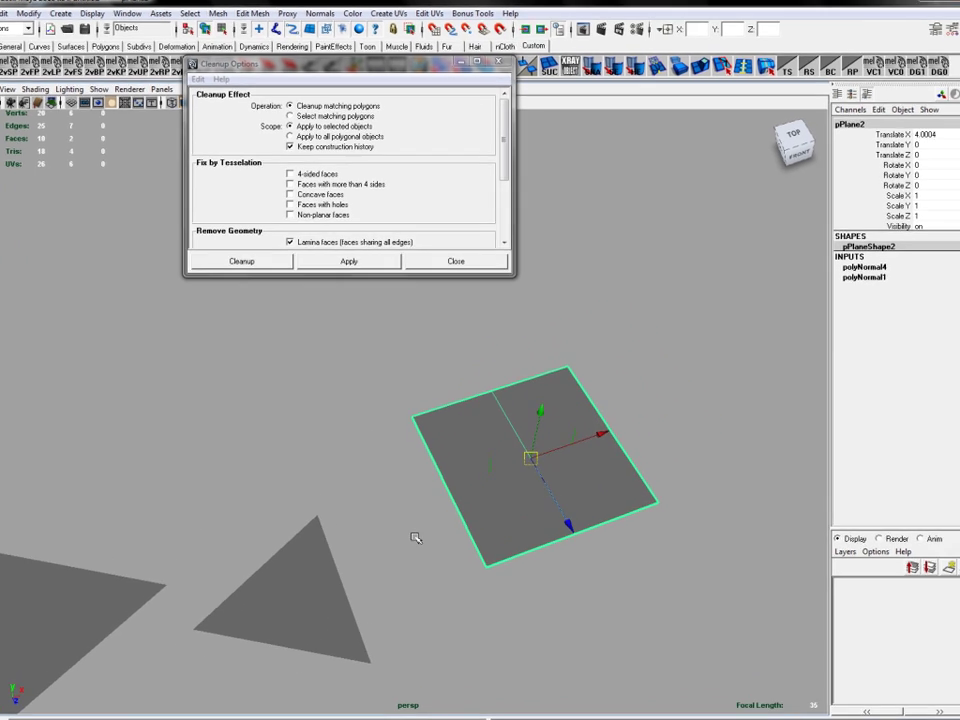
- Examine the direction of the face normals on both halves of the square plane, close up and from farther away
{"action": "scroll", "coordinate": [626, 612], "scroll_direction": "up", "scroll_amount": 2}
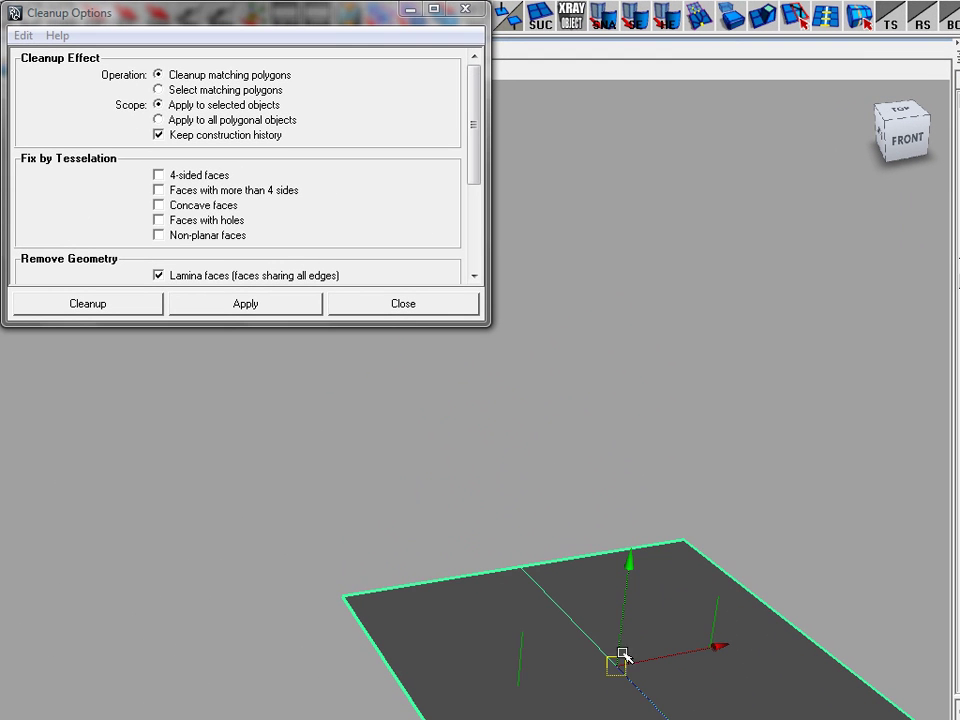
{"action": "scroll", "coordinate": [648, 665], "scroll_direction": "down", "scroll_amount": 3}
{"action": "middle_click_drag", "start_coordinate": [648, 665], "coordinate": [514, 634], "text": "alt"}
{"action": "left_click_drag", "start_coordinate": [627, 577], "coordinate": [626, 566], "text": "alt"}
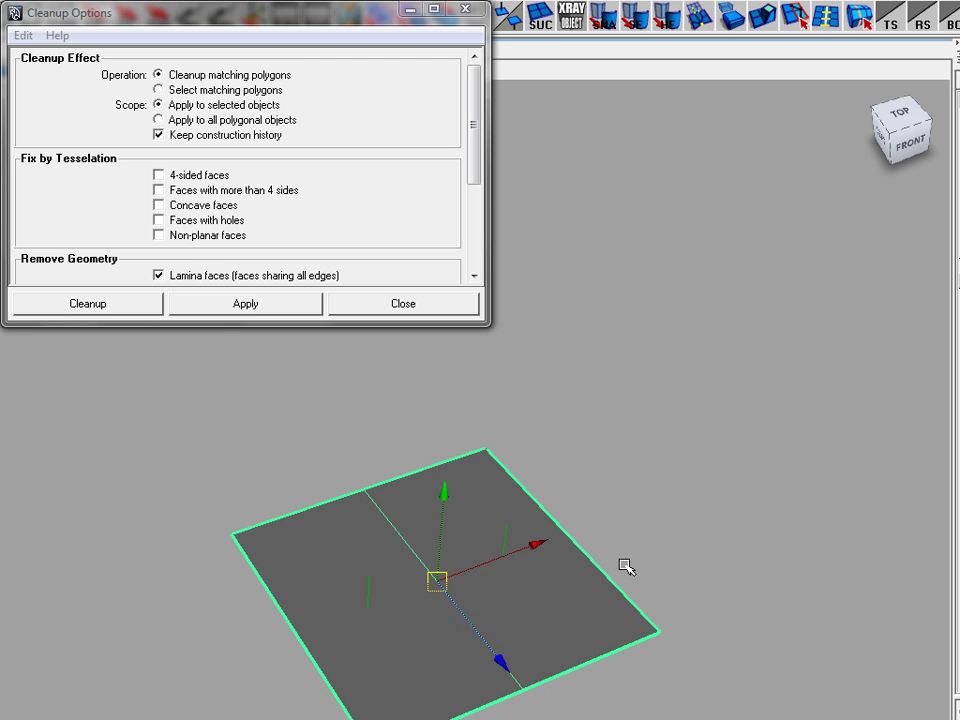
{"action": "right_click_drag", "start_coordinate": [558, 618], "coordinate": [432, 626], "text": "alt"}
{"action": "middle_click_drag", "start_coordinate": [525, 655], "coordinate": [715, 627], "text": "alt"}
{"action": "right_click_drag", "start_coordinate": [715, 627], "coordinate": [444, 619], "text": "alt"}
{"action": "left_click_drag", "start_coordinate": [444, 619], "coordinate": [434, 611], "text": "alt"}
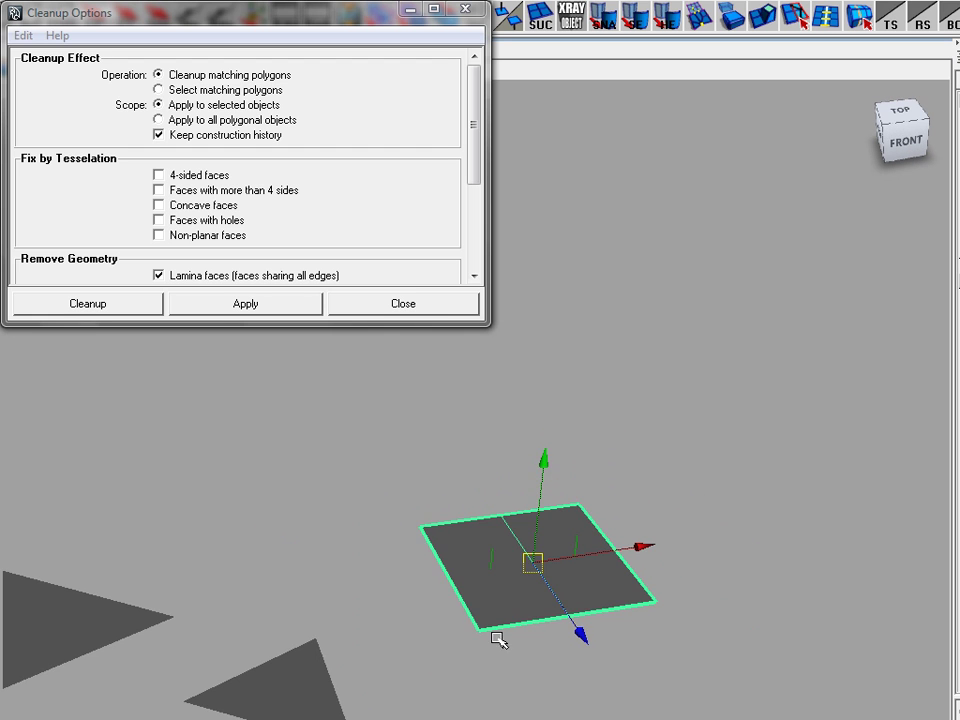
{"action": "right_click_drag", "start_coordinate": [515, 641], "coordinate": [461, 634], "text": "alt"}
{"action": "middle_click_drag", "start_coordinate": [461, 634], "coordinate": [523, 653], "text": "alt"}
{"action": "left_click_drag", "start_coordinate": [476, 125], "coordinate": [482, 86]}
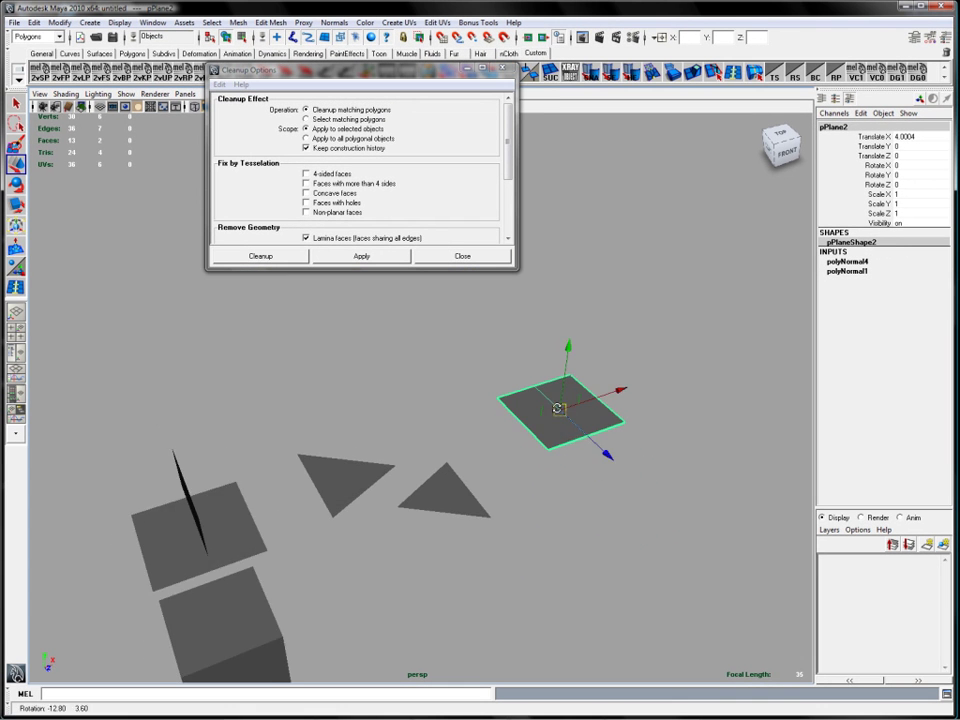
{"action": "right_click_drag", "start_coordinate": [558, 409], "coordinate": [664, 416], "text": "alt"}
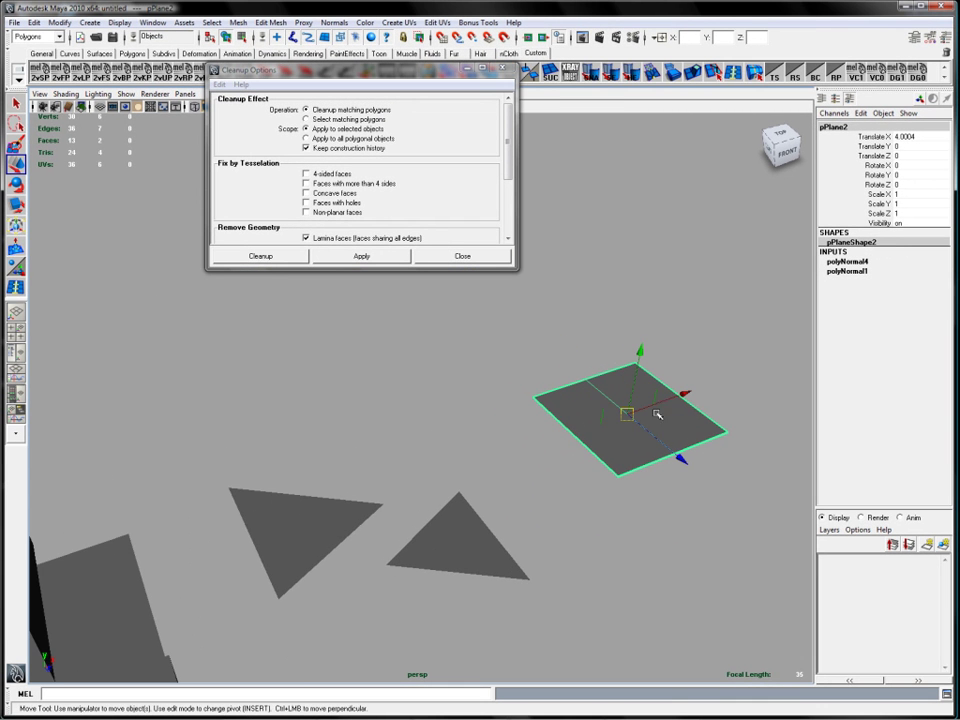
{"action": "middle_click_drag", "start_coordinate": [657, 414], "coordinate": [591, 416], "text": "alt"}
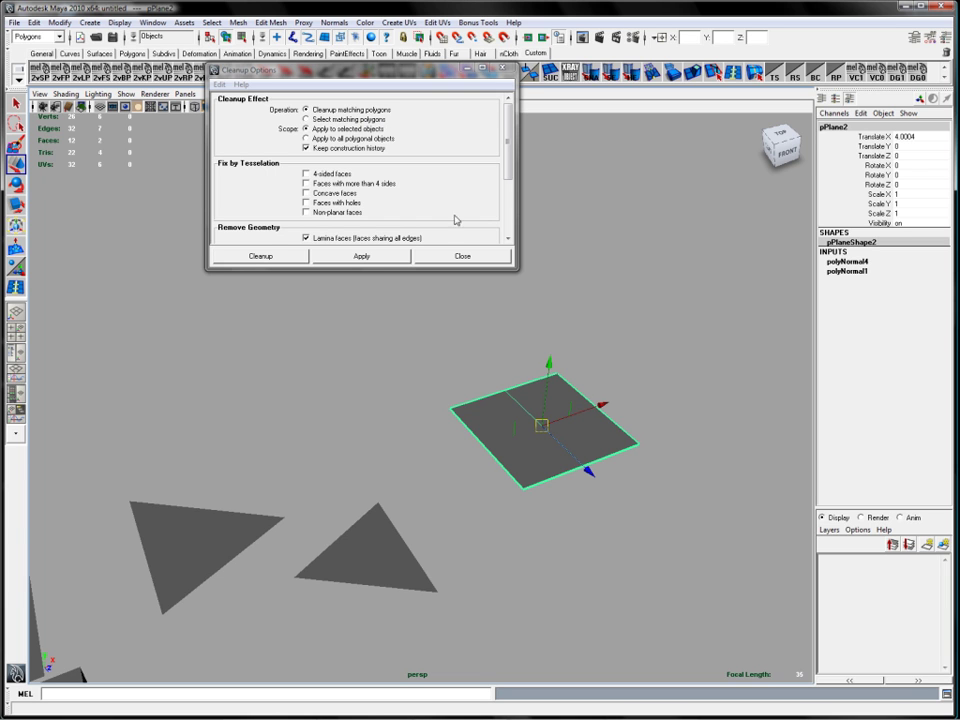
{"action": "right_click_drag", "start_coordinate": [425, 450], "coordinate": [456, 451], "text": "alt"}
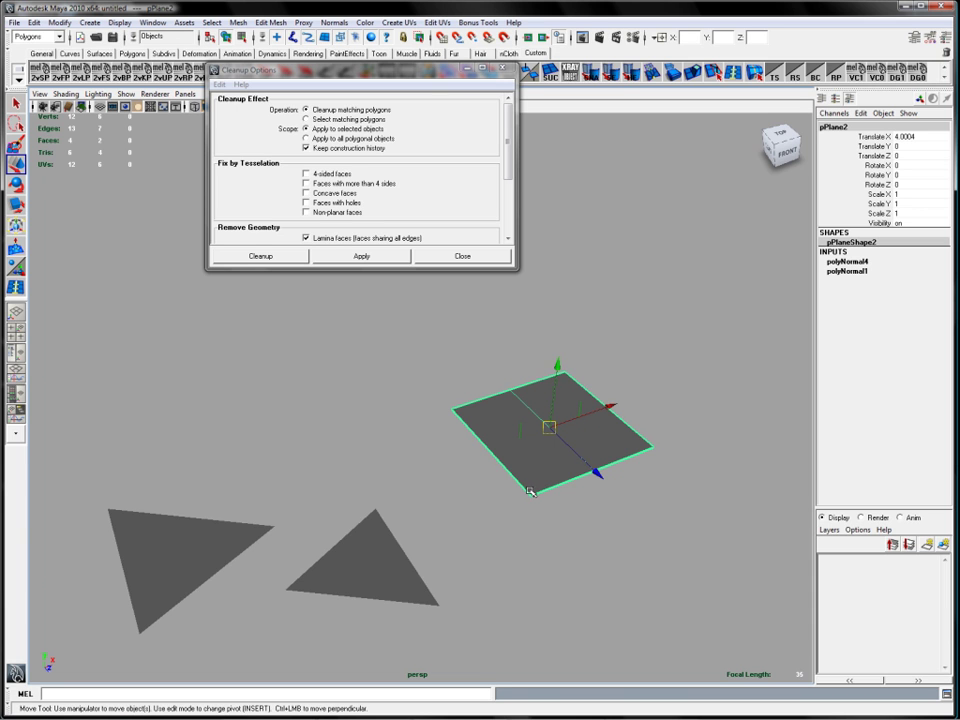
{"action": "right_click_drag", "start_coordinate": [688, 504], "coordinate": [521, 467], "text": "alt"}
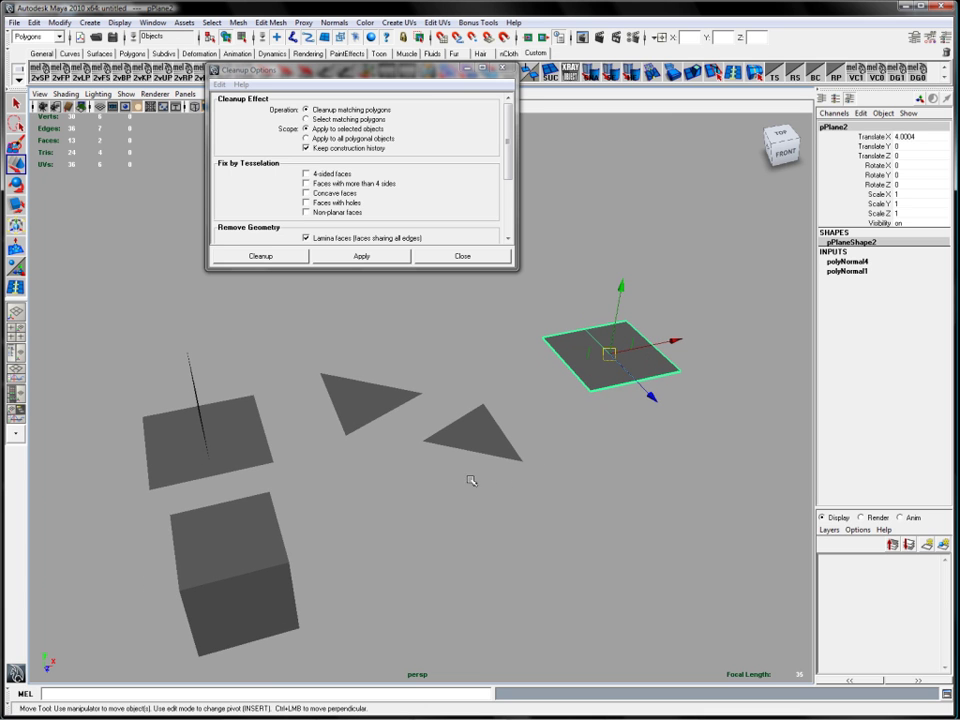
- Look over all the separated meshes together and bring the Remove Geometry options of Cleanup into view
{"action": "left_click_drag", "start_coordinate": [471, 480], "coordinate": [489, 438], "text": "alt"}
{"action": "left_click_drag", "start_coordinate": [429, 424], "coordinate": [459, 446], "text": "alt"}
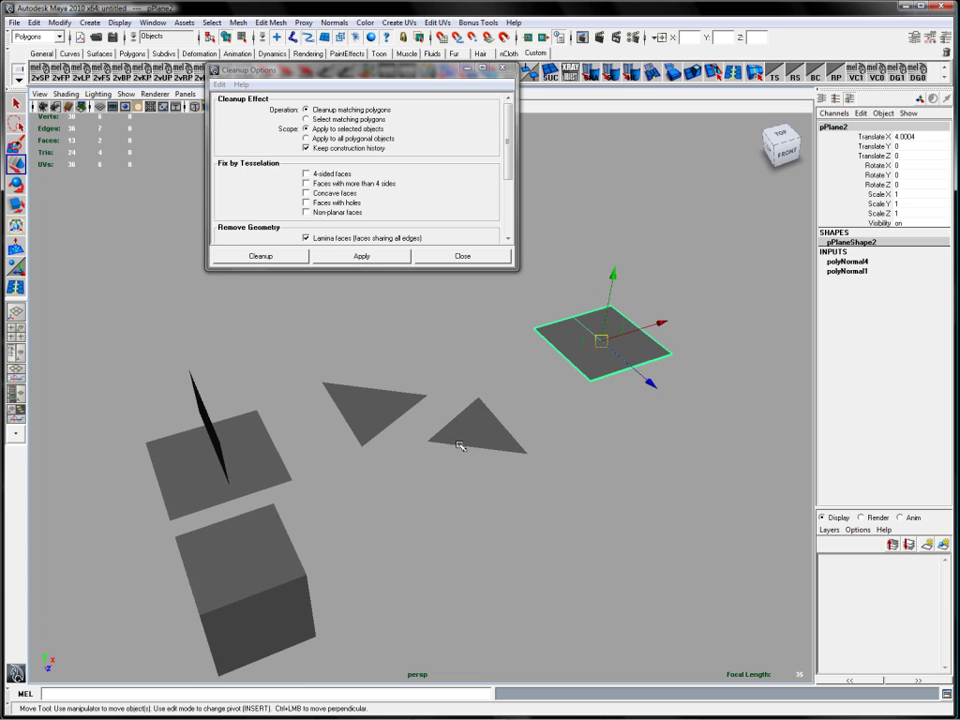
{"action": "left_click_drag", "start_coordinate": [606, 369], "coordinate": [574, 386], "text": "alt"}
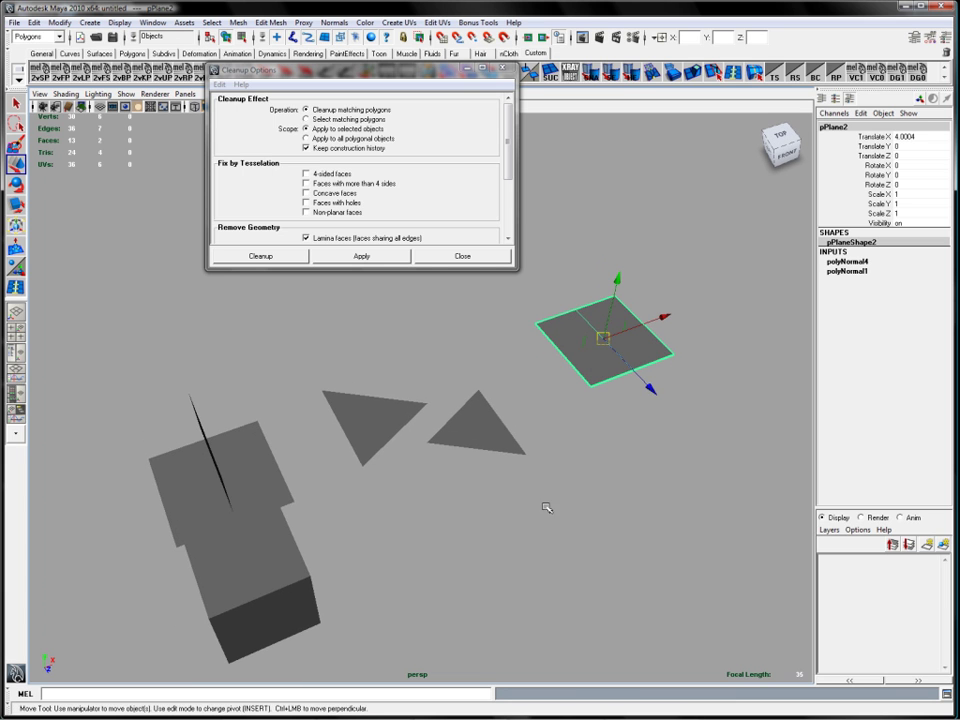
{"action": "left_click_drag", "start_coordinate": [364, 480], "coordinate": [504, 461], "text": "alt"}
{"action": "left_click_drag", "start_coordinate": [480, 392], "coordinate": [454, 221], "text": "alt"}
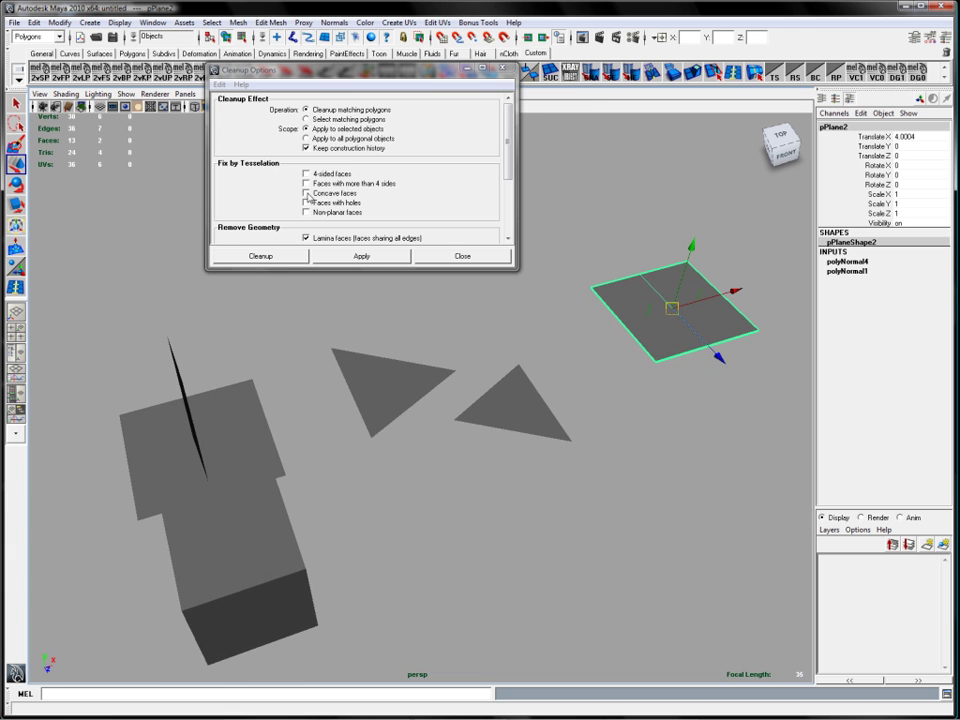
{"action": "scroll", "coordinate": [395, 155], "scroll_direction": "down", "scroll_amount": 5}
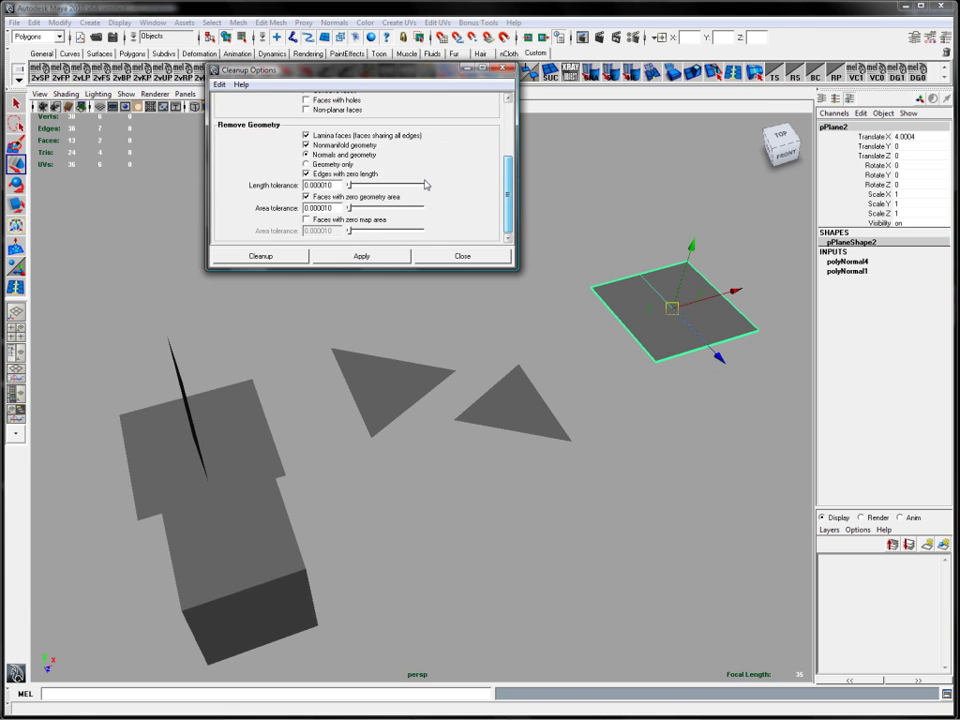